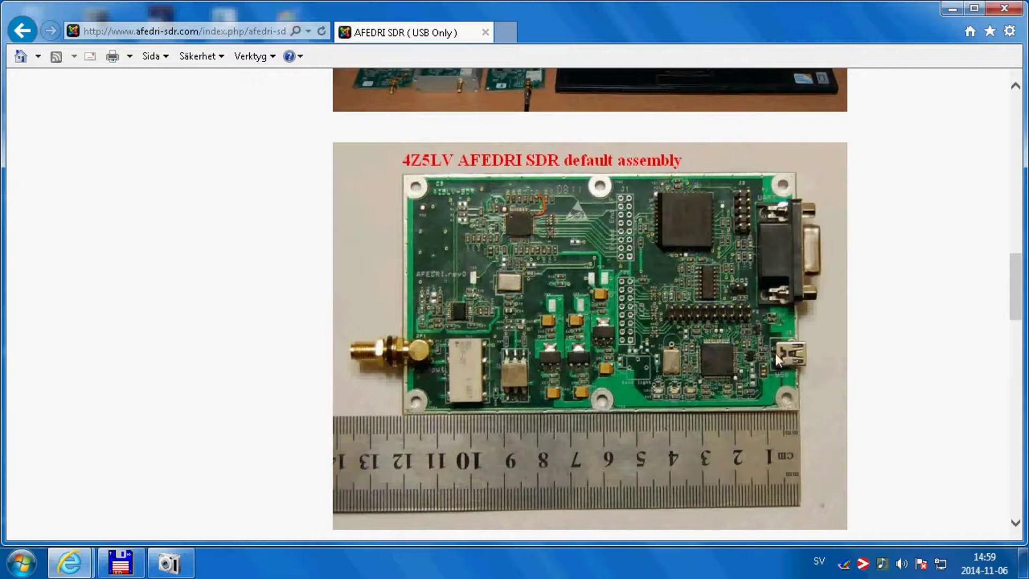
Open the SDR Control Software category in the AFEDRI site's Downloads section
left_click_drag(1018, 297, 1025, 156)
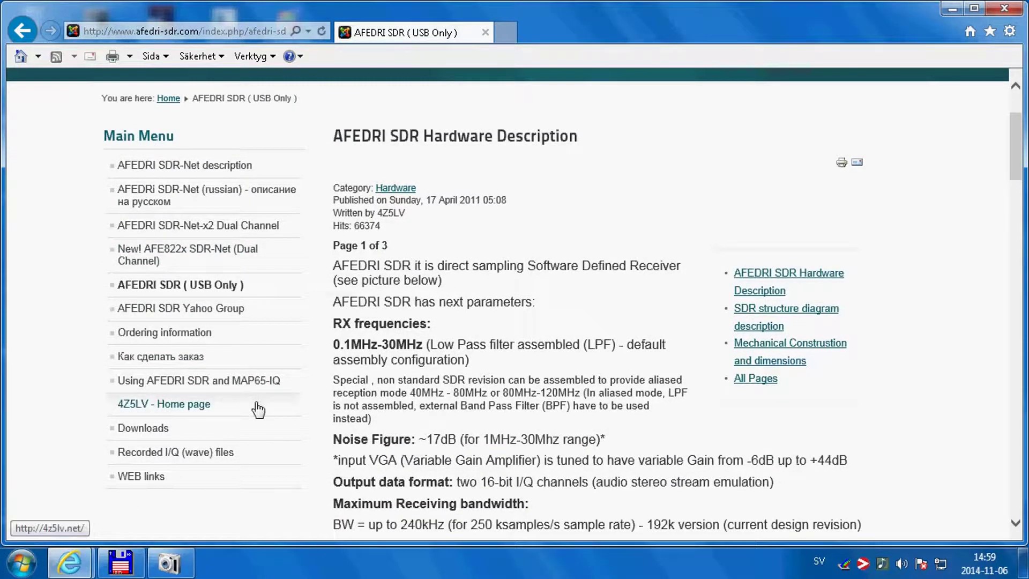
left_click(145, 429)
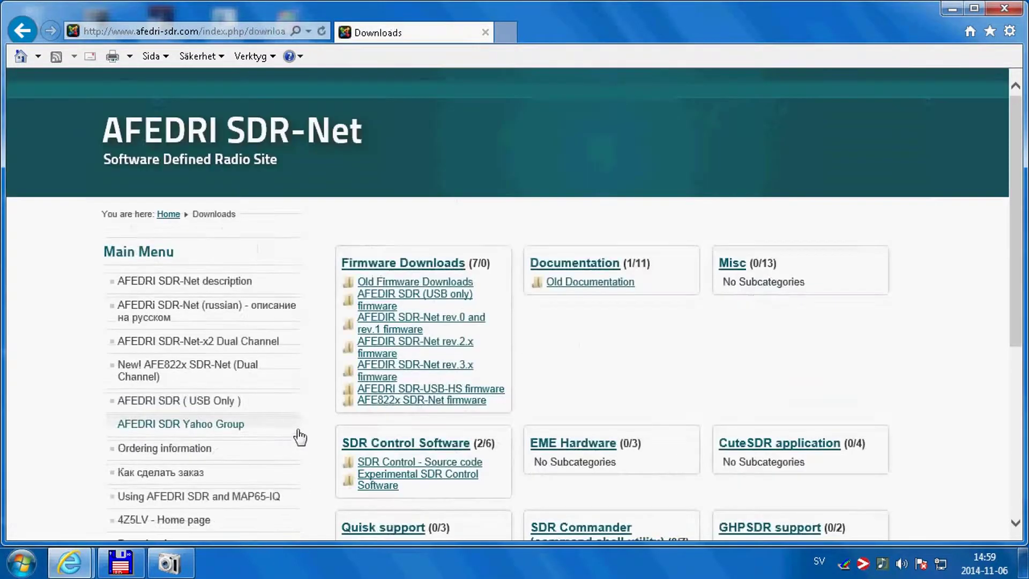
left_click_drag(1017, 185, 1019, 259)
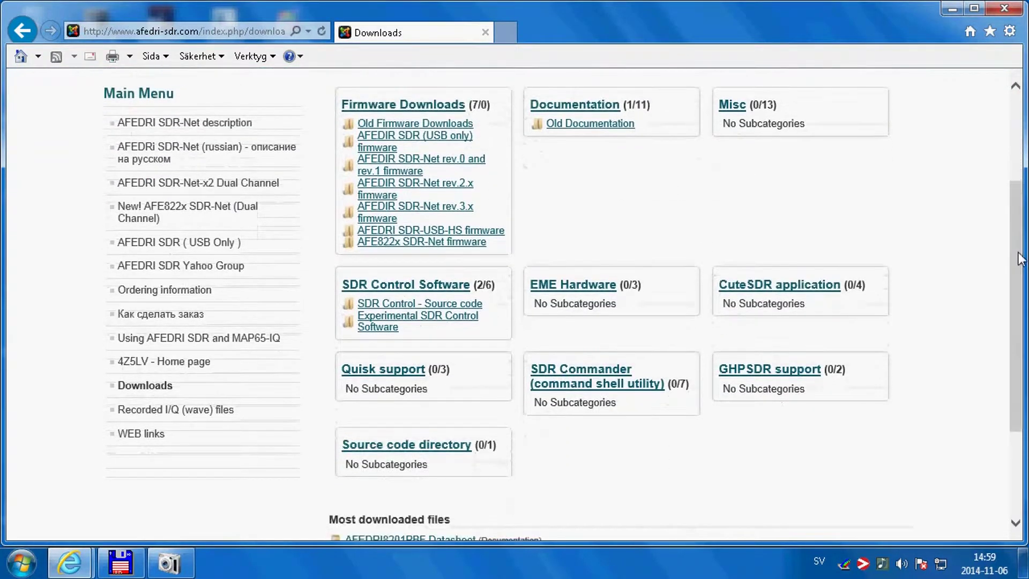
left_click(390, 290)
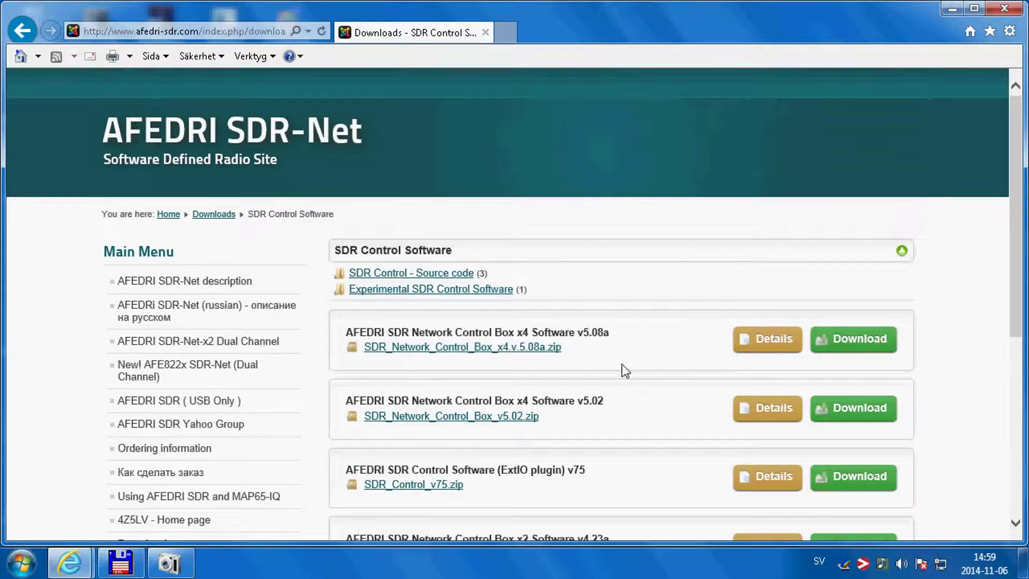
Save SDR_Network_Control_Box_x4.v.5.08a.zip to the Installers folder on drive C and close the browser
left_click(413, 349)
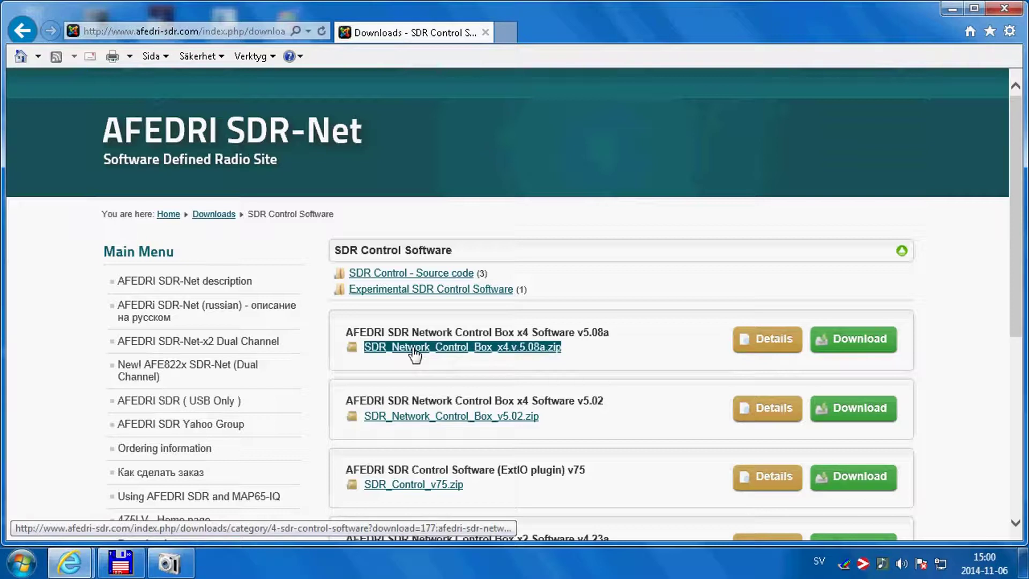
right_click(413, 349)
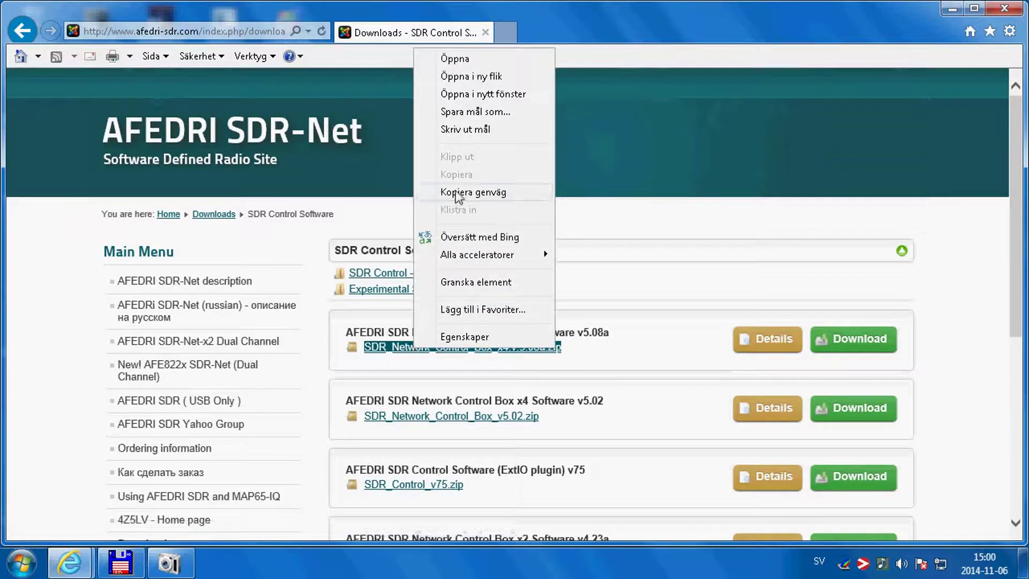
left_click(474, 111)
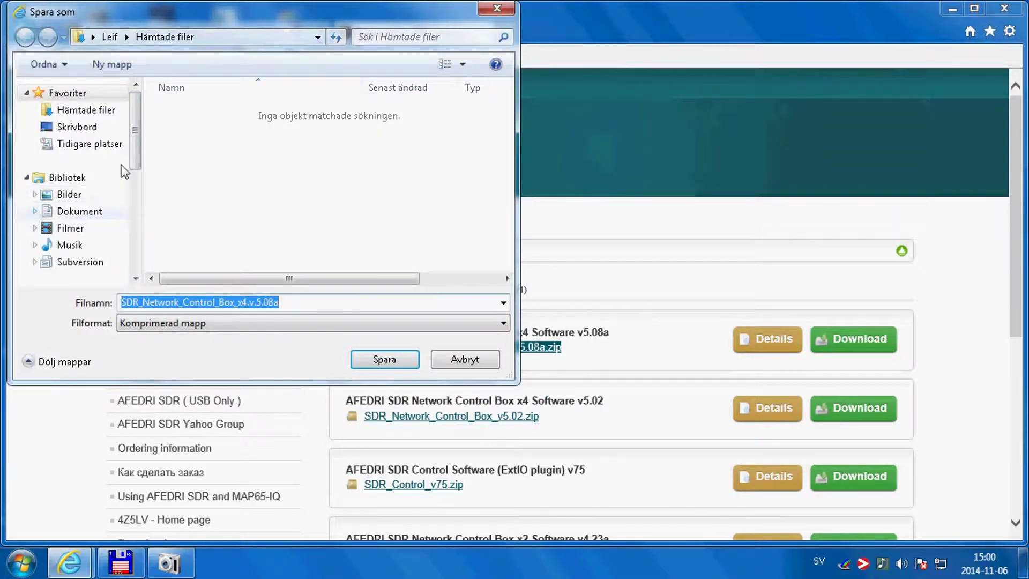
left_click_drag(138, 146, 139, 202)
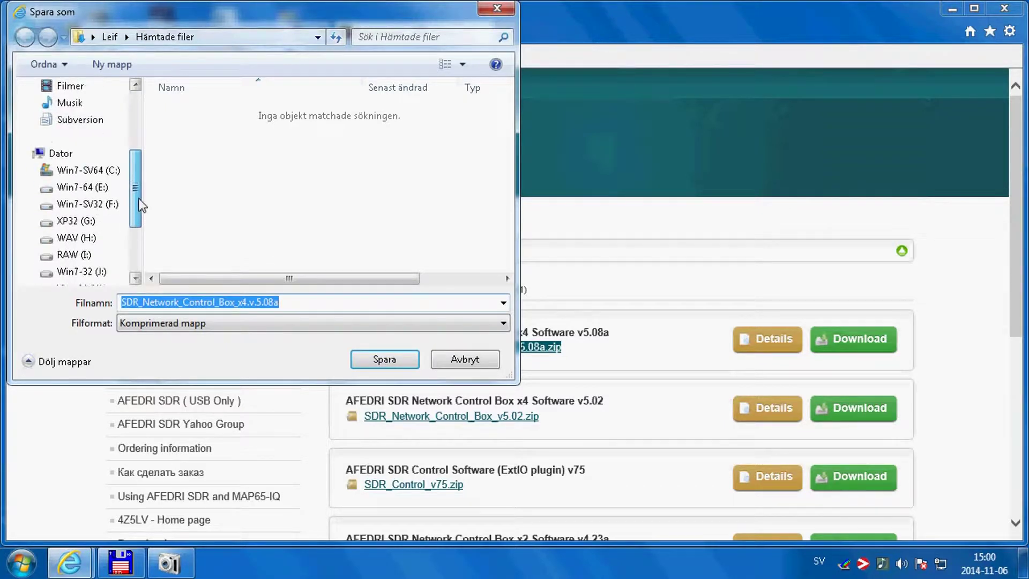
left_click(35, 170)
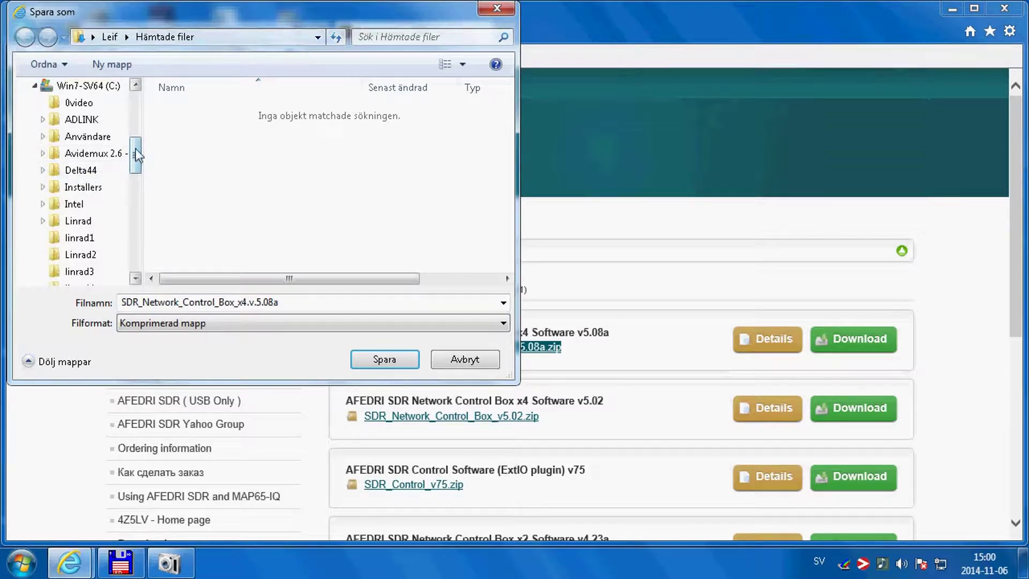
left_click_drag(136, 150, 136, 155)
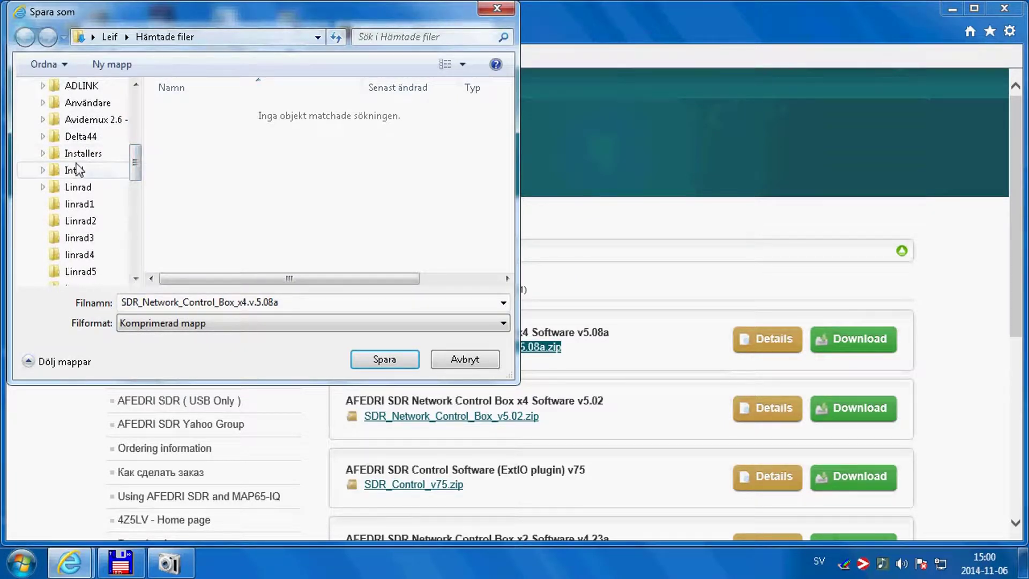
left_click(43, 153)
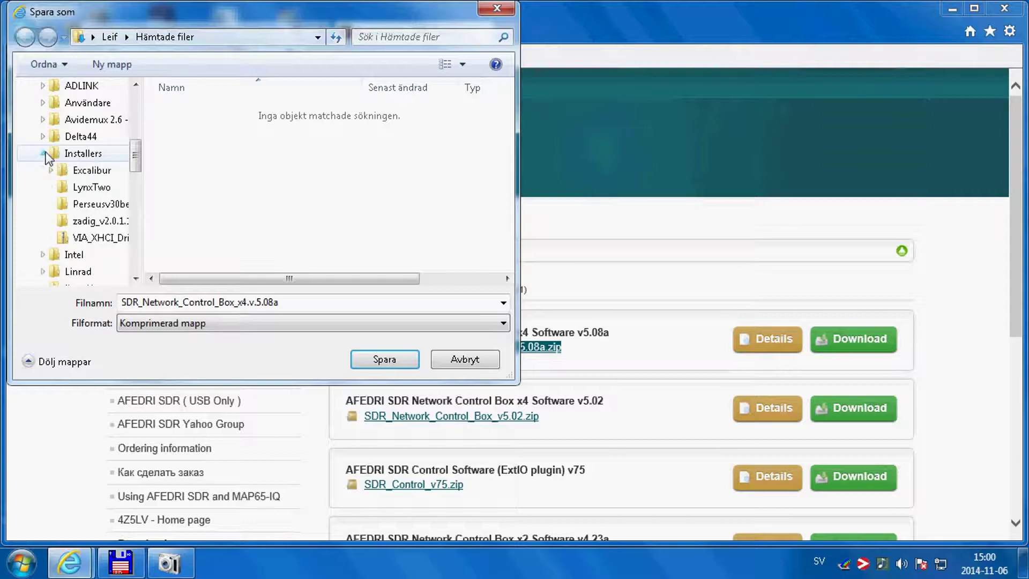
left_click(96, 153)
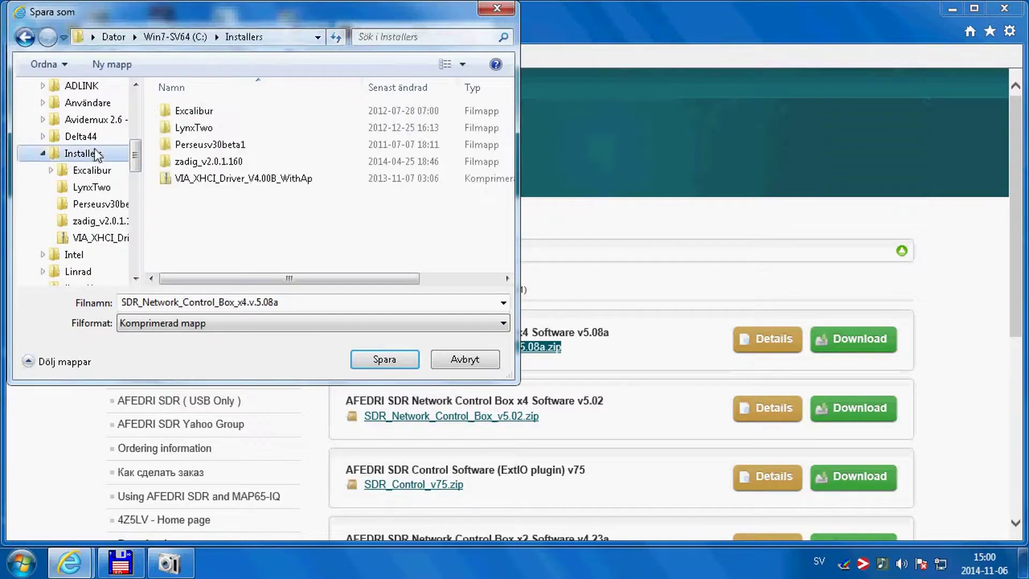
left_click(404, 358)
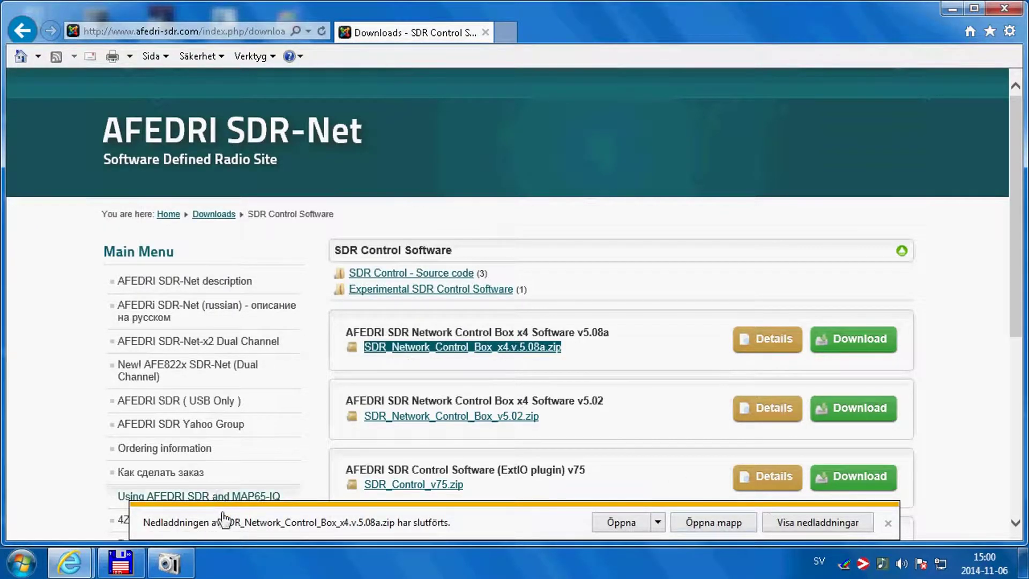
left_click(888, 524)
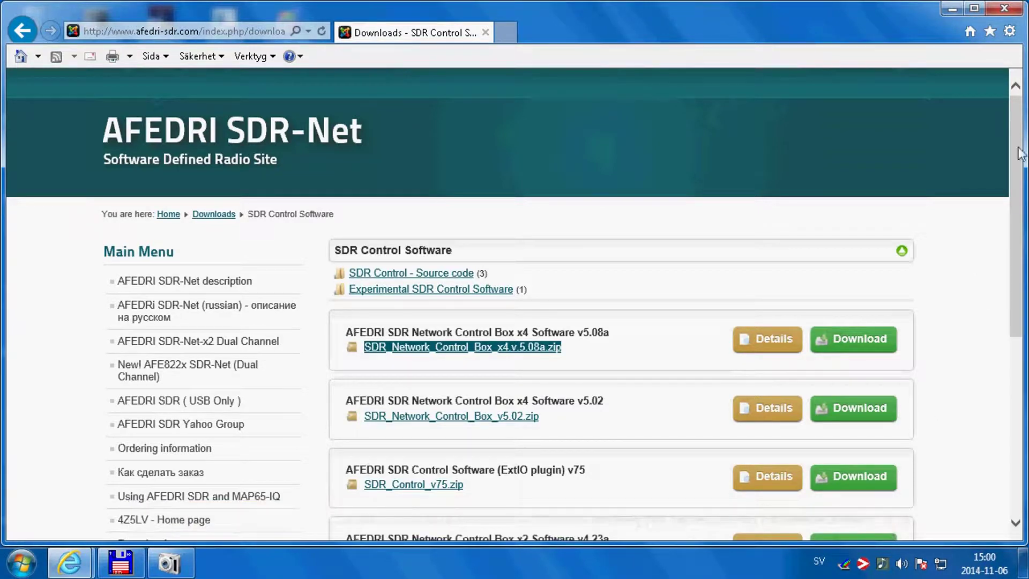
left_click(1004, 8)
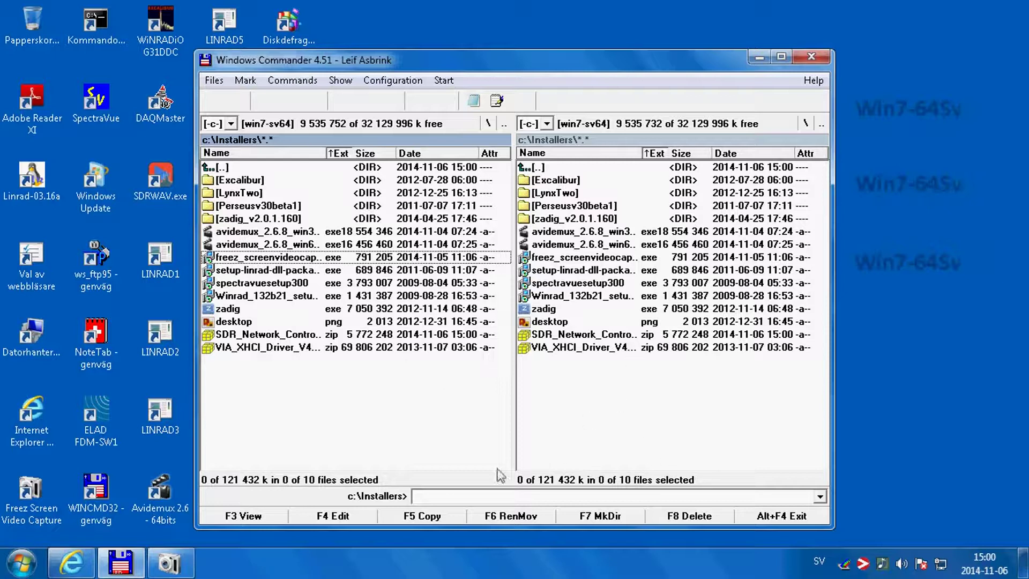
In Windows Commander, create a directory named afedri inside c:\Installers and open it in the second file pane
left_click(589, 516)
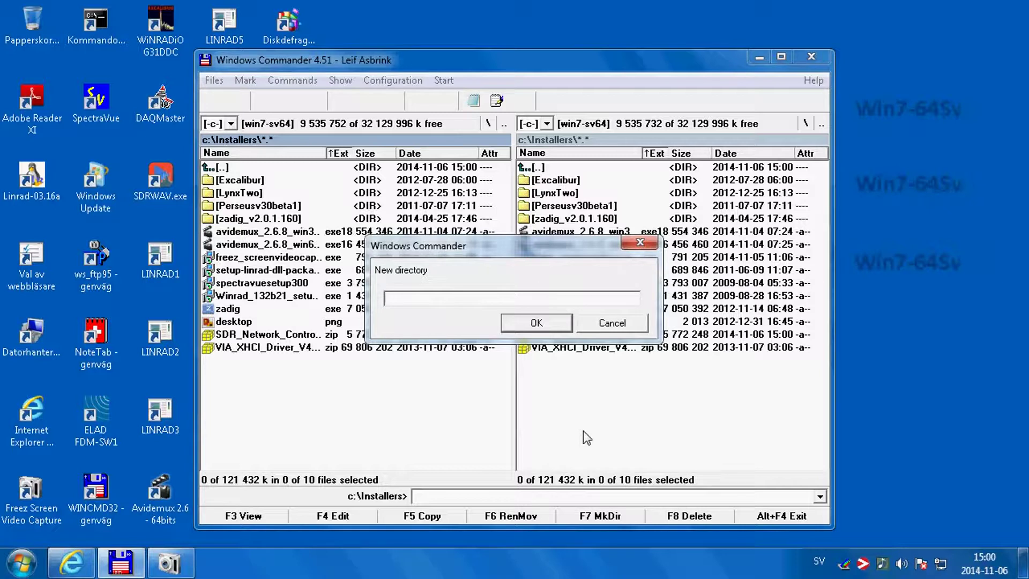
type("afedri")
left_click(542, 324)
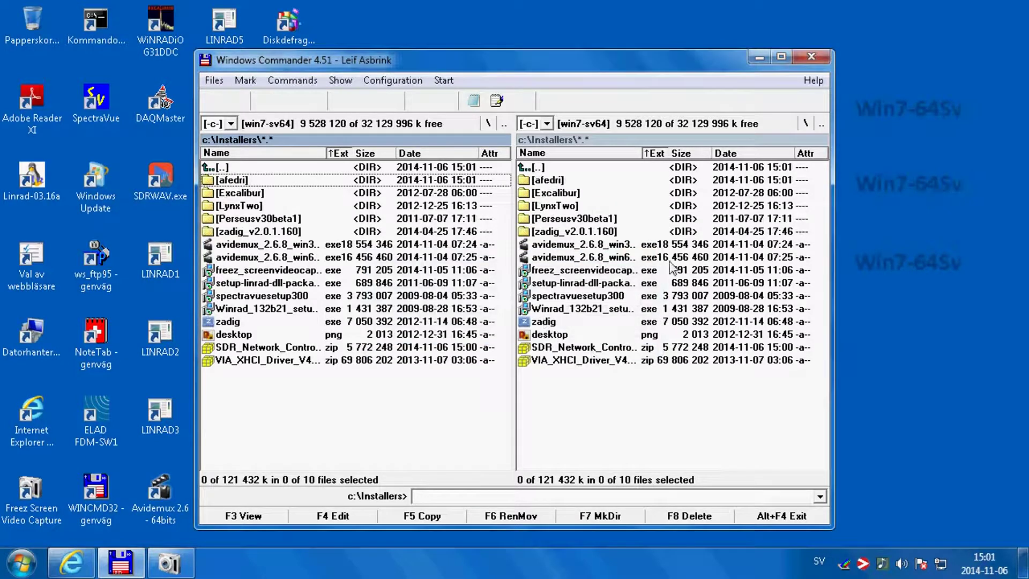
double_click(538, 181)
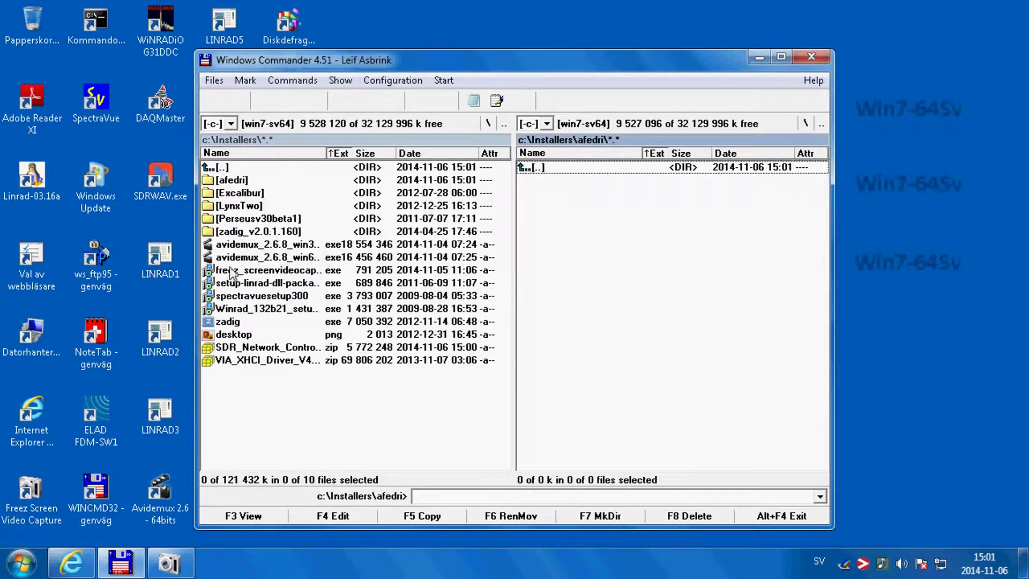
Unpack all files of the downloaded SDR Network Control Box archive into c:\Installers\afedri and close the file manager
left_click(222, 347)
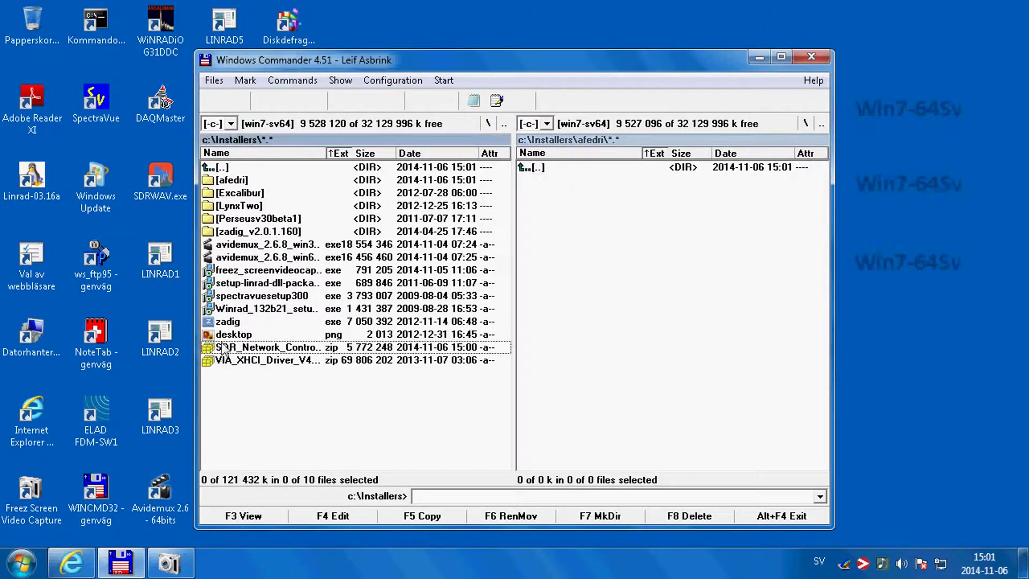
left_click(214, 81)
left_click(230, 135)
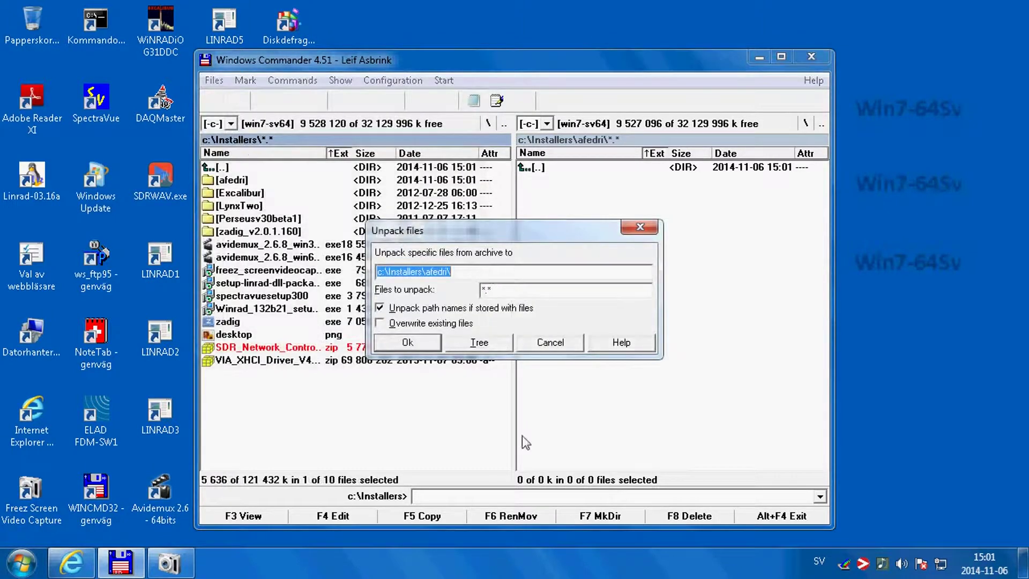
left_click(427, 341)
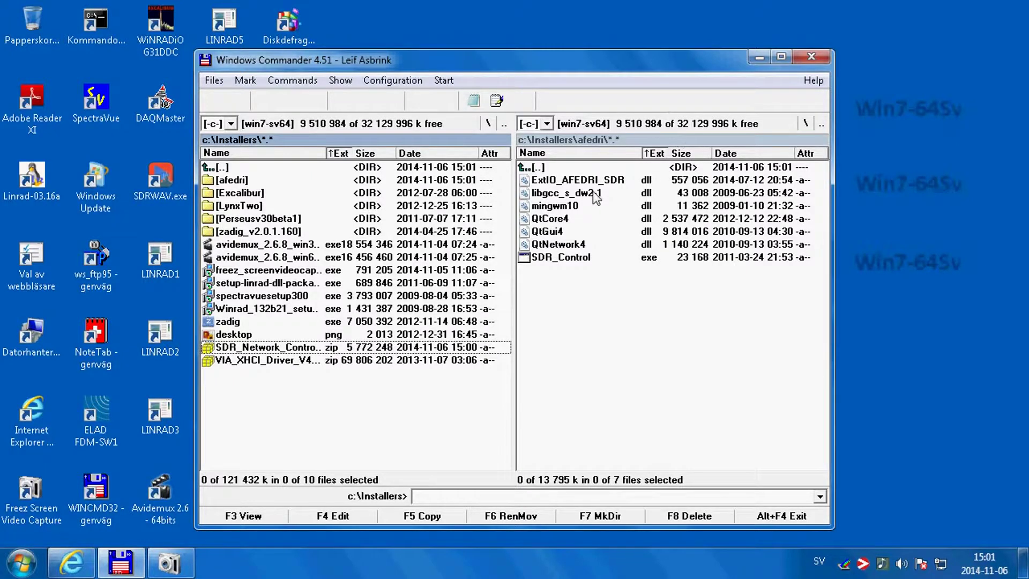
left_click(812, 57)
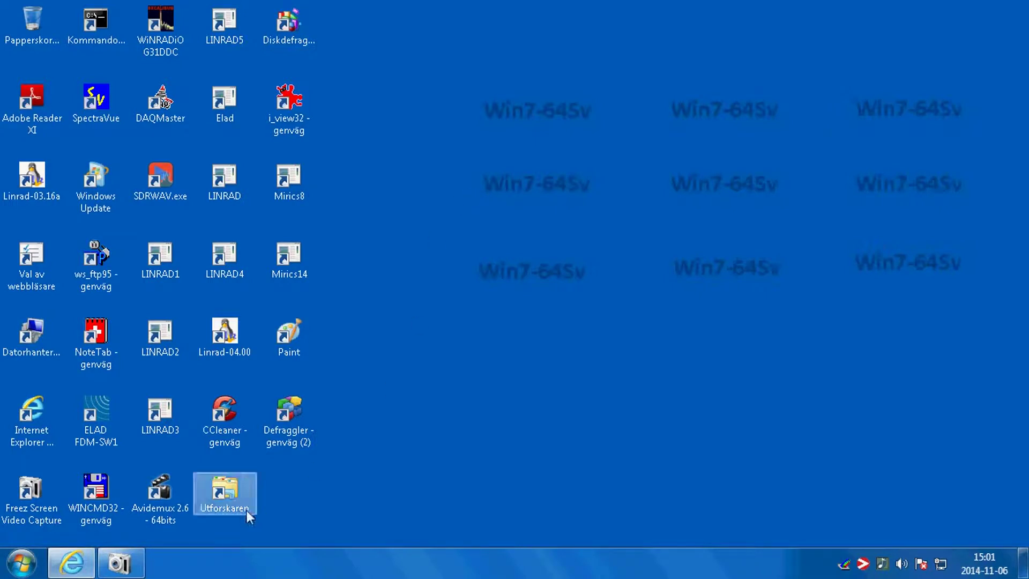
Open Windows Explorer (Utforskaren) and browse to the afedri folder inside Installers on drive C
double_click(224, 488)
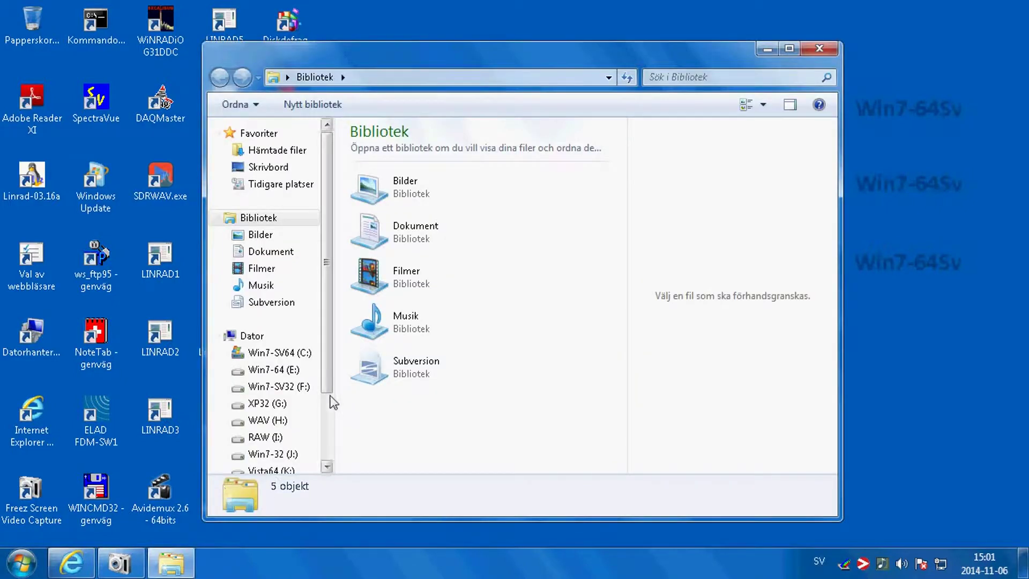
left_click_drag(327, 296, 327, 346)
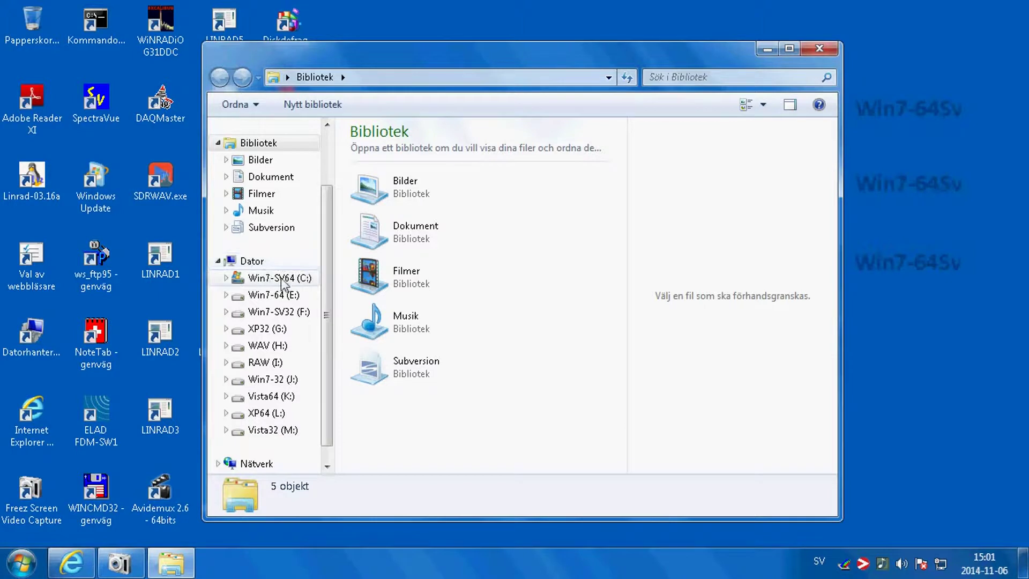
left_click(229, 278)
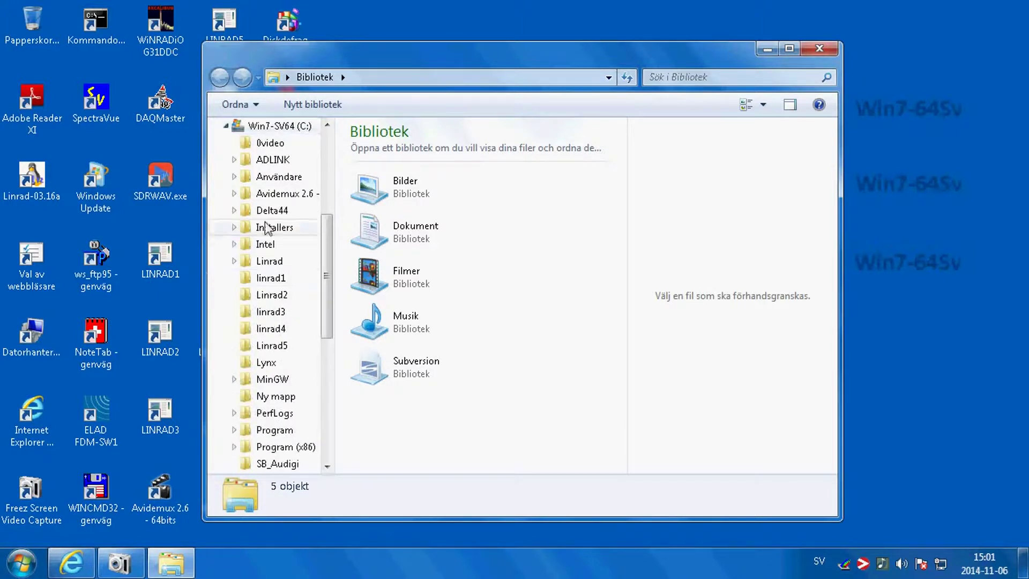
left_click(234, 226)
left_click(256, 244)
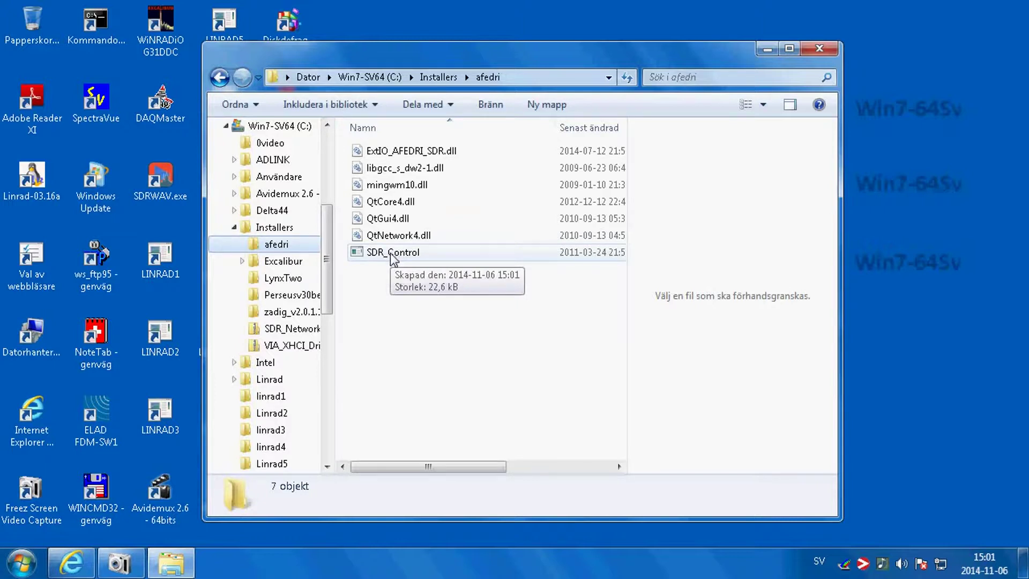
Create a desktop shortcut for the SDR_Control program and close the folder window
right_click(390, 253)
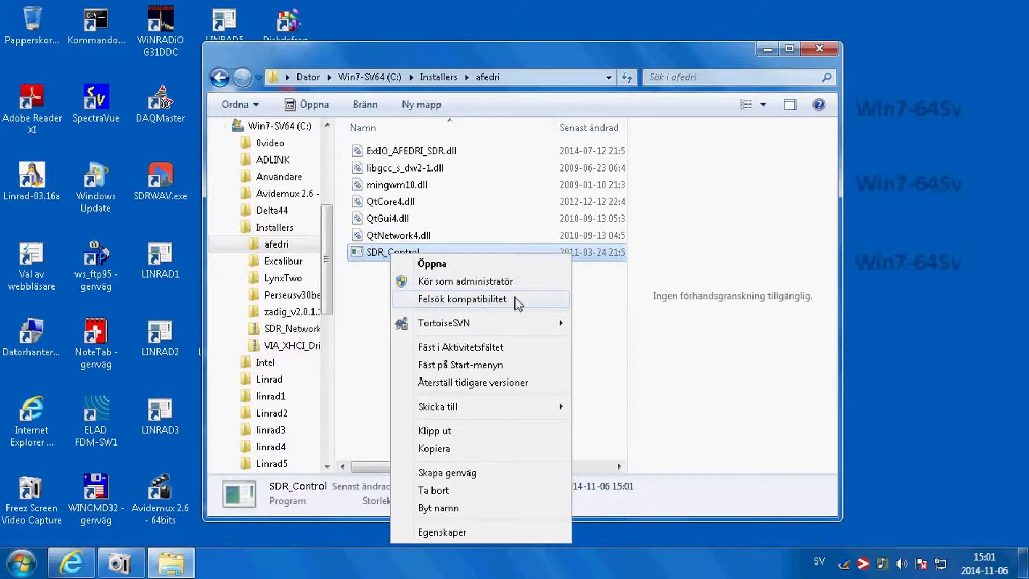
mouse_move(446, 410)
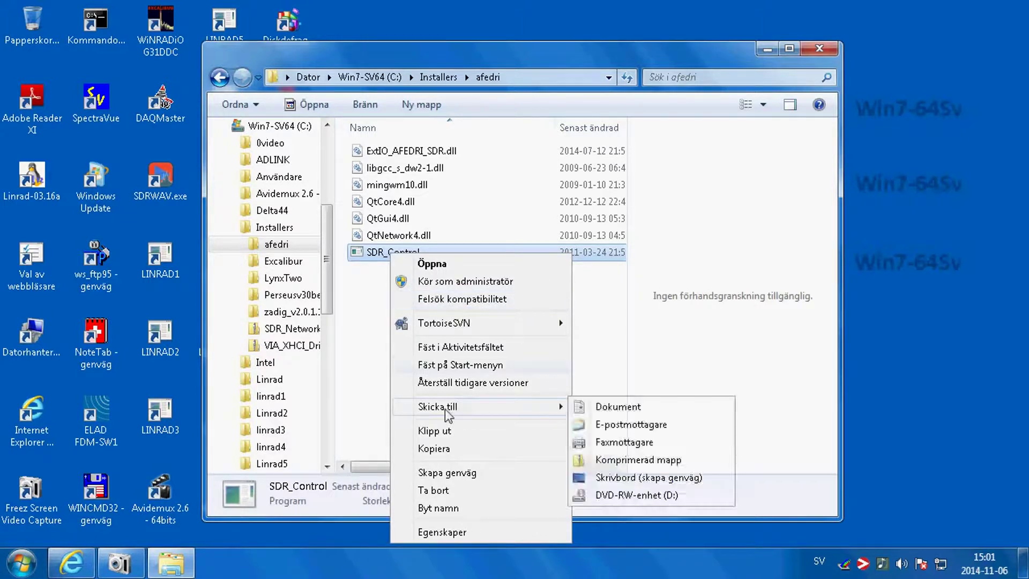
left_click(617, 479)
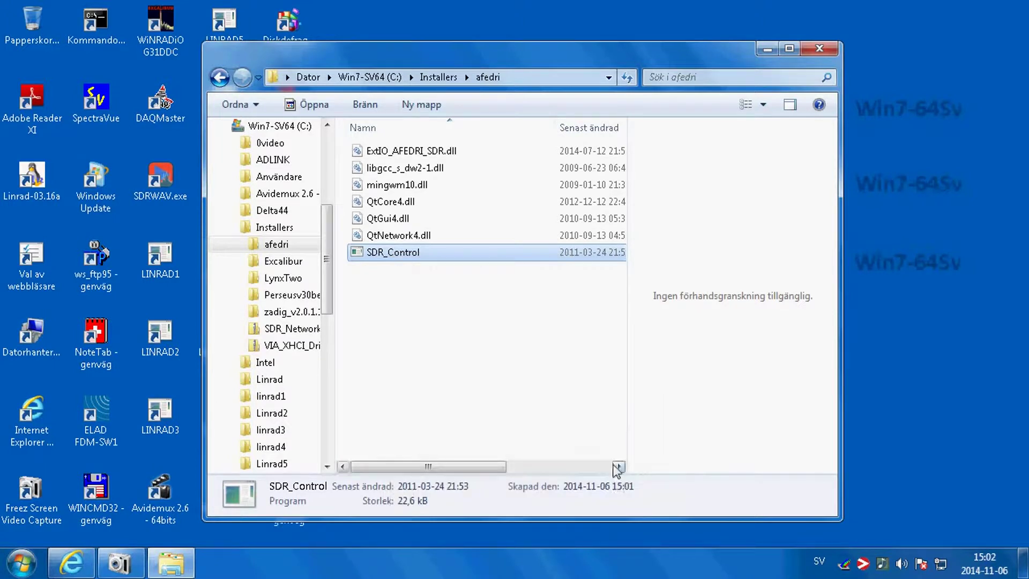
left_click(819, 48)
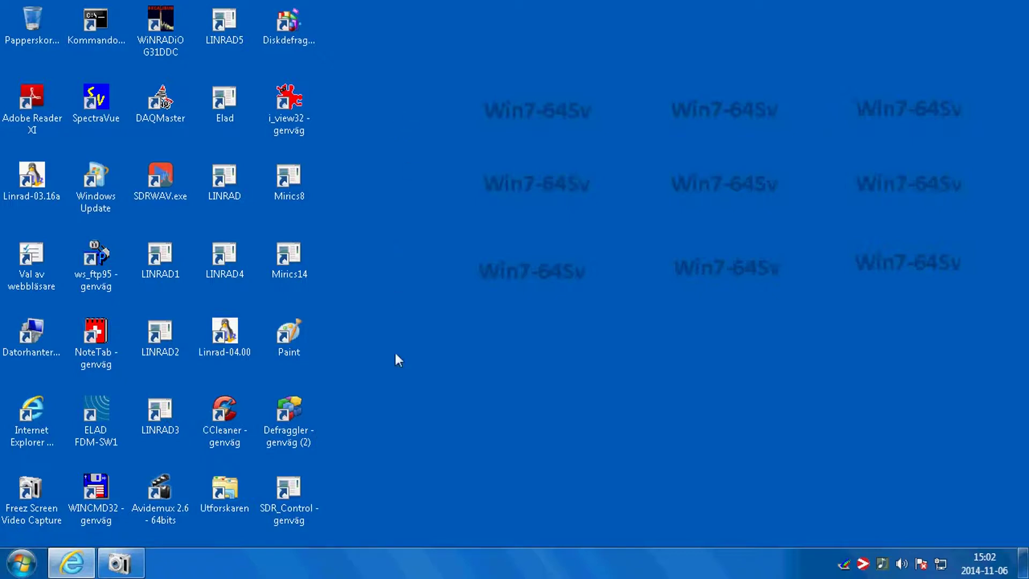
Launch SDR_Control from its desktop shortcut, then try the tuning knob with the tune step set to x1000
double_click(288, 491)
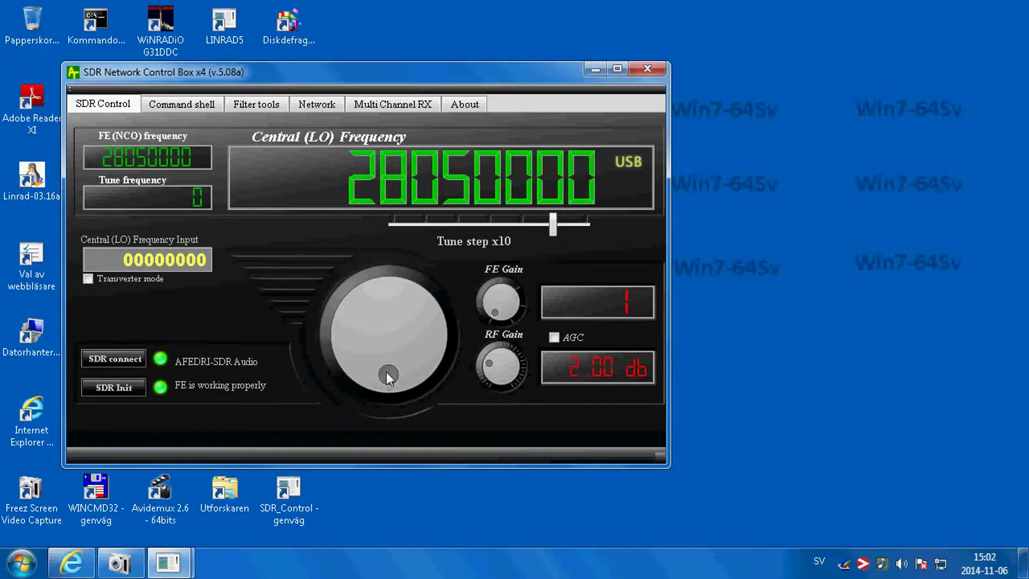
left_click_drag(387, 372, 363, 322)
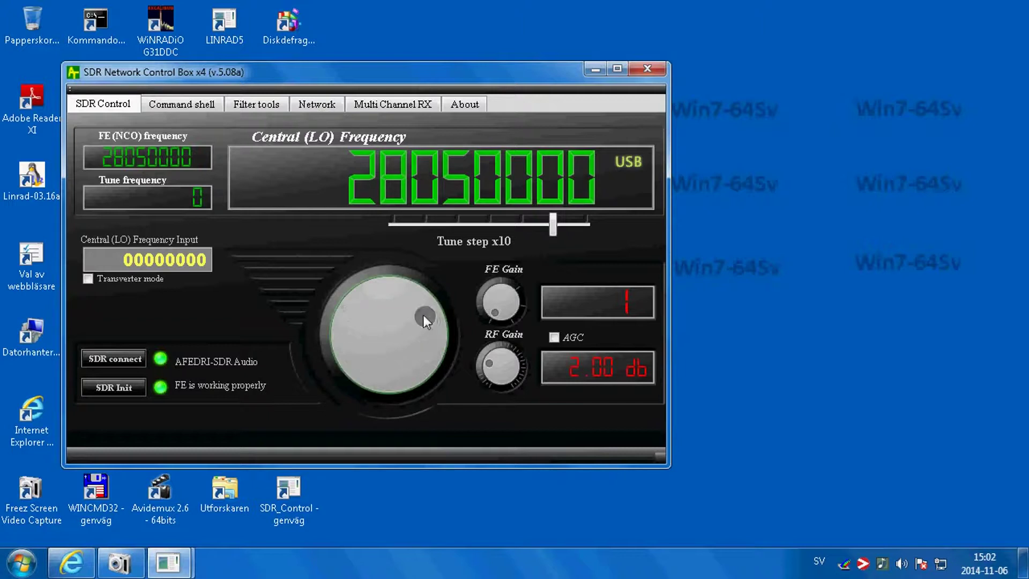
left_click_drag(551, 223, 485, 220)
left_click_drag(367, 296, 376, 295)
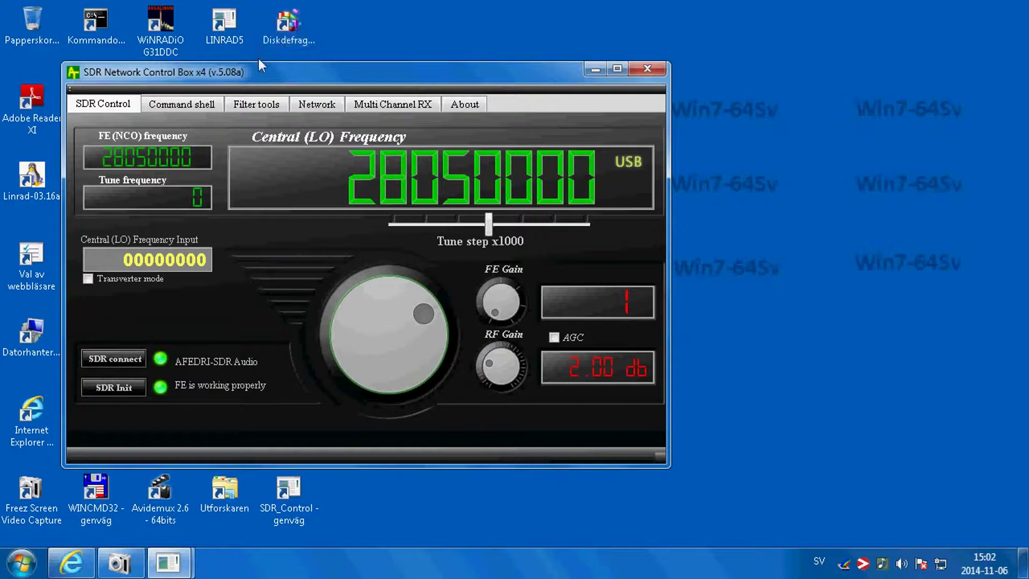
Move the SDR control window aside to uncover its console, try the tuning knob again and close the program
left_click_drag(275, 69, 559, 71)
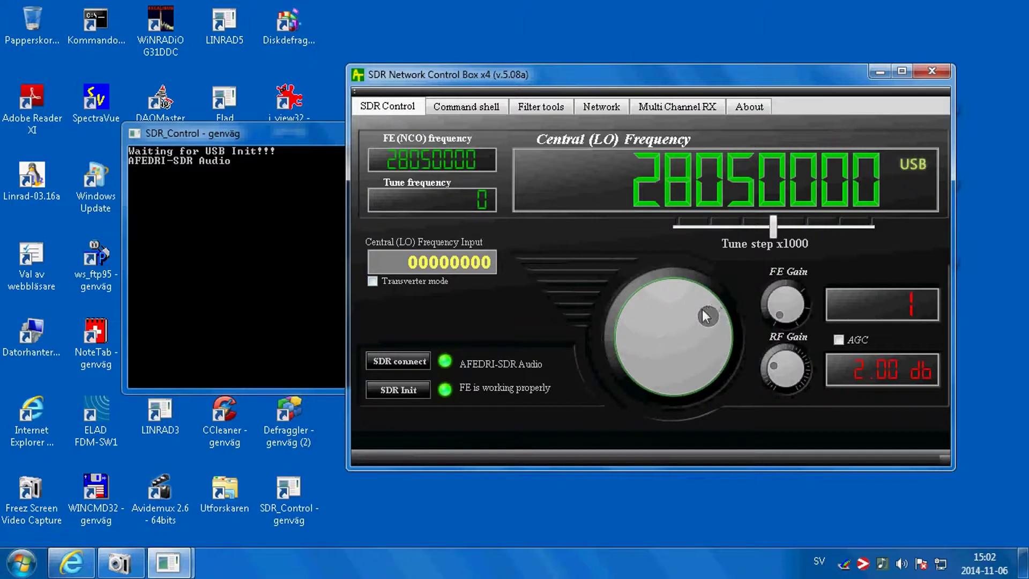
left_click_drag(658, 320, 703, 298)
left_click(931, 69)
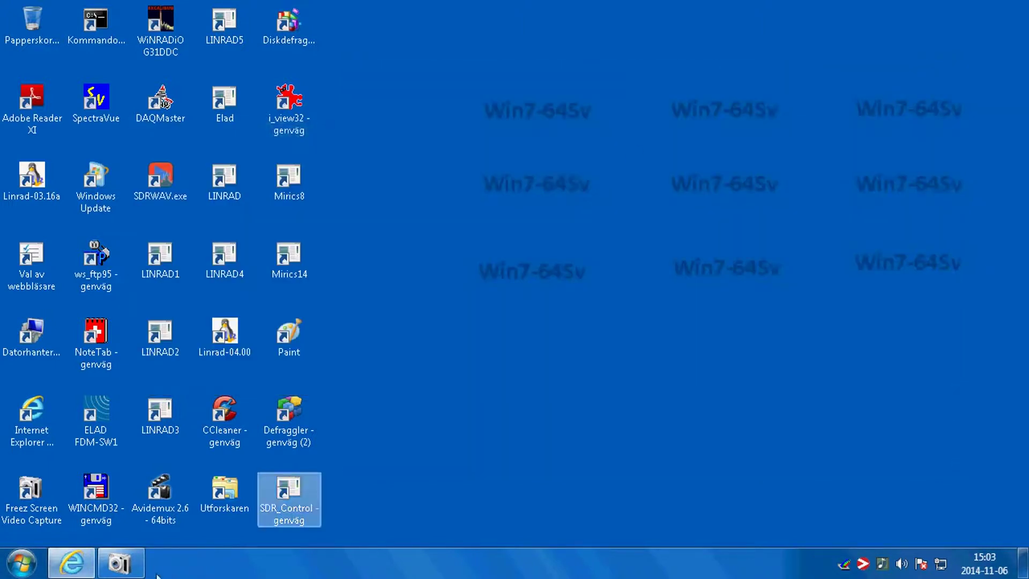
Open Internet Explorer, go to afedri-sdr.com and open the SDR Control Software category of its Downloads page
double_click(33, 411)
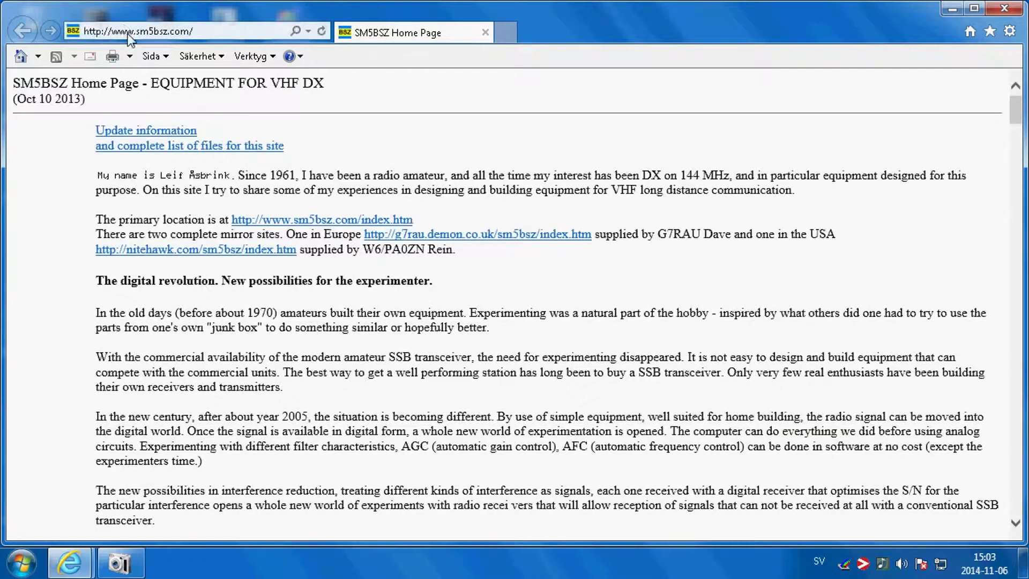
type("afedri-sdr")
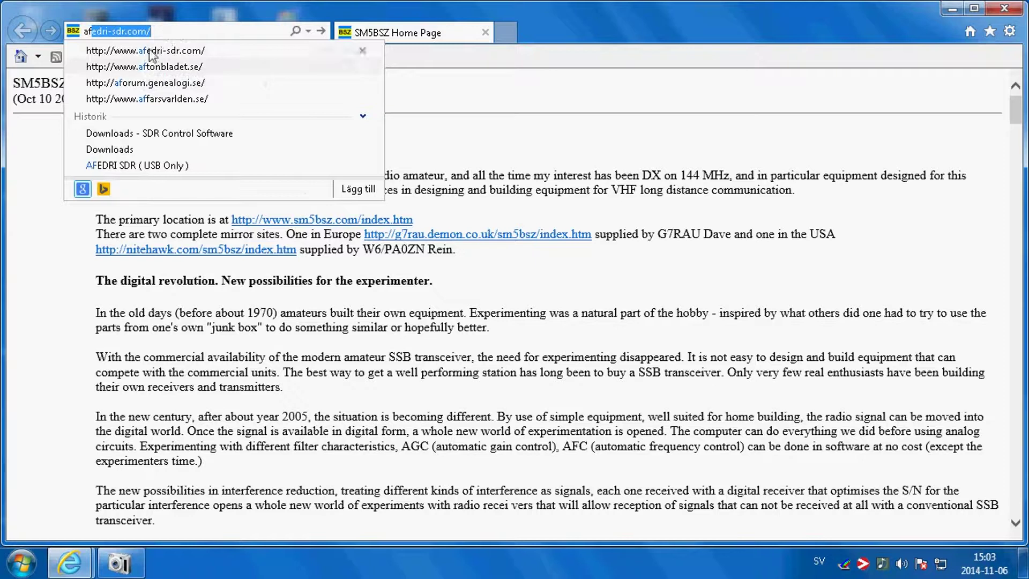
left_click(151, 55)
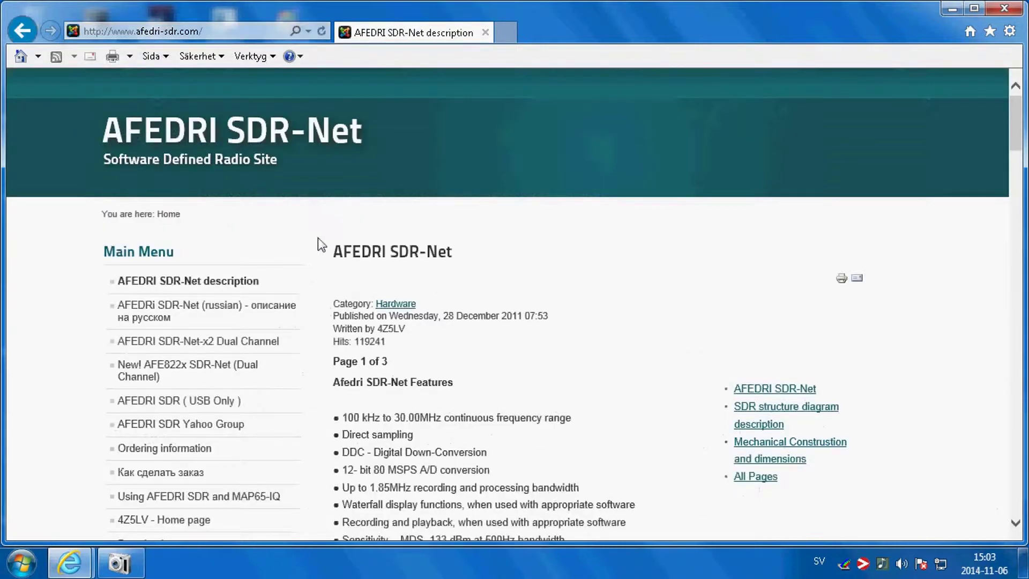
scroll(314, 252, "down", 4)
left_click(143, 331)
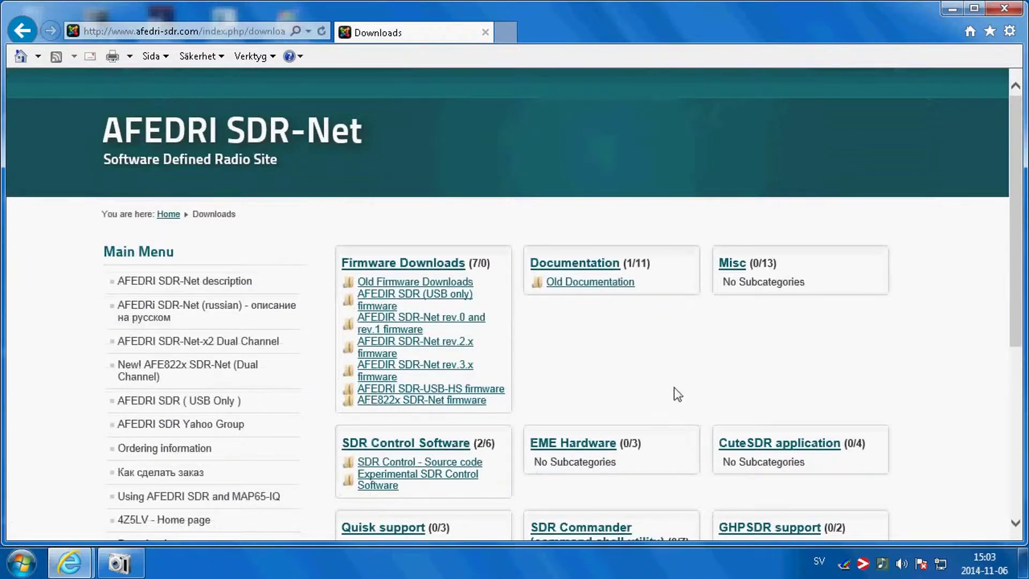
scroll(675, 391, "down", 4)
left_click(450, 232)
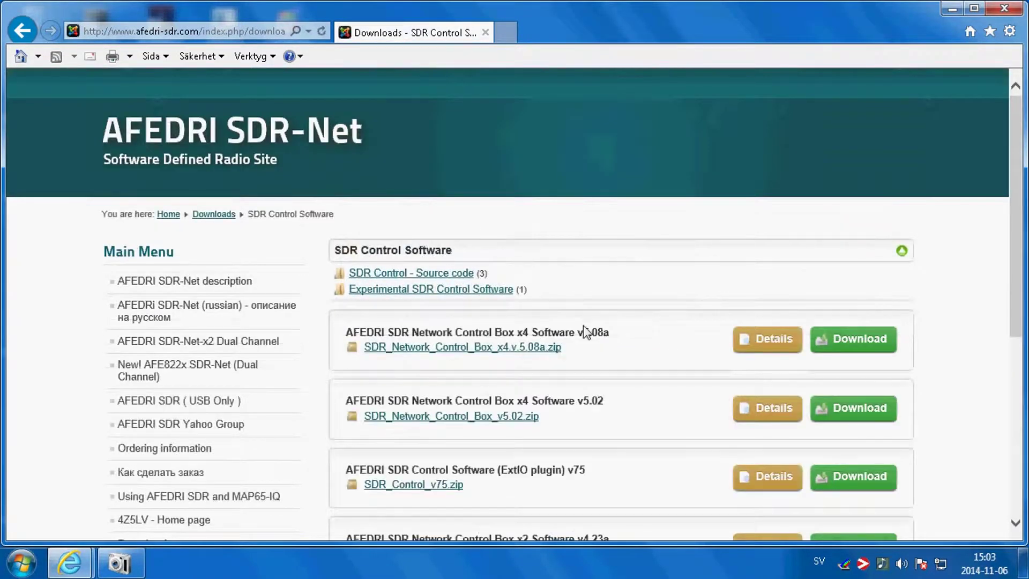
Download SDR_Control_v75.zip into the Installers folder on drive C and close the browser
scroll(583, 328, "down", 3)
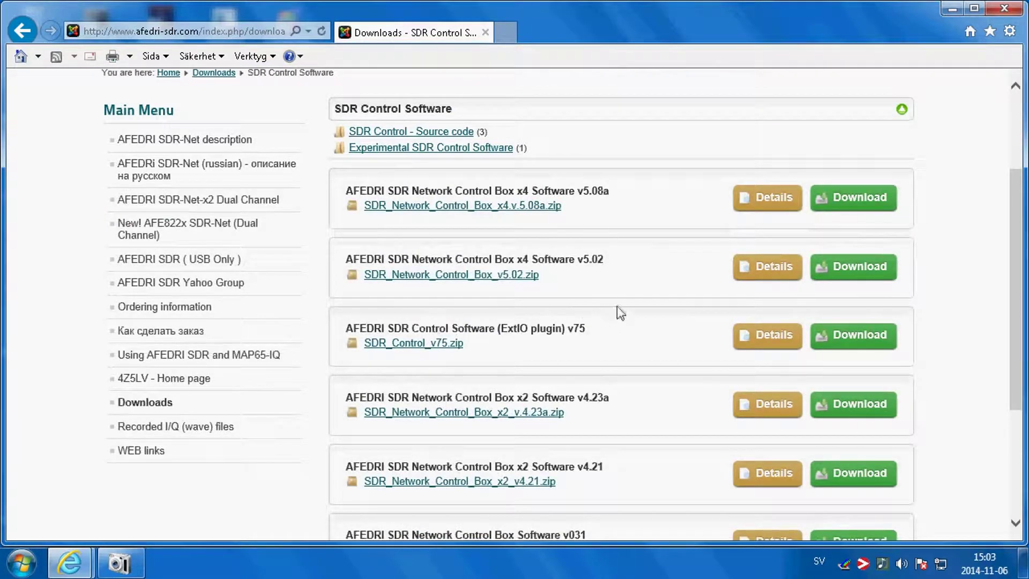
left_click(421, 344)
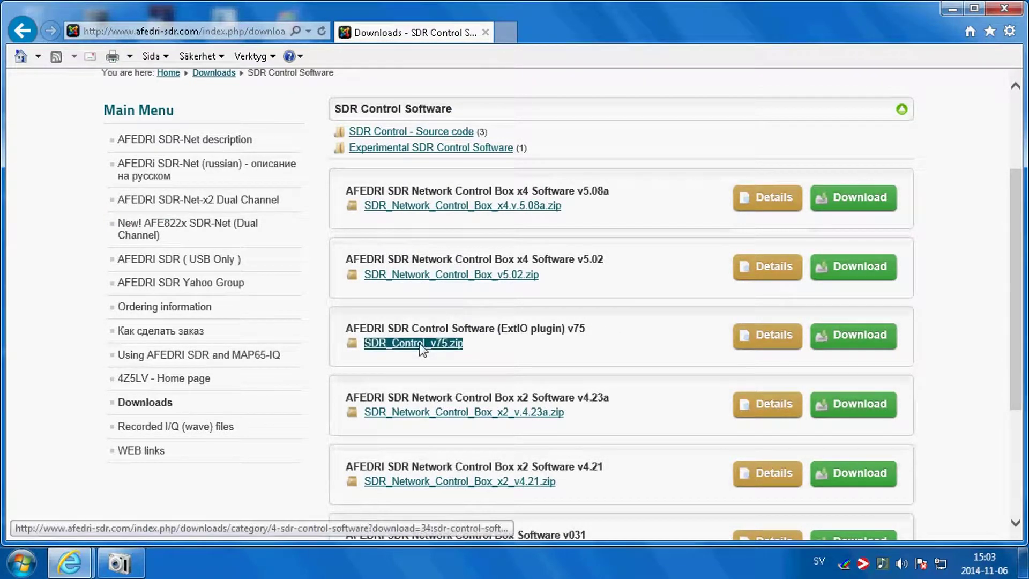
right_click(419, 343)
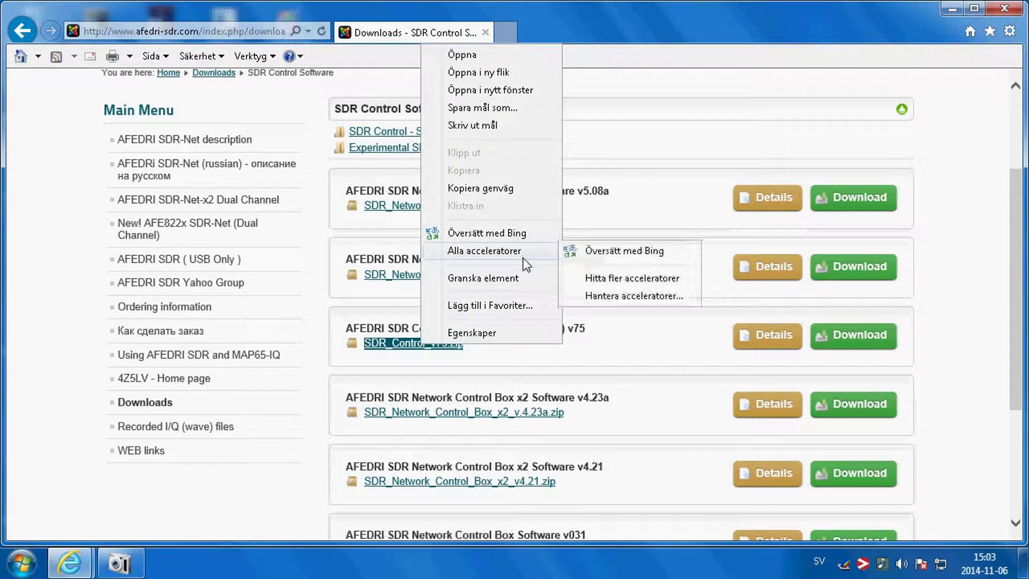
left_click(485, 108)
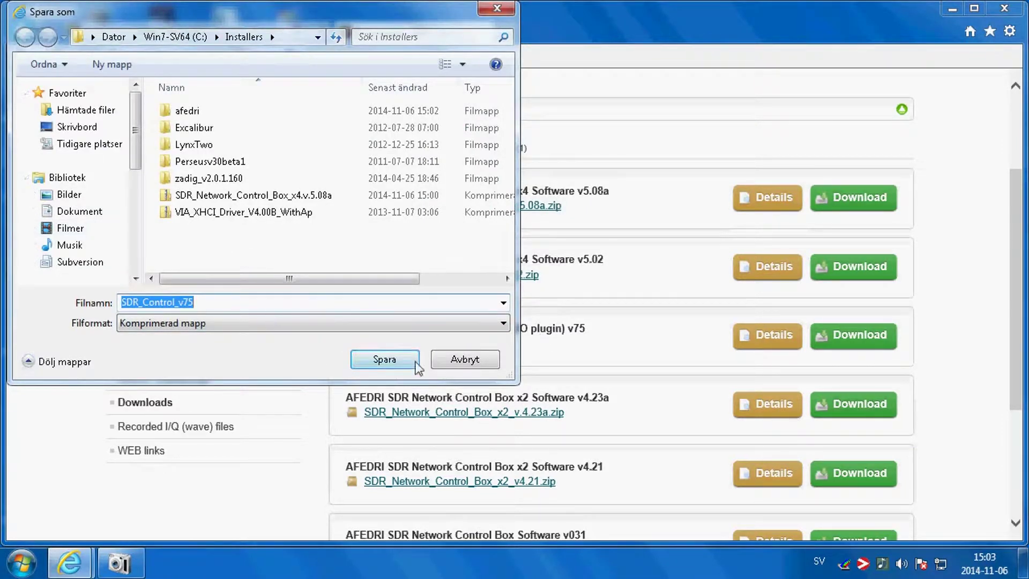
left_click(387, 360)
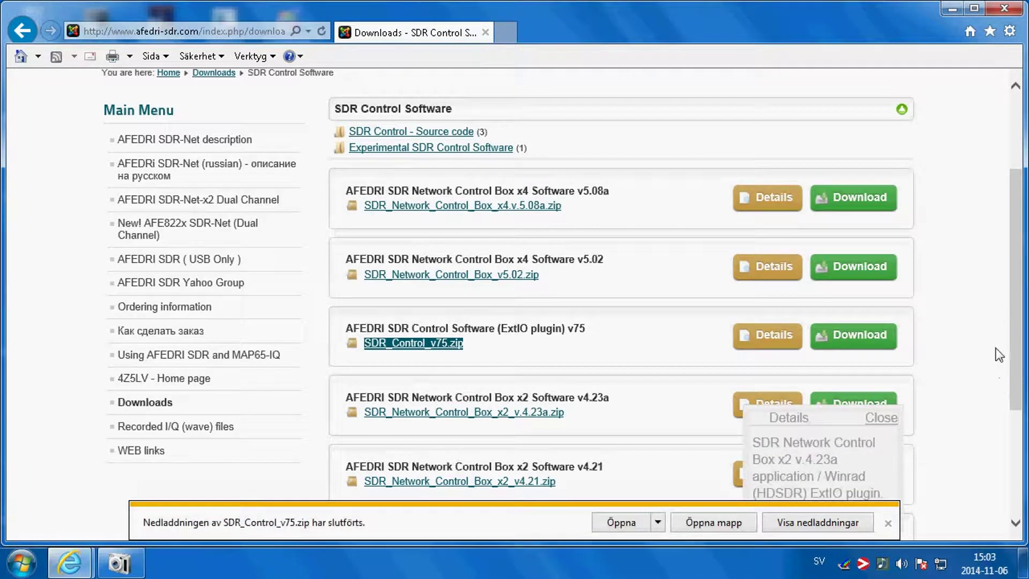
left_click(888, 522)
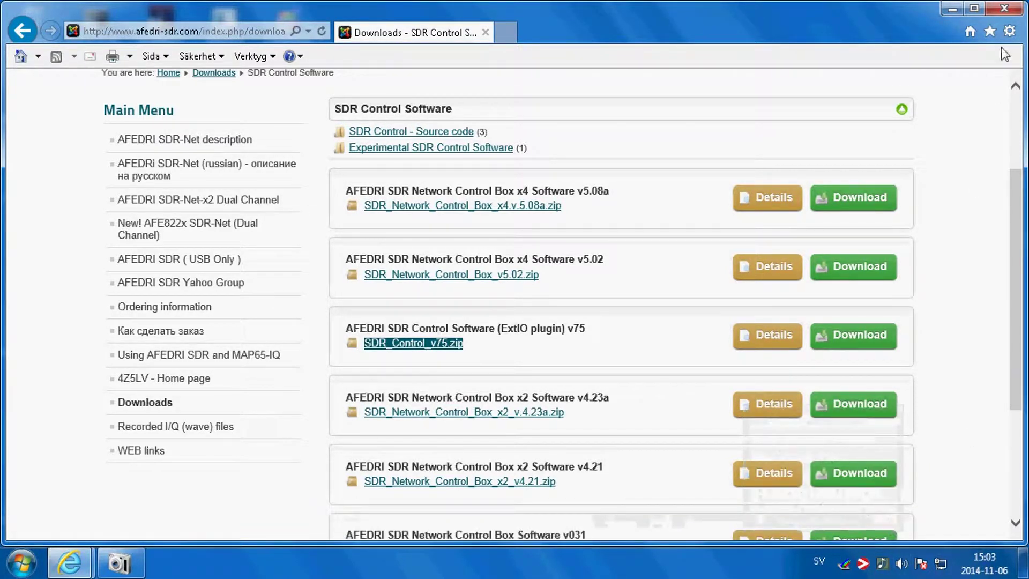
left_click(1004, 9)
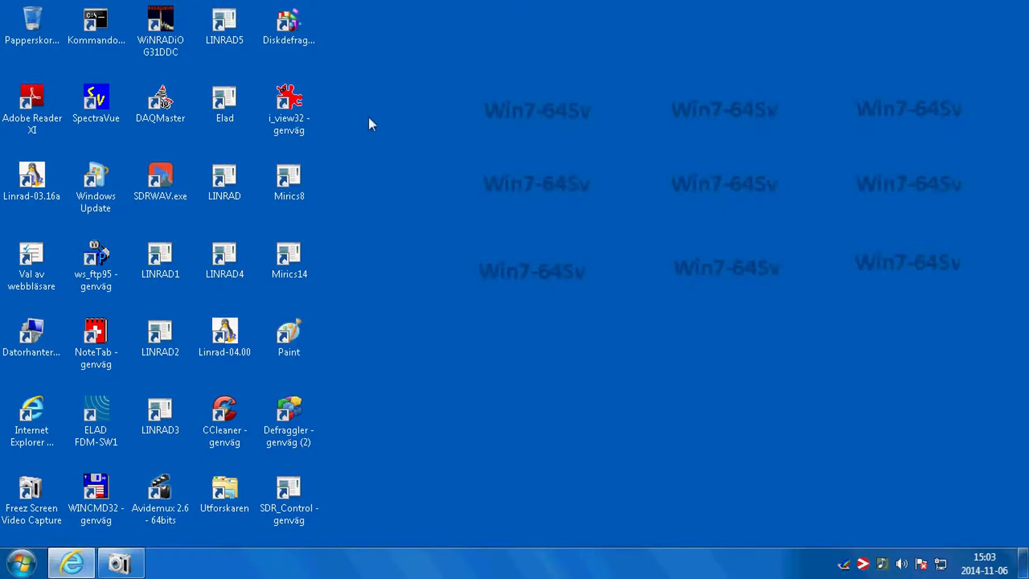
Open Windows Commander and create a directory named old-afedri inside c:\Installers
double_click(95, 495)
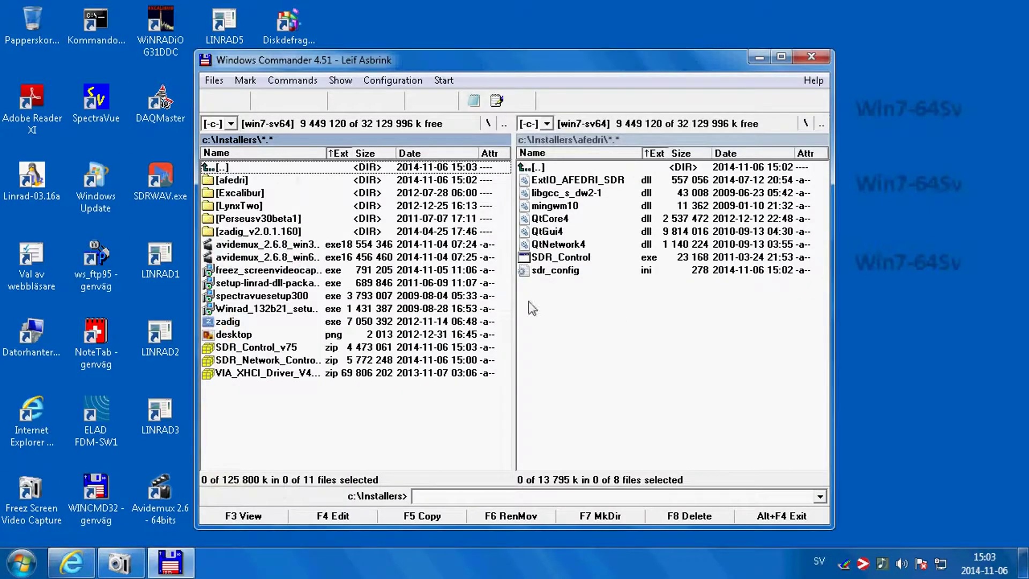
double_click(540, 167)
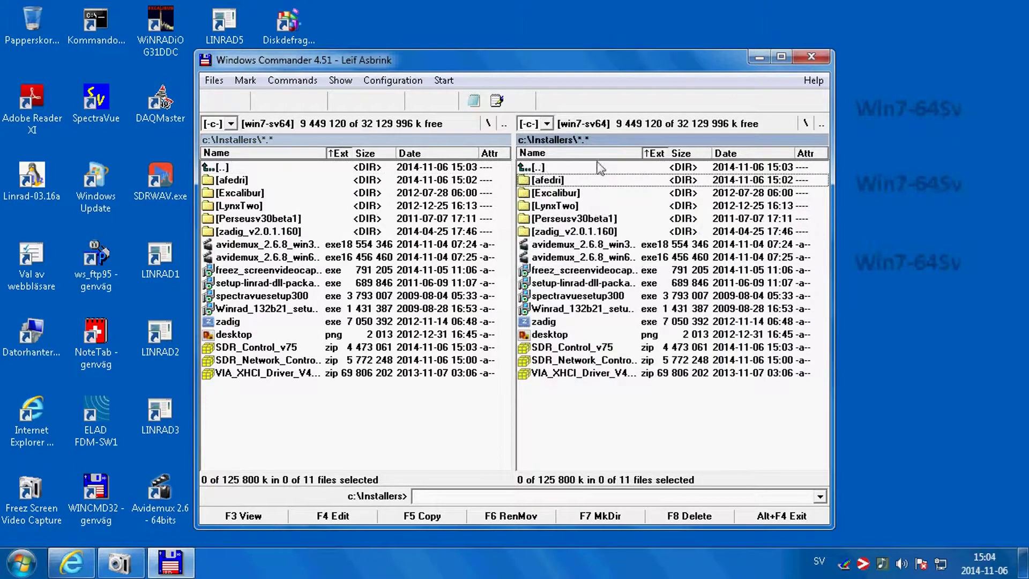
left_click(602, 521)
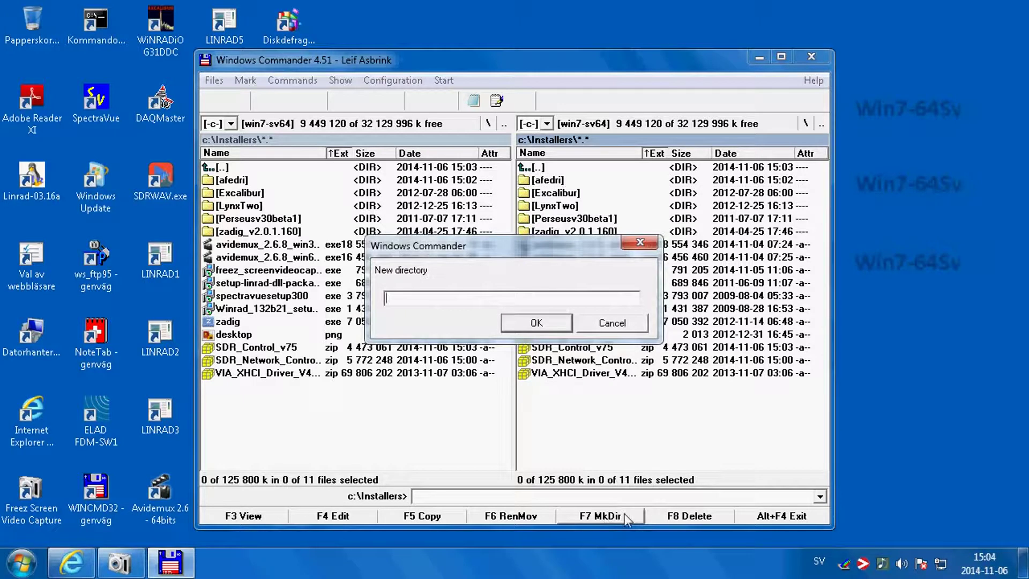
type("old-afedri")
key("Return")
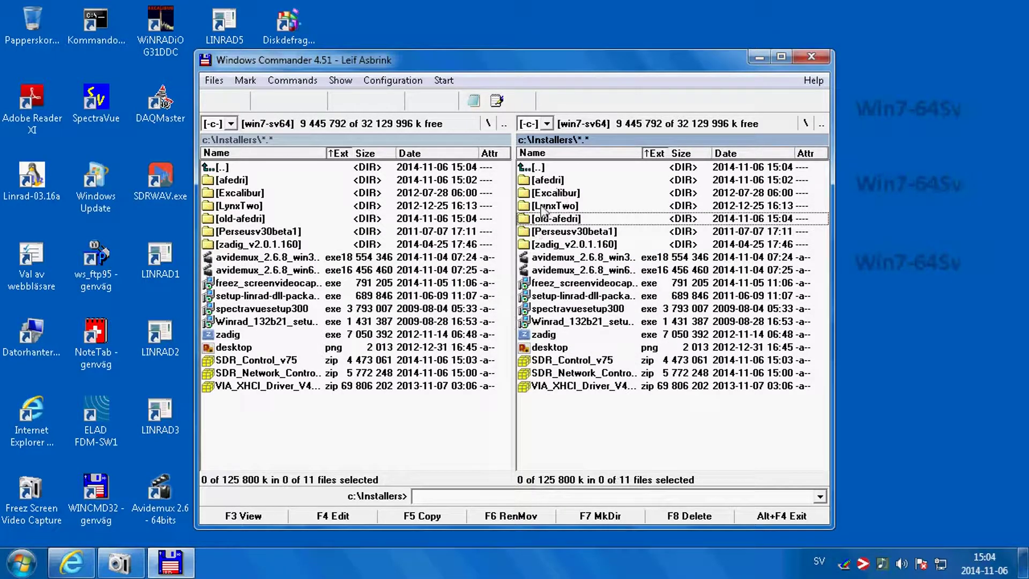
Unpack the SDR_Control_v75 archive into c:\Installers\old-afedri and close Windows Commander
double_click(528, 220)
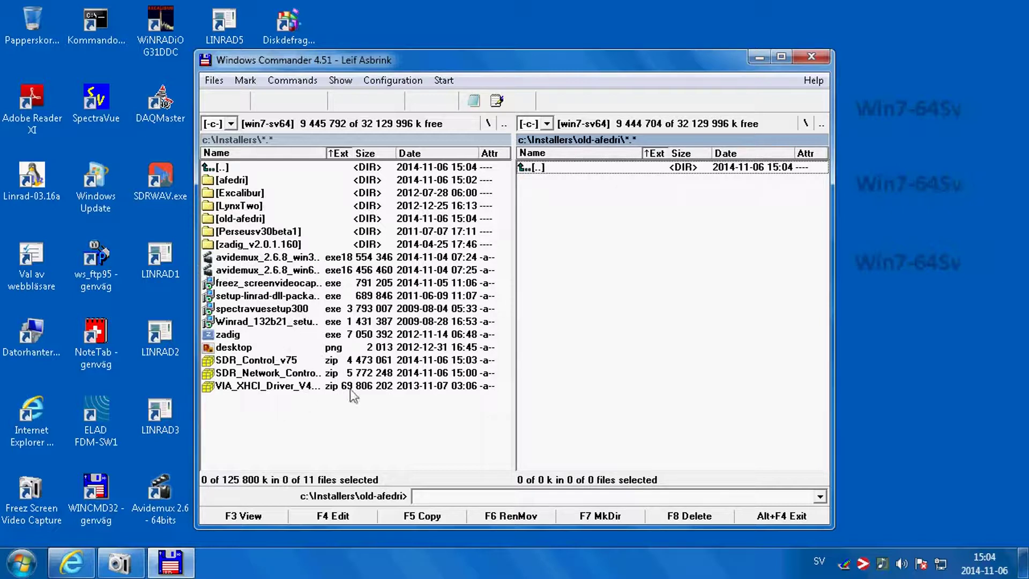
left_click(276, 363)
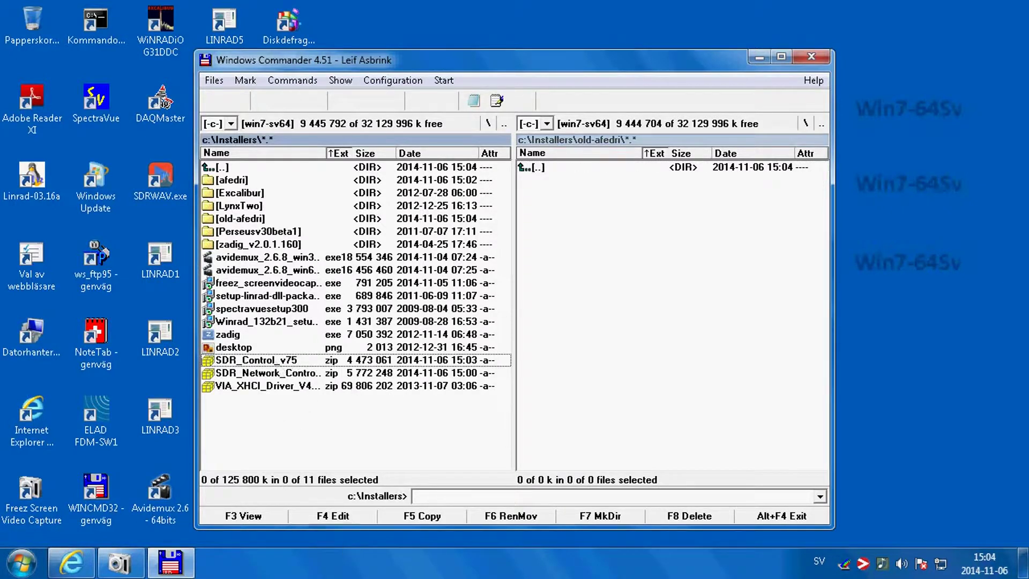
left_click(214, 81)
left_click(247, 134)
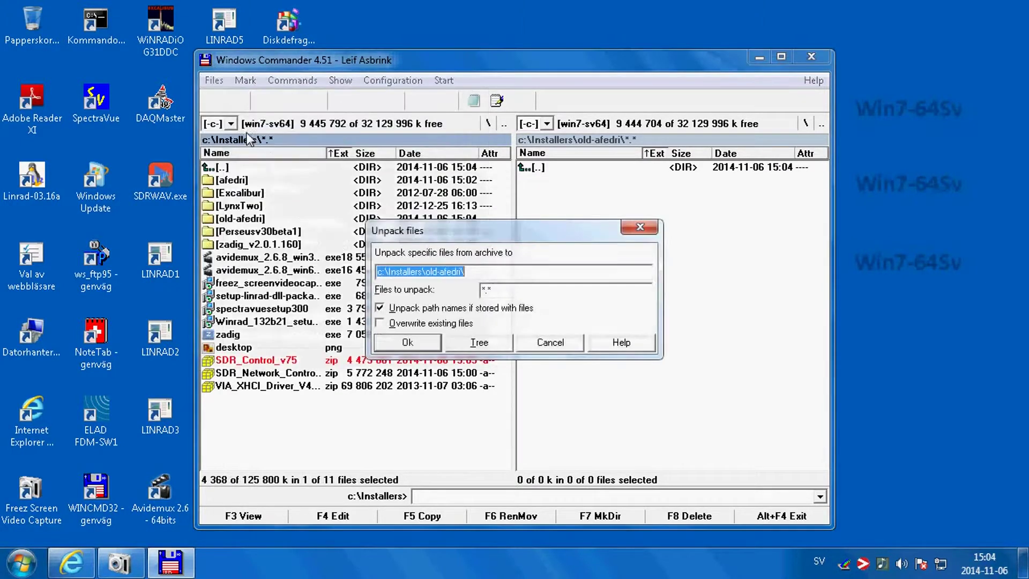
left_click(407, 342)
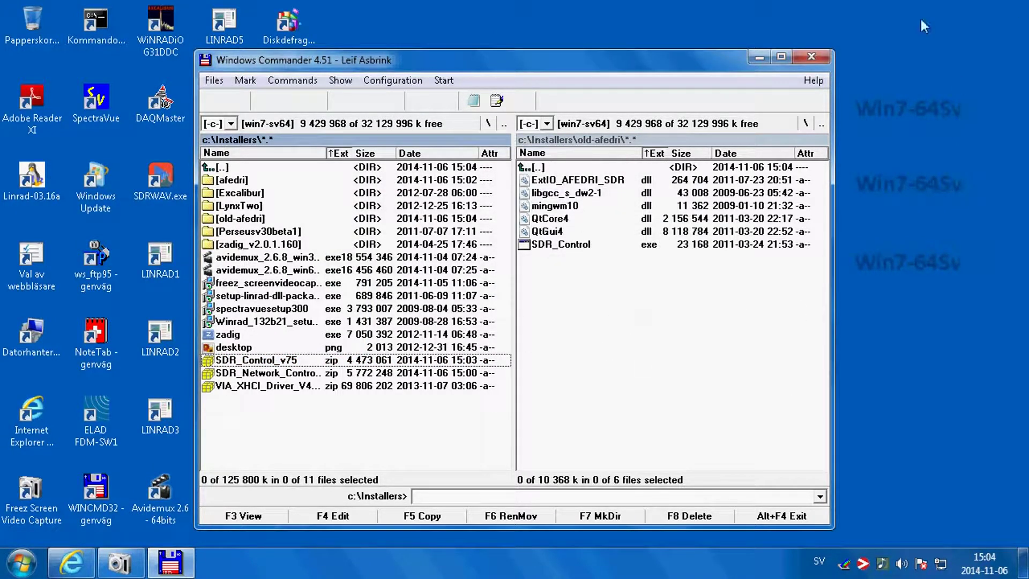
left_click(811, 58)
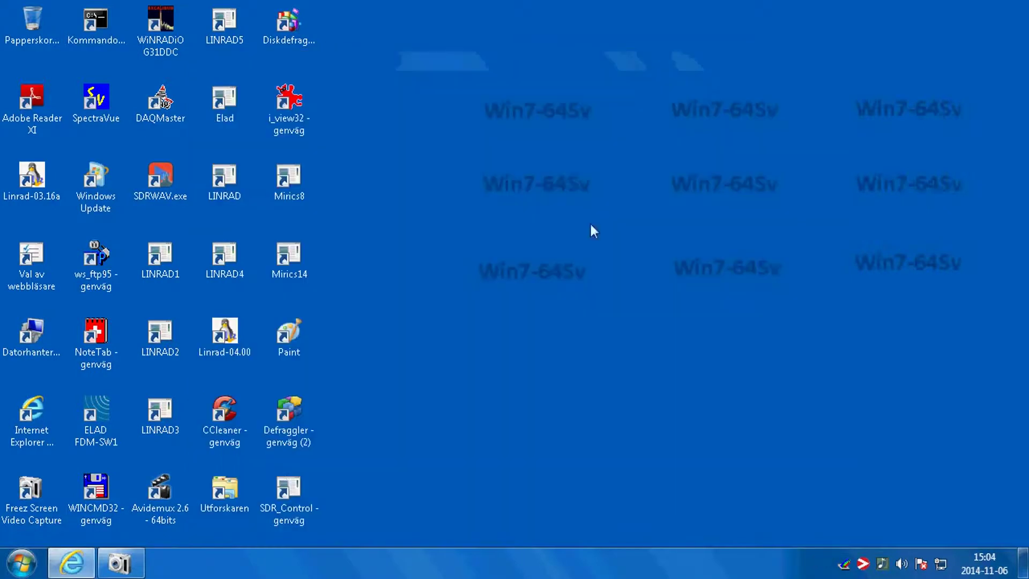
Open Windows Explorer (Utforskaren) and browse to the old-afedri folder inside Installers on drive C
double_click(217, 484)
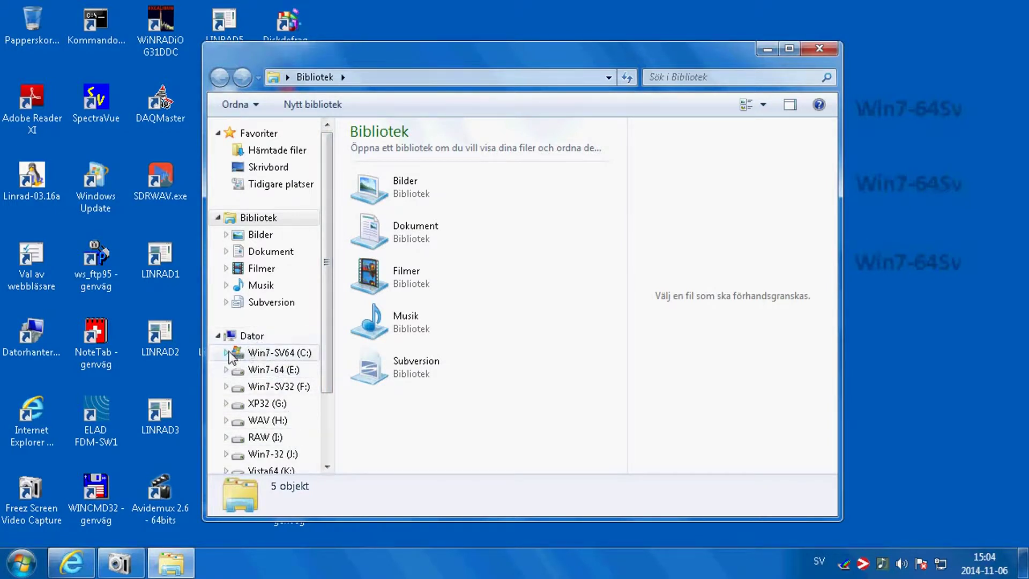
left_click(228, 353)
left_click(251, 229)
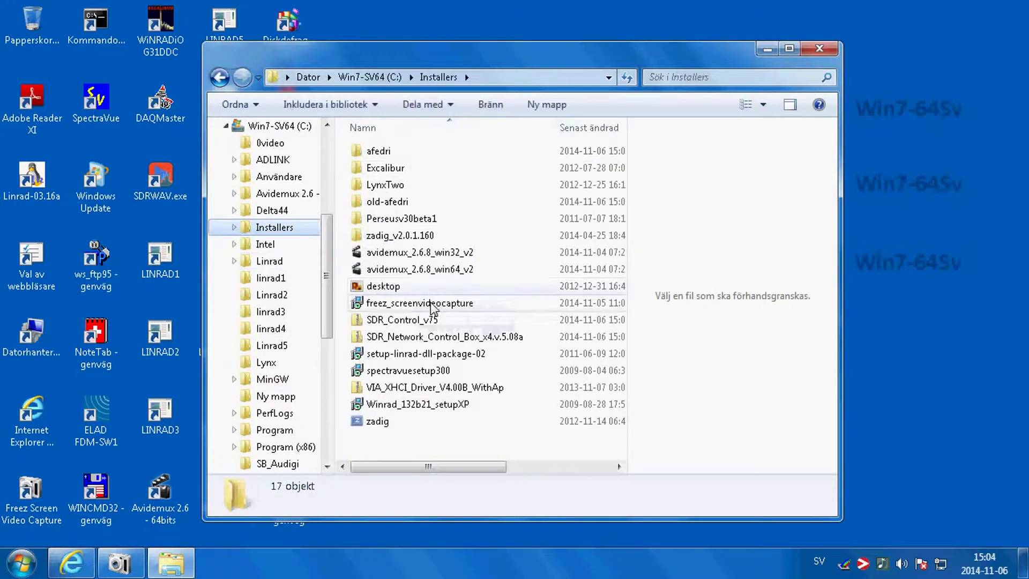
left_click(364, 204)
double_click(364, 203)
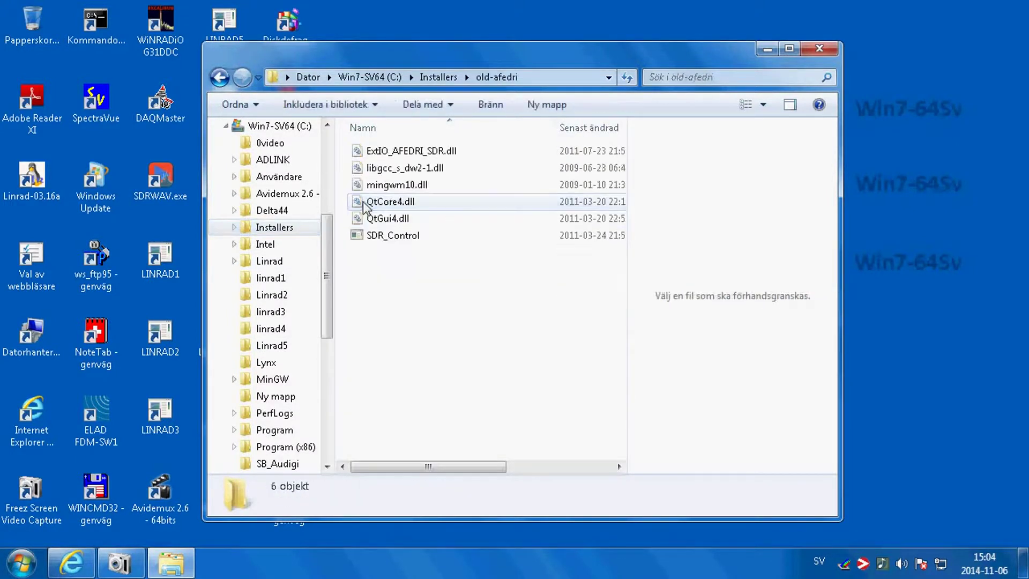
Create a desktop shortcut for the SDR_Control program in old-afedri and close the folder window
right_click(396, 239)
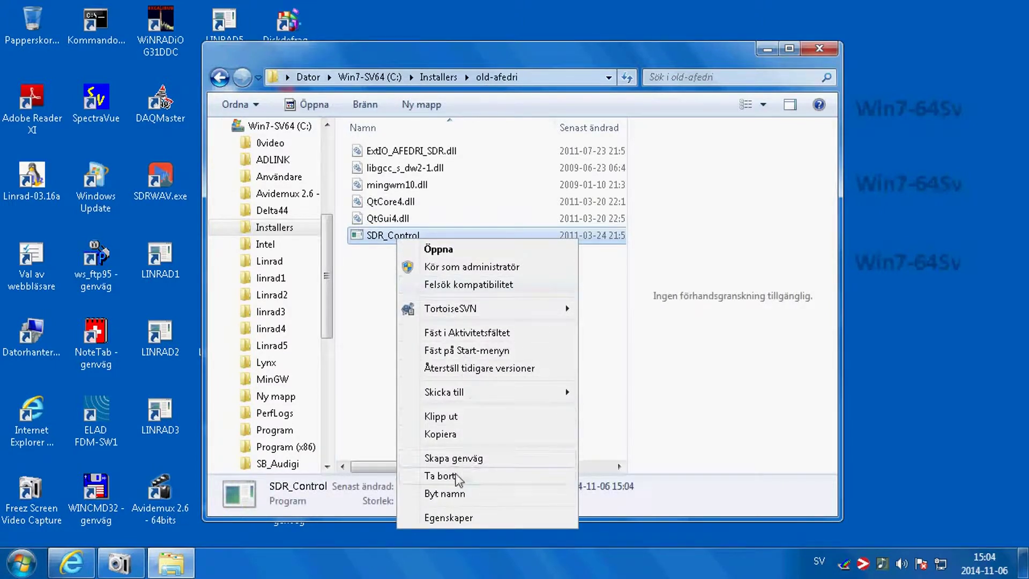
mouse_move(449, 401)
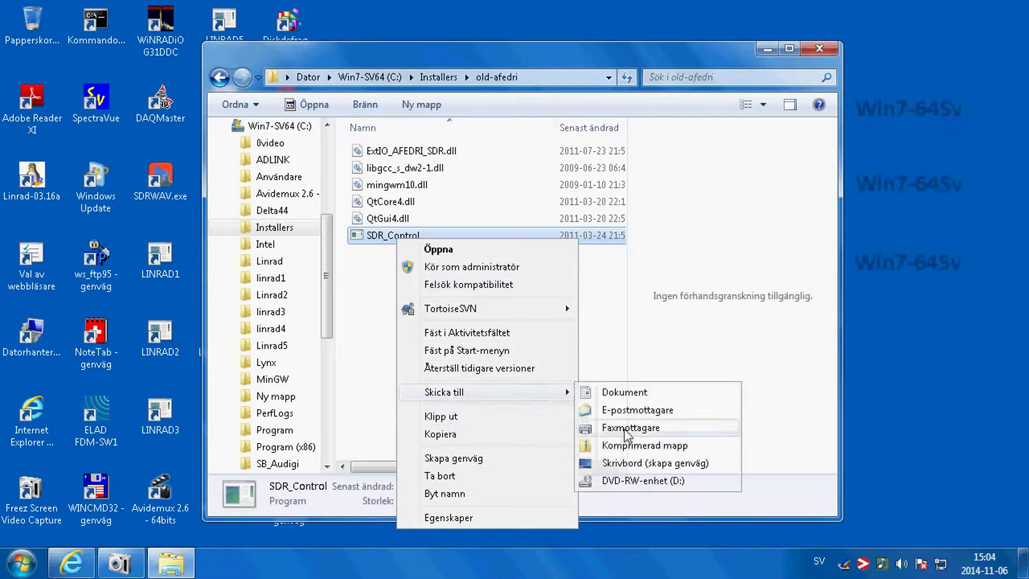
left_click(646, 463)
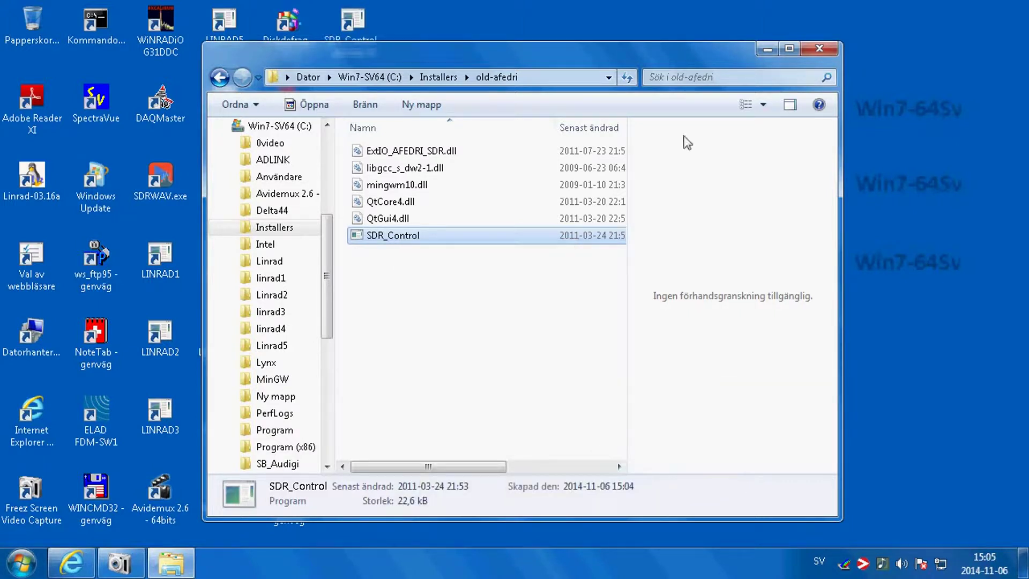
left_click(821, 50)
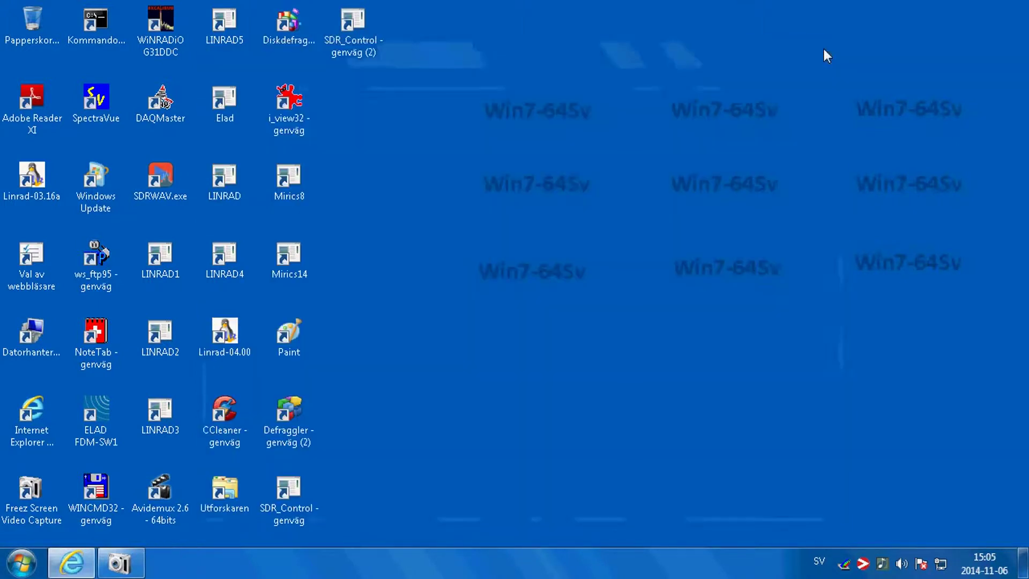
Rename the desktop shortcut "SDR_Control - genväg (2)" to "old afedri"
right_click(348, 30)
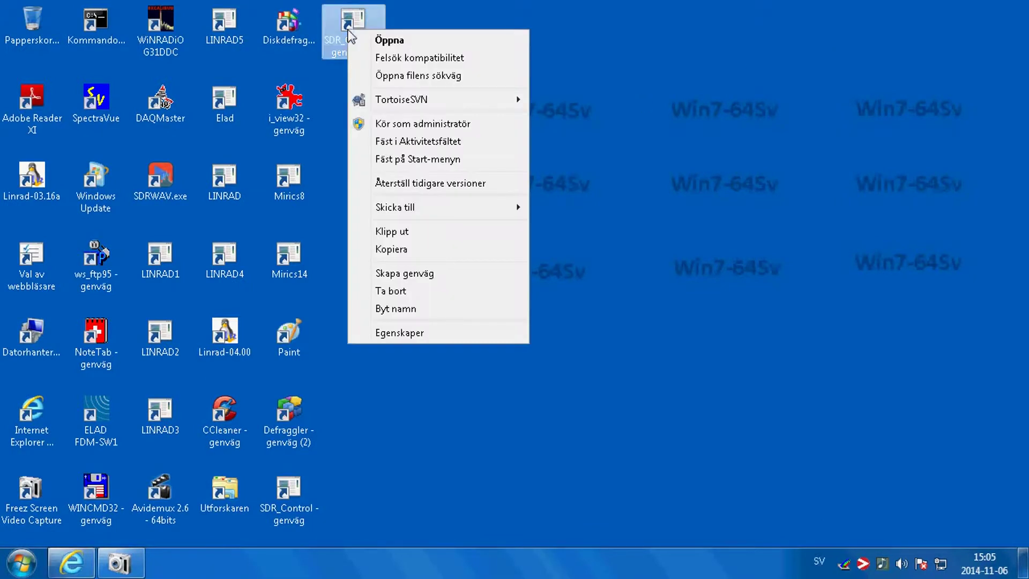
left_click(395, 309)
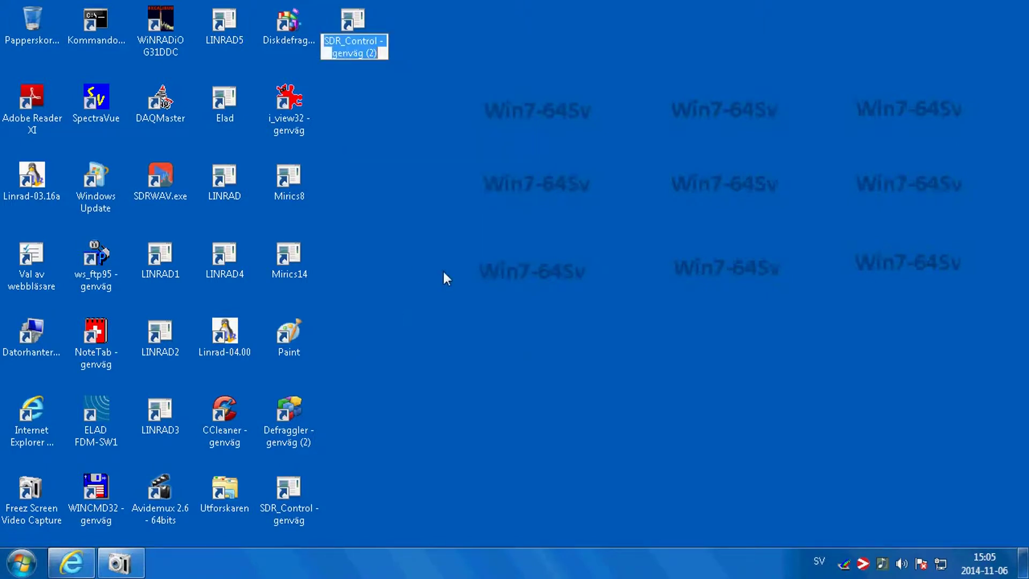
type("old")
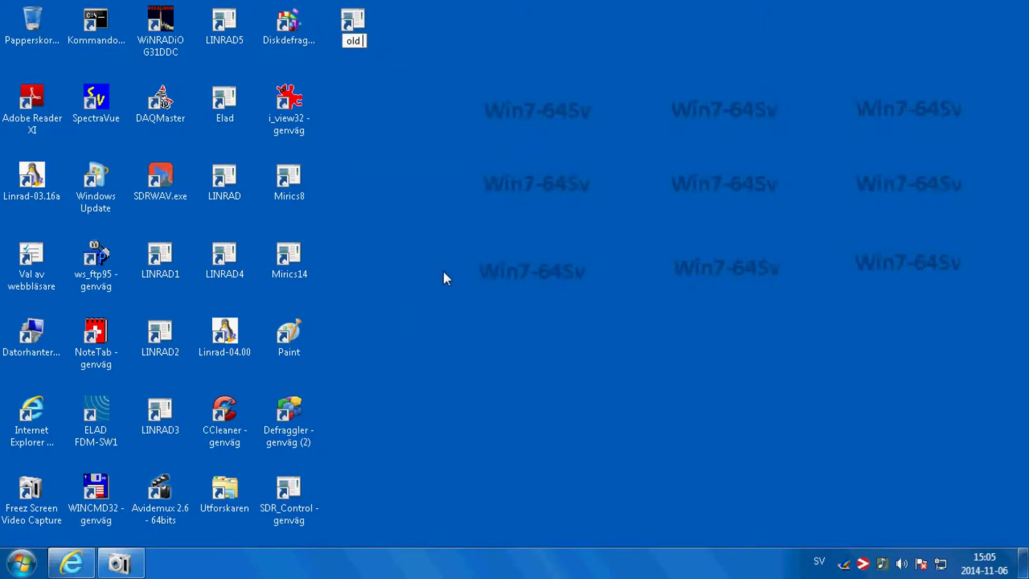
type(" afedri")
key("Return")
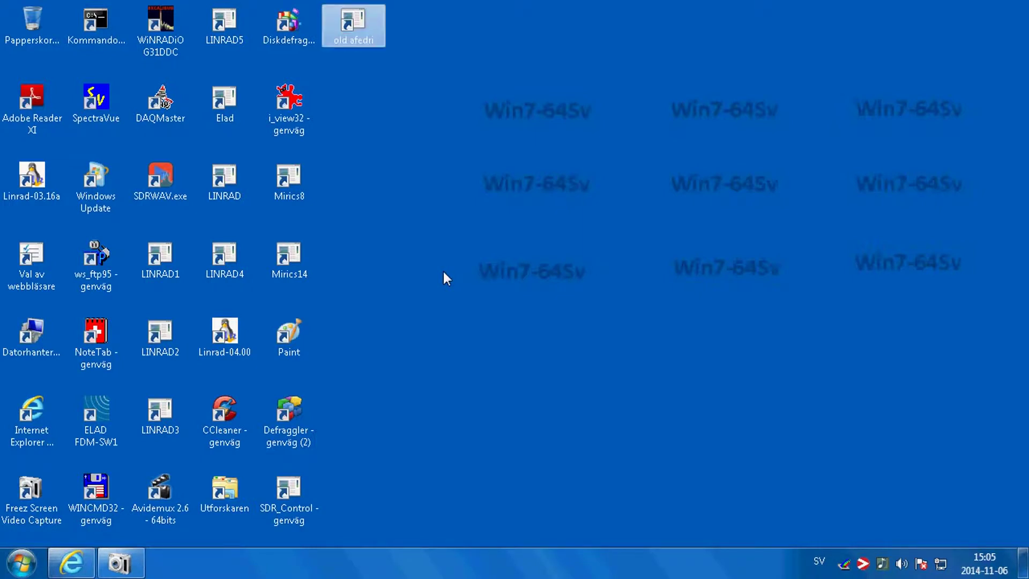
Rename the desktop shortcut "SDR_Control - genväg" to "afedri"
right_click(286, 484)
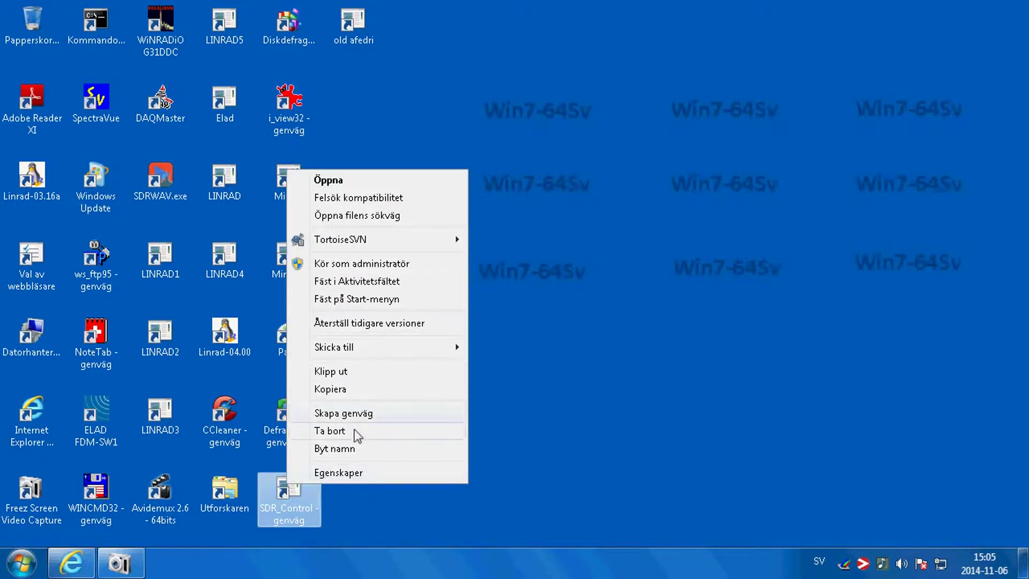
left_click(330, 449)
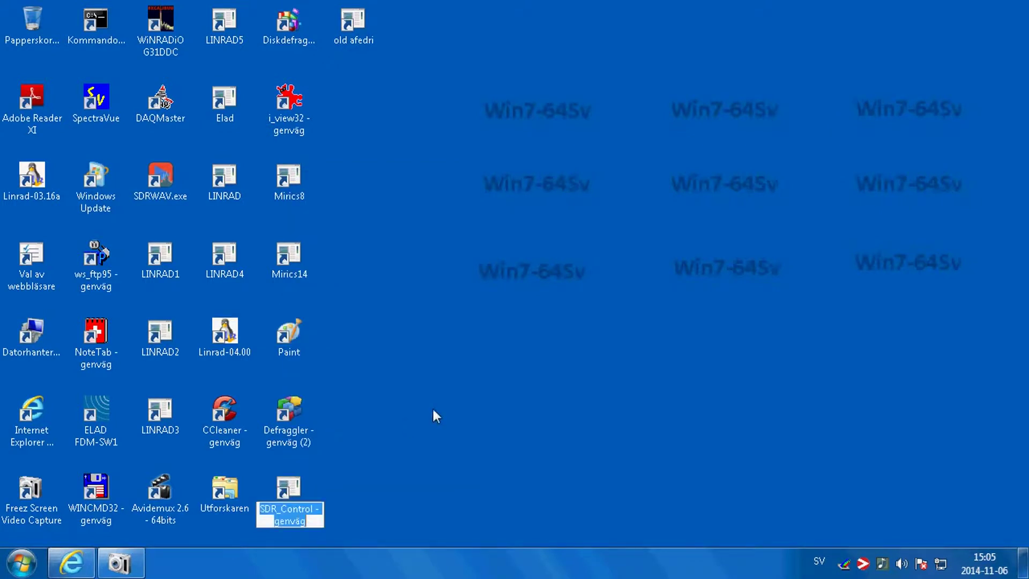
type("afedri")
key("Return")
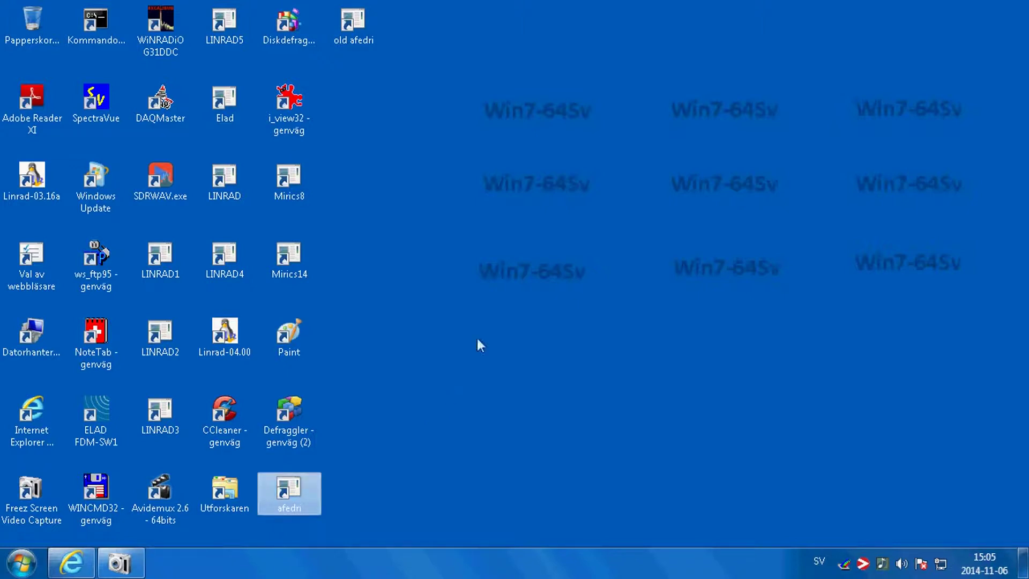
Launch the old afedri control program, tune the central frequency down to about 28.049 MHz and move its window aside
double_click(352, 24)
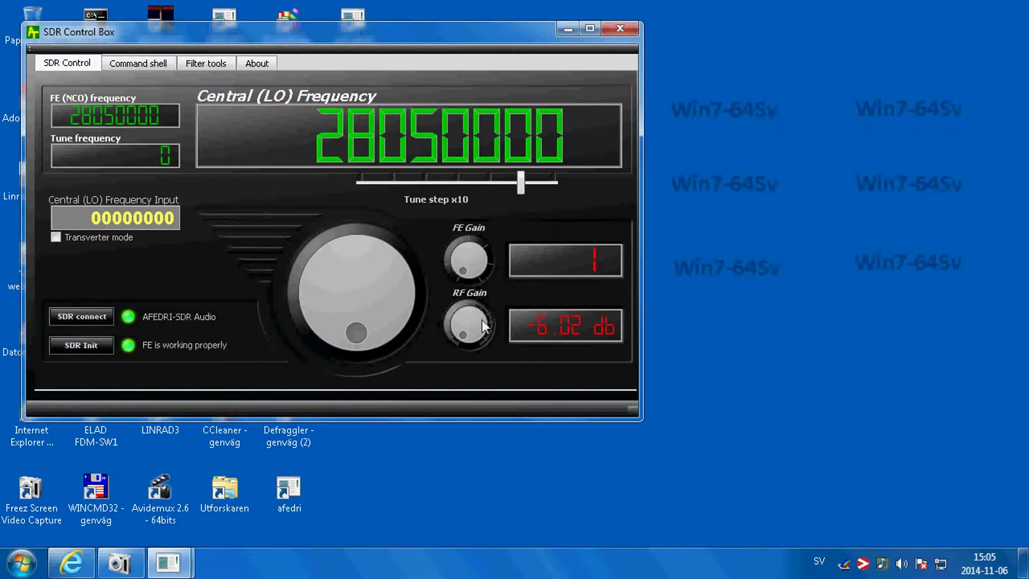
left_click_drag(366, 329, 359, 278)
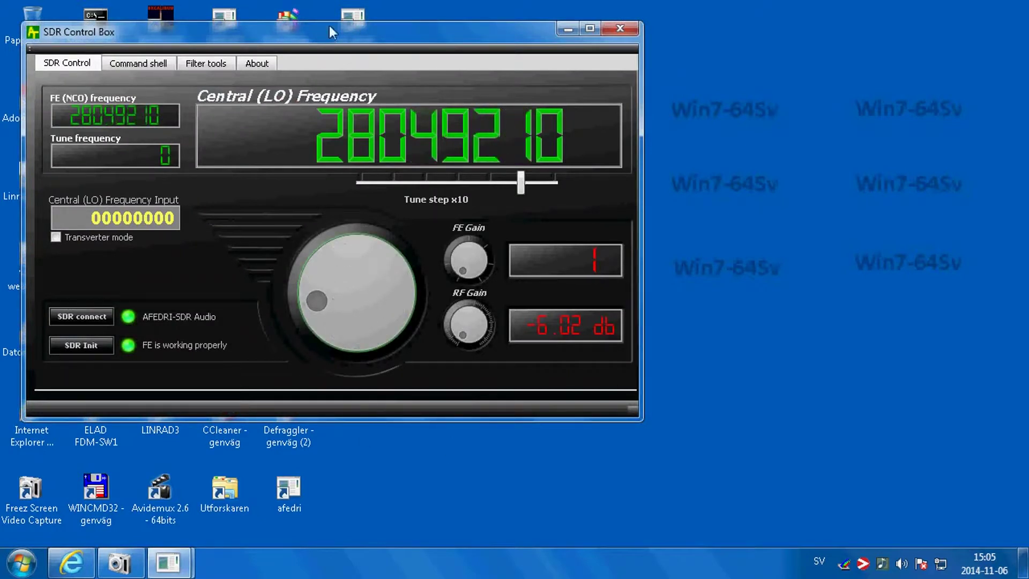
left_click_drag(352, 50, 681, 122)
left_click(680, 121)
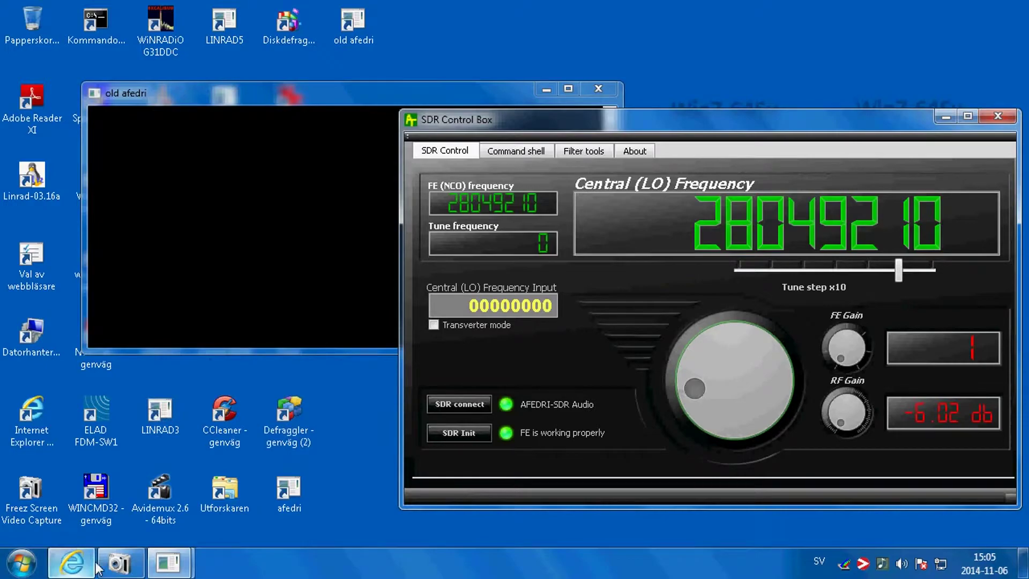
Switch to Internet Explorer, go to the SM5BSZ home page (sm5bsz.com) and open its Linrad page
left_click(75, 562)
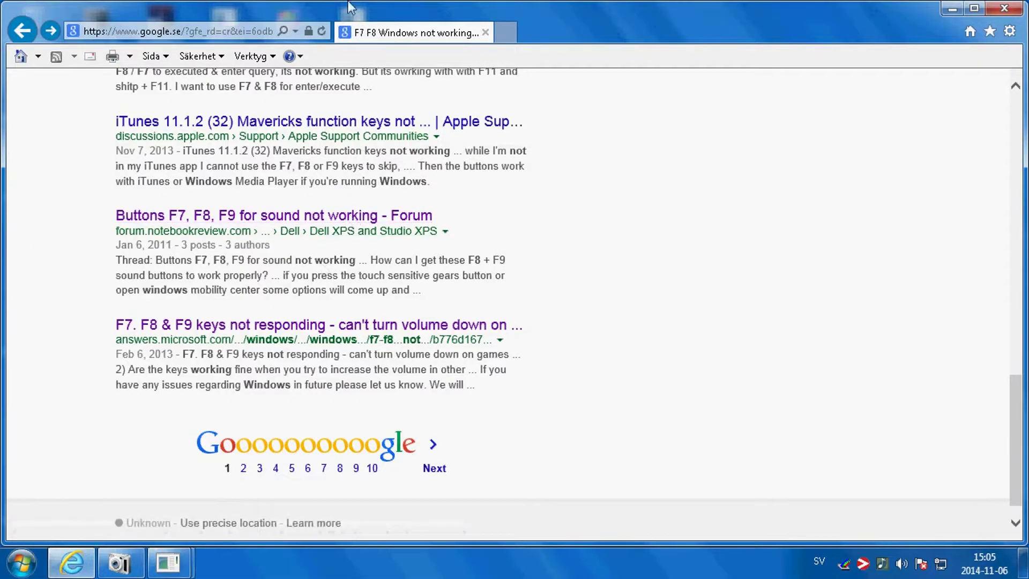
left_click(114, 32)
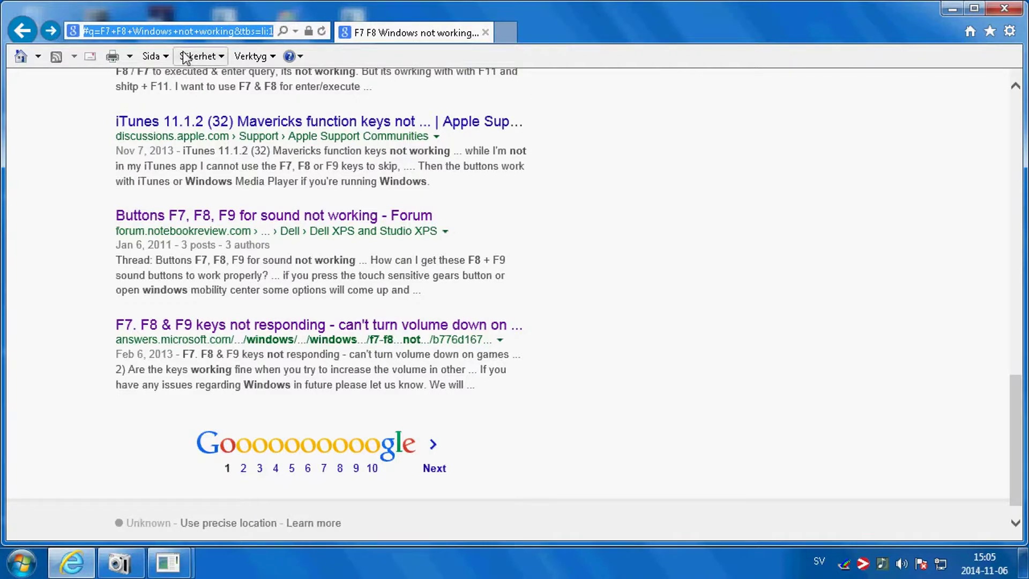
type("sm")
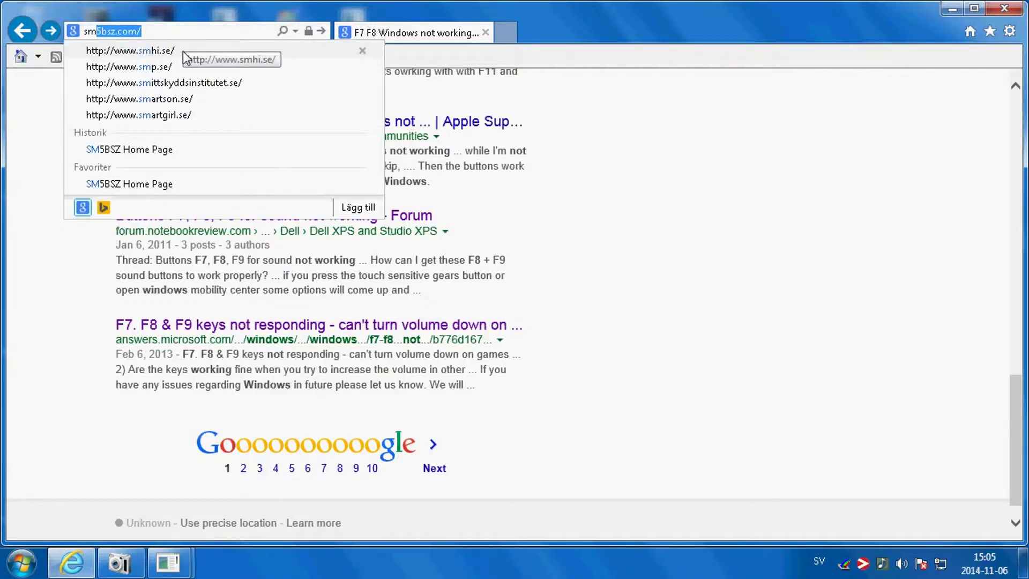
type("5")
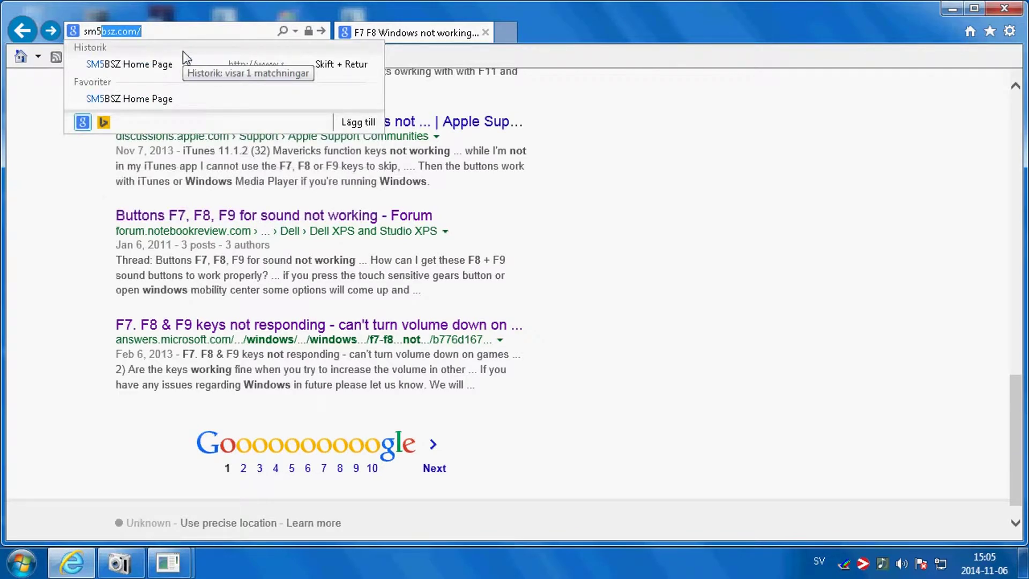
left_click(153, 70)
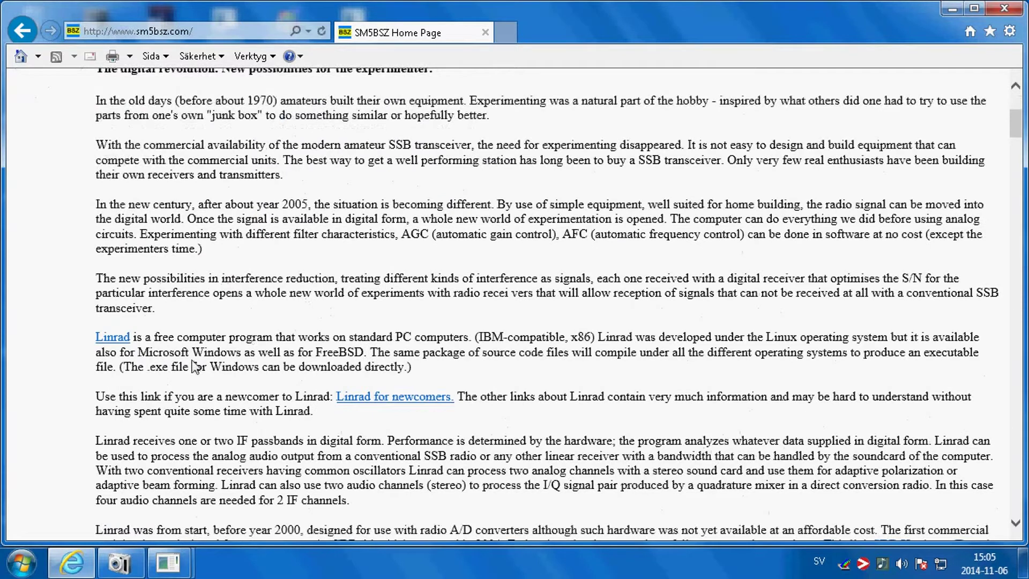
left_click(111, 339)
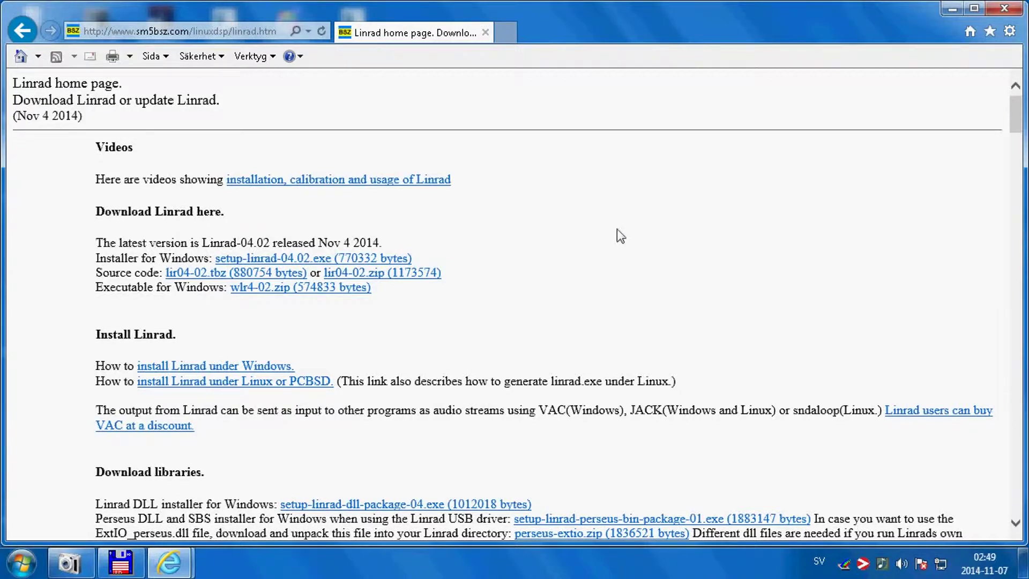
Download and run the Windows installer setup-linrad-04.02.exe, allowing the unverified publisher and dismissing the DLL package warning
left_click(273, 260)
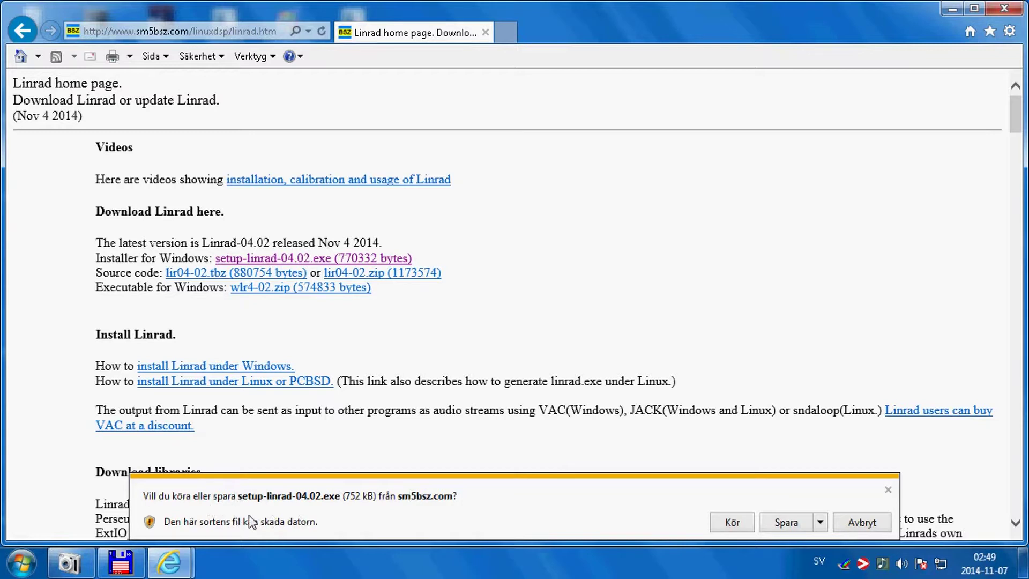
left_click(732, 522)
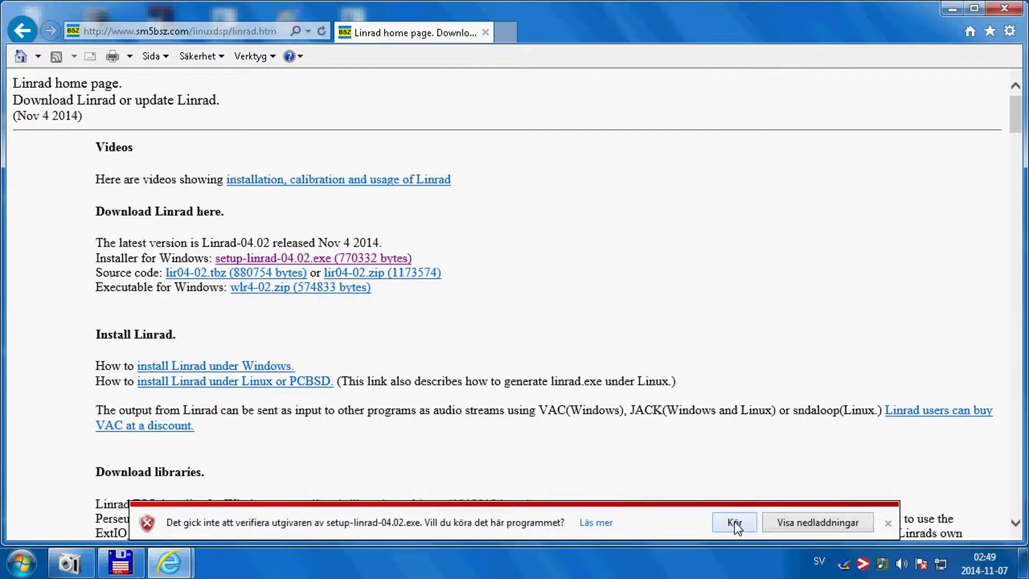
left_click(734, 522)
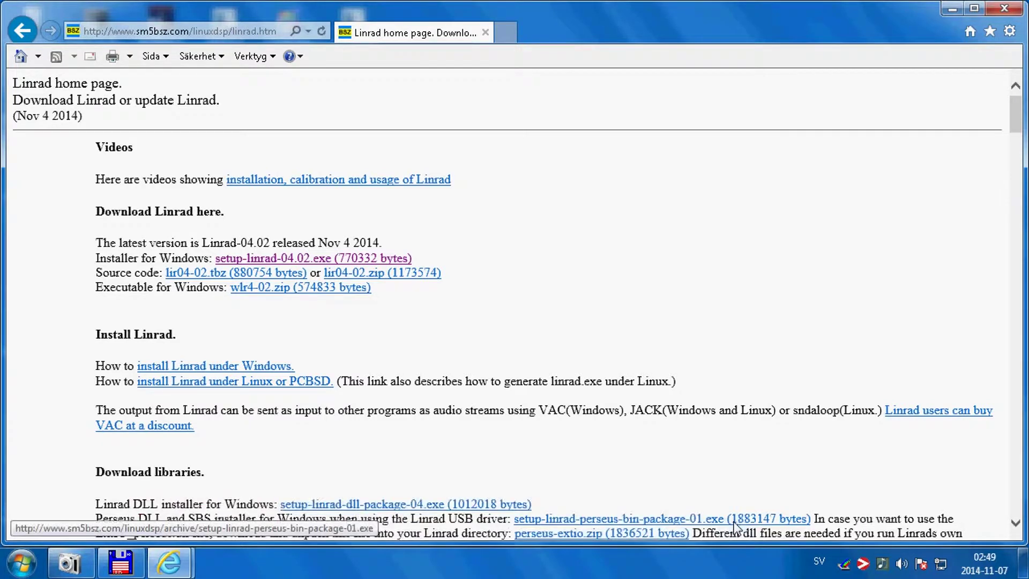
left_click(532, 316)
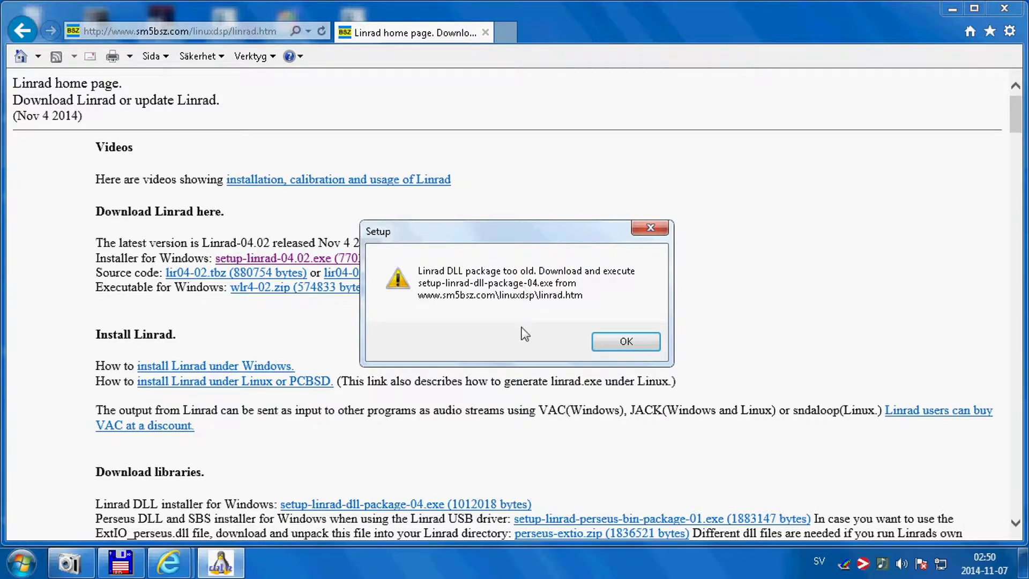
left_click(624, 343)
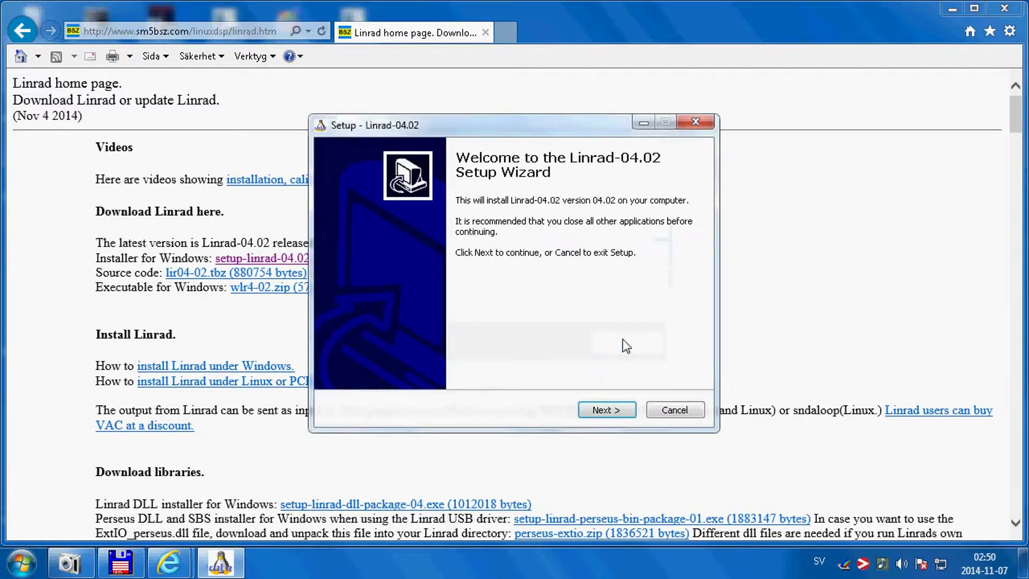
Install Linrad-04.02 as a Standard Linrad Installation in a new folder C:\linrad\linrad-04.02, finishing setup without launching Linrad
left_click(605, 409)
left_click(608, 410)
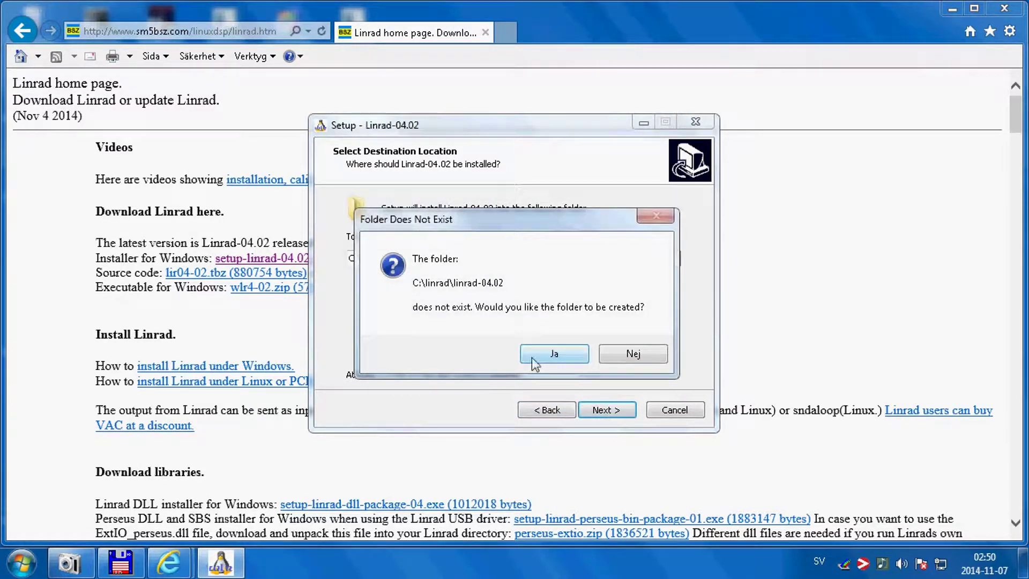
left_click(555, 353)
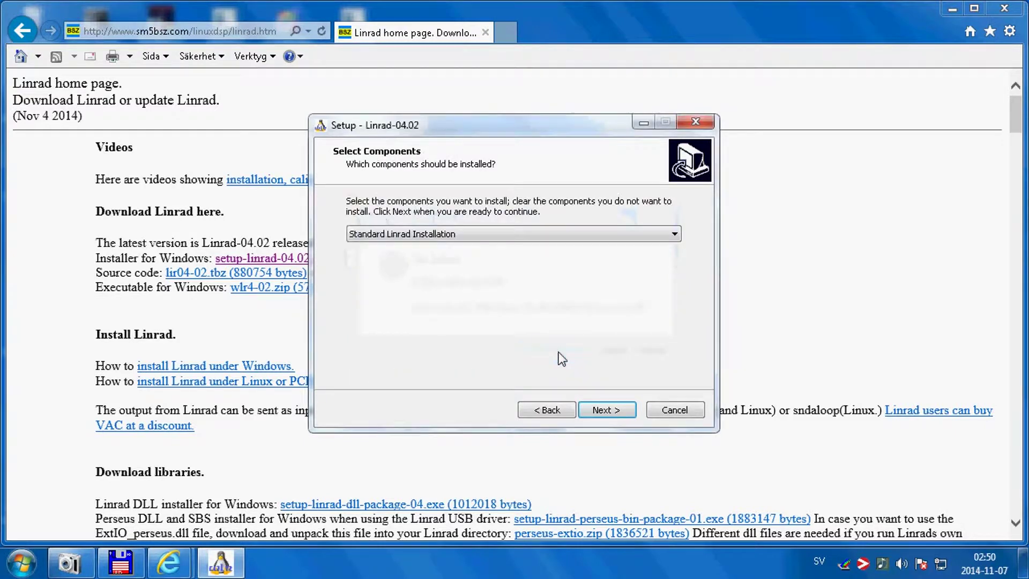
left_click(609, 411)
left_click(608, 409)
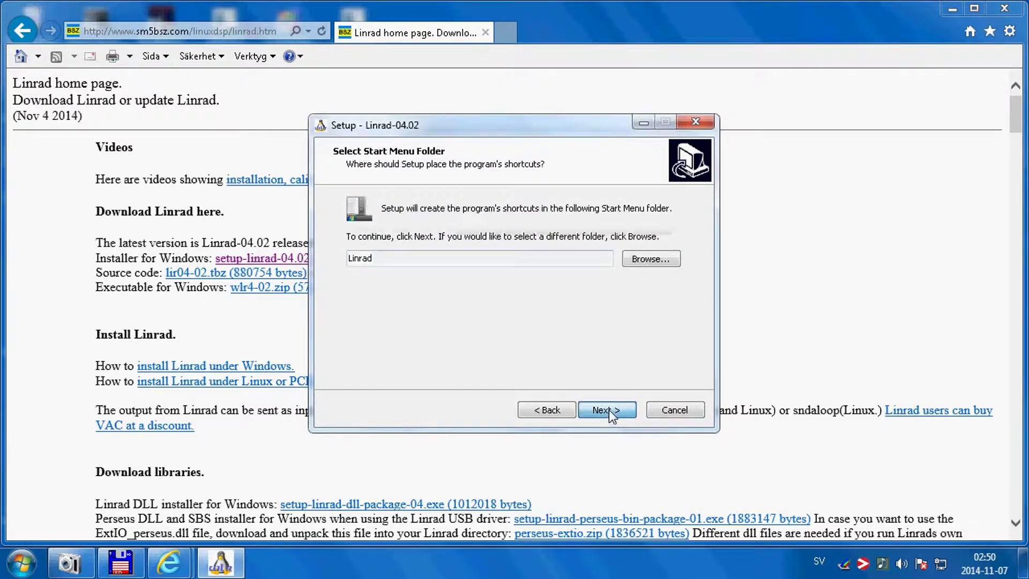
left_click(612, 408)
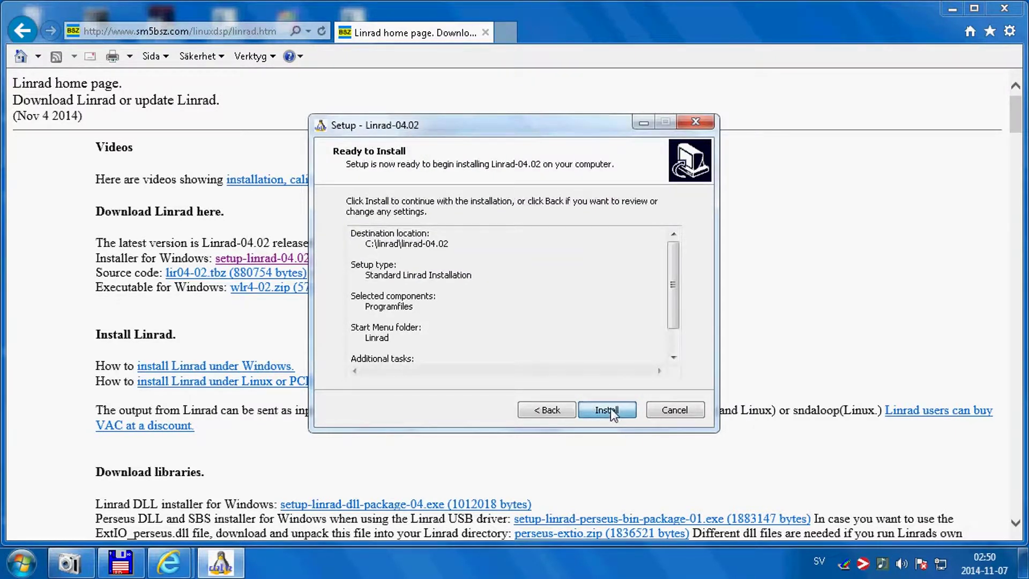
left_click(610, 409)
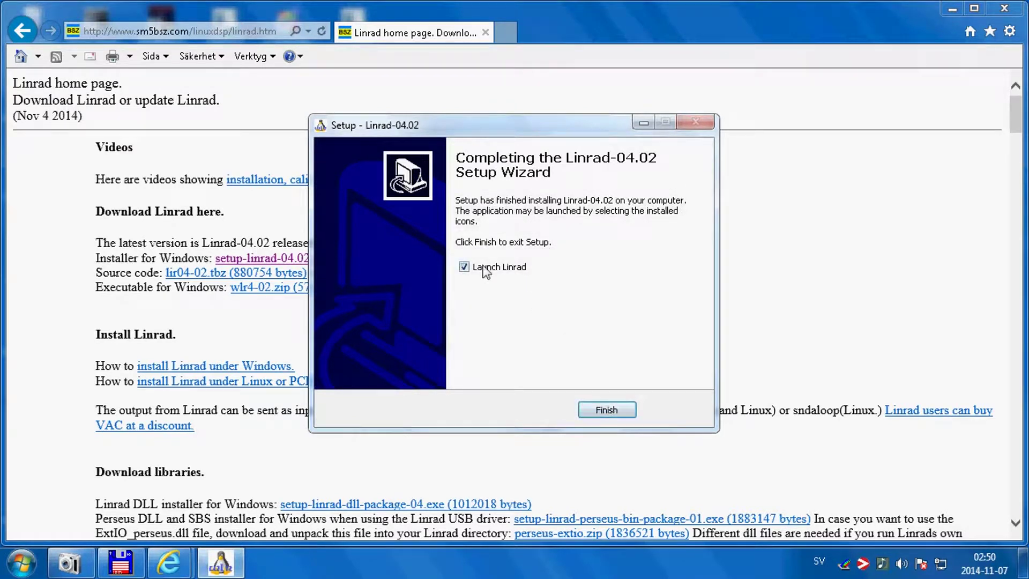
left_click(463, 267)
left_click(606, 410)
Download and run the Linrad DLL installer setup-linrad-dll-package-04.exe from the Download libraries section
scroll(581, 396, "down", 5)
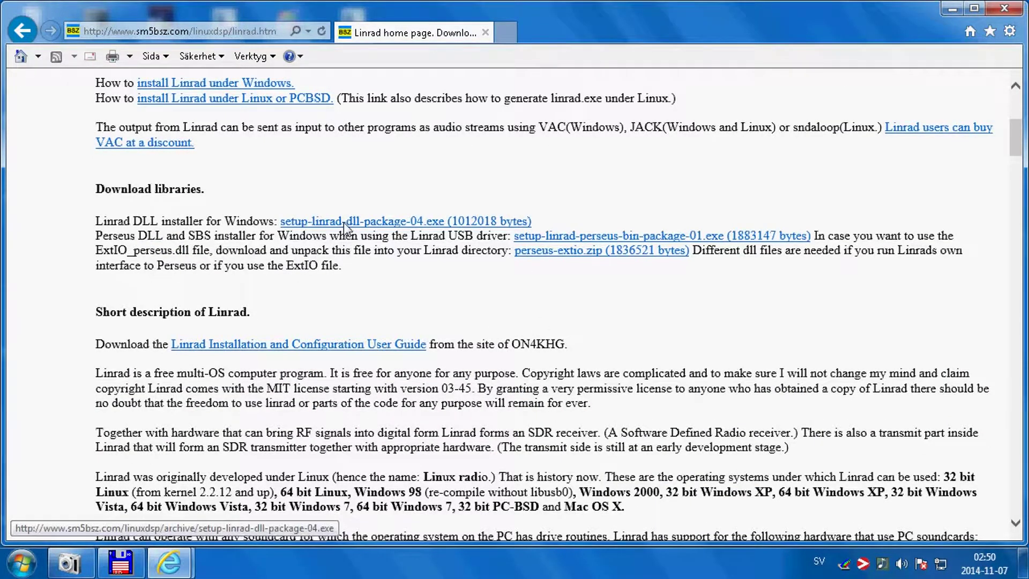
left_click(342, 222)
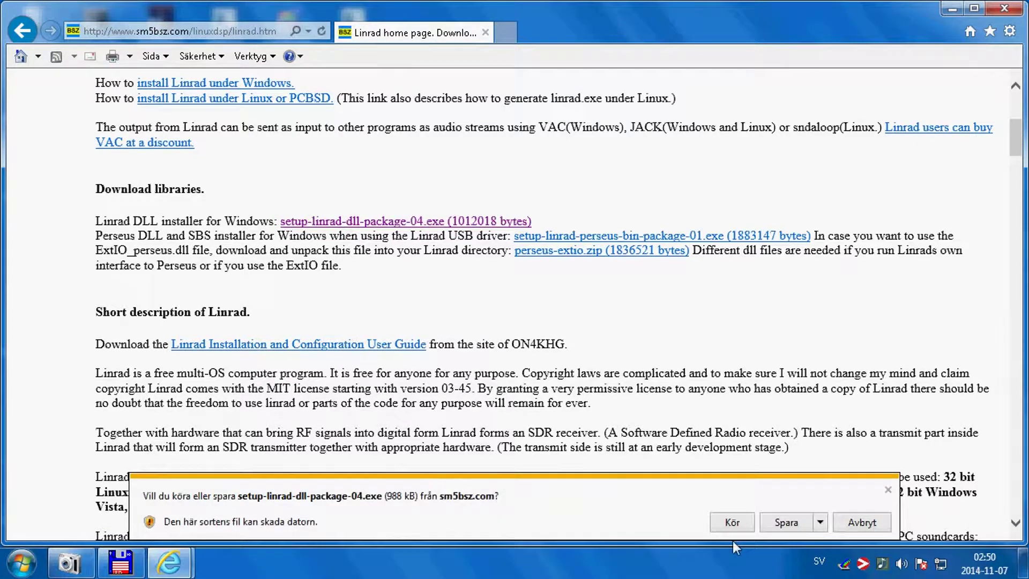
left_click(730, 522)
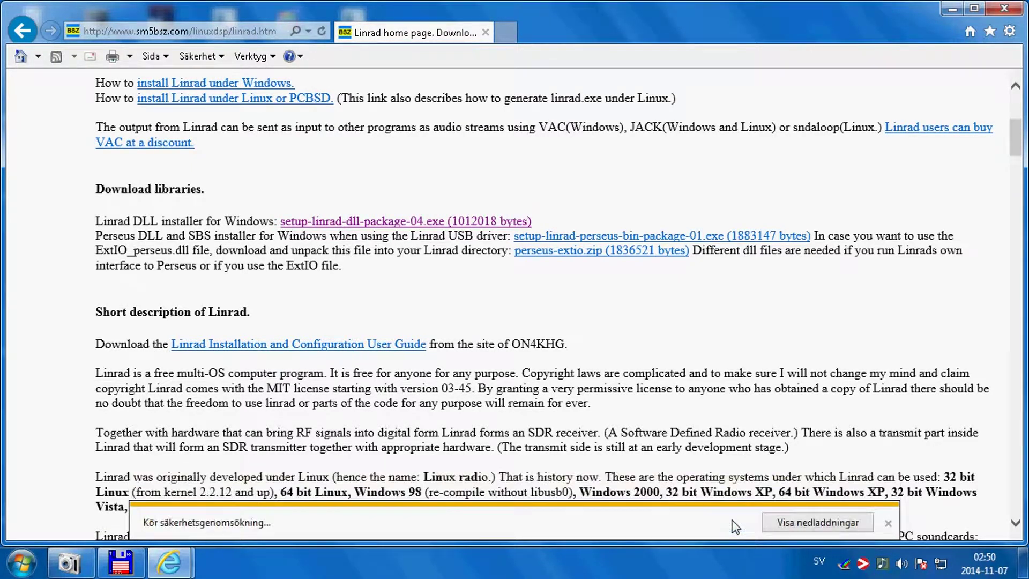
left_click(734, 522)
Install linrad-dll-package-04, keeping the existing libusb0.dll file, and close the browser when setup finishes
left_click(609, 409)
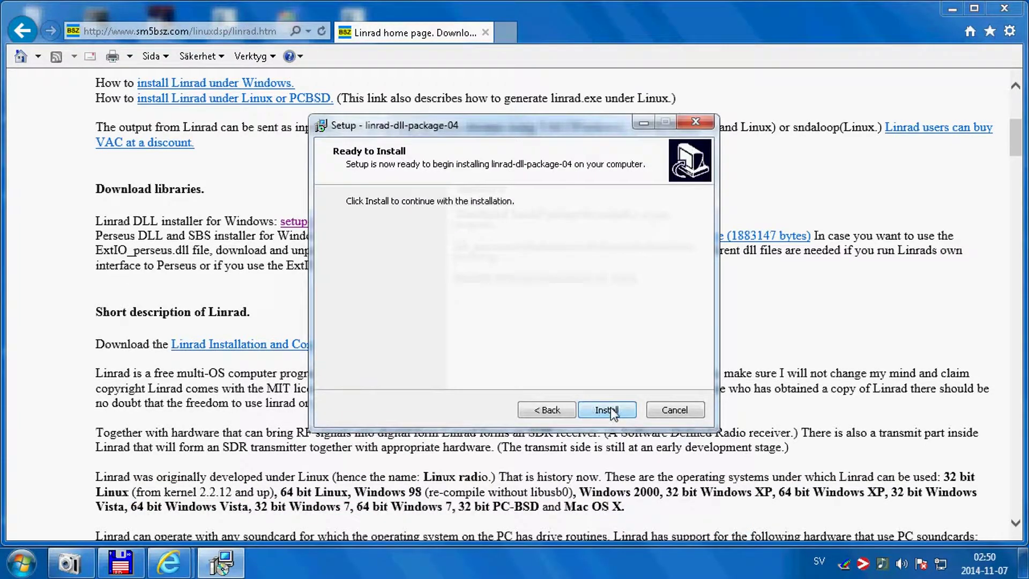
left_click(610, 408)
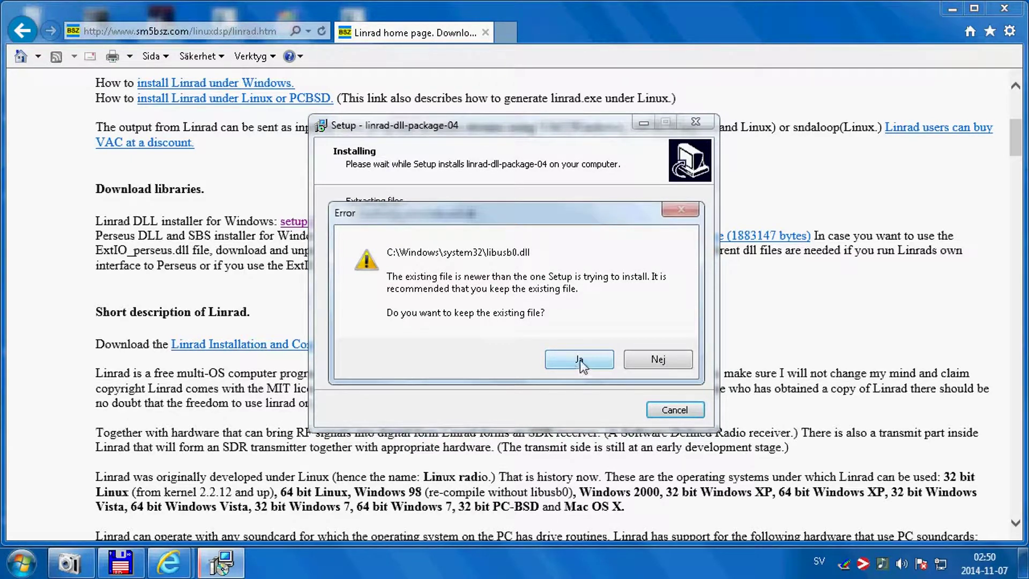
left_click(580, 359)
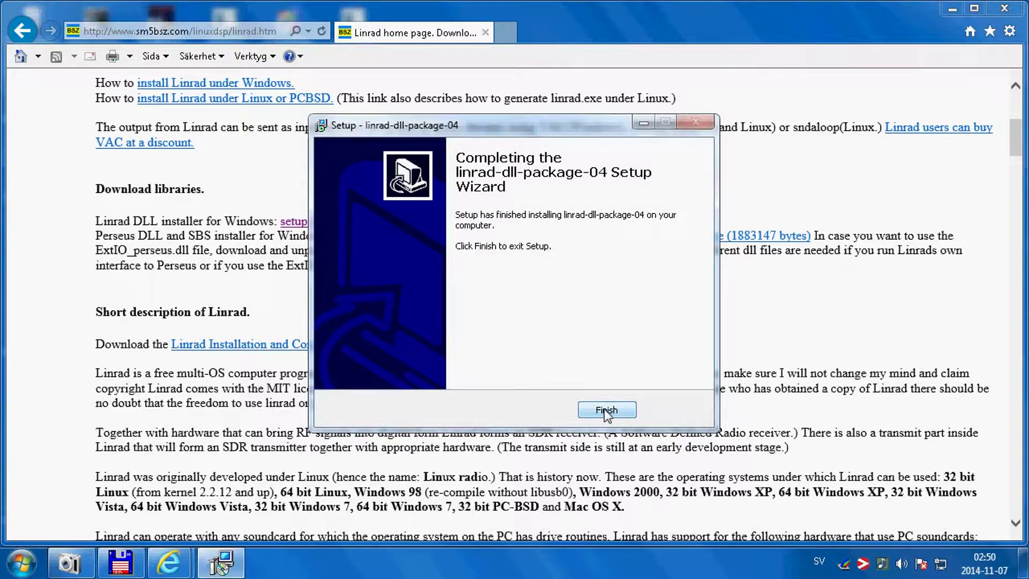
left_click(606, 411)
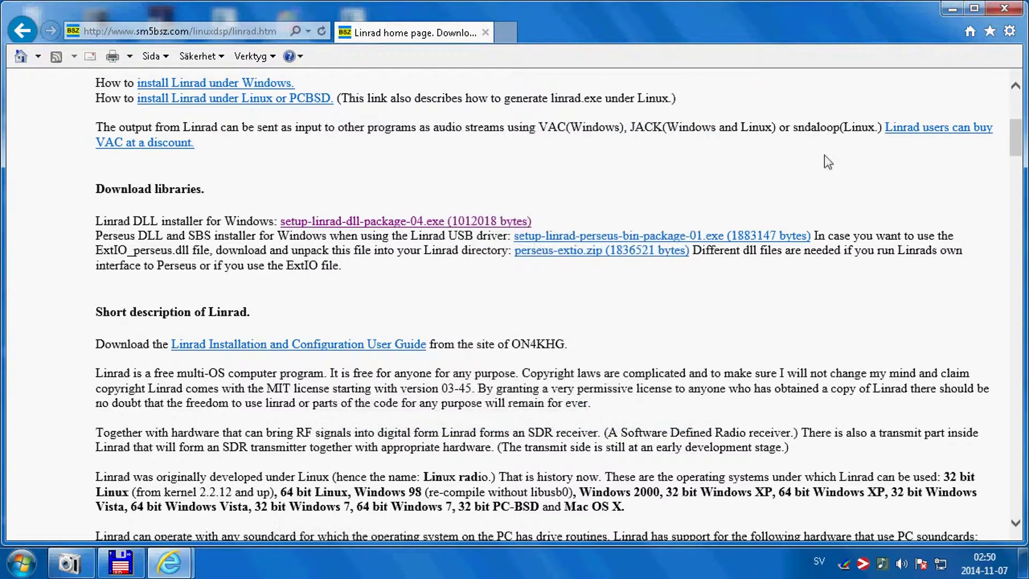
left_click(1005, 8)
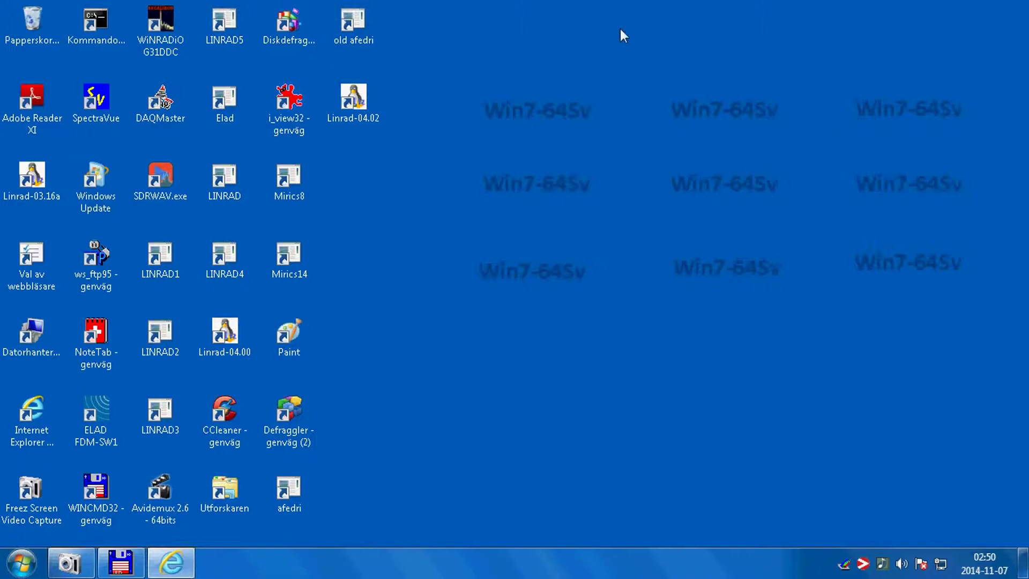
Launch old afedri from the desktop, move the SDR Control Box window aside and minimize its console window
double_click(352, 27)
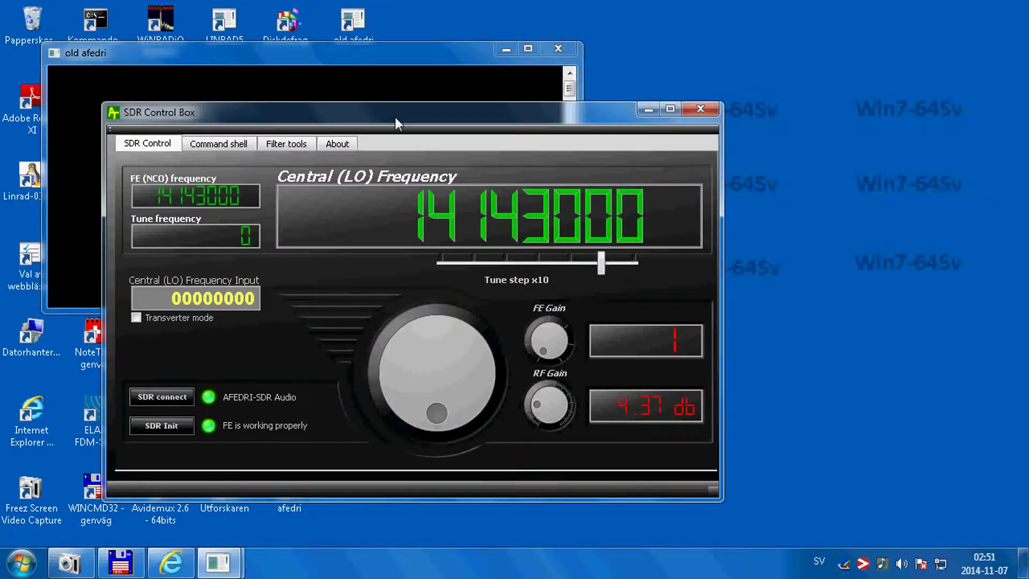
left_click_drag(383, 121, 772, 165)
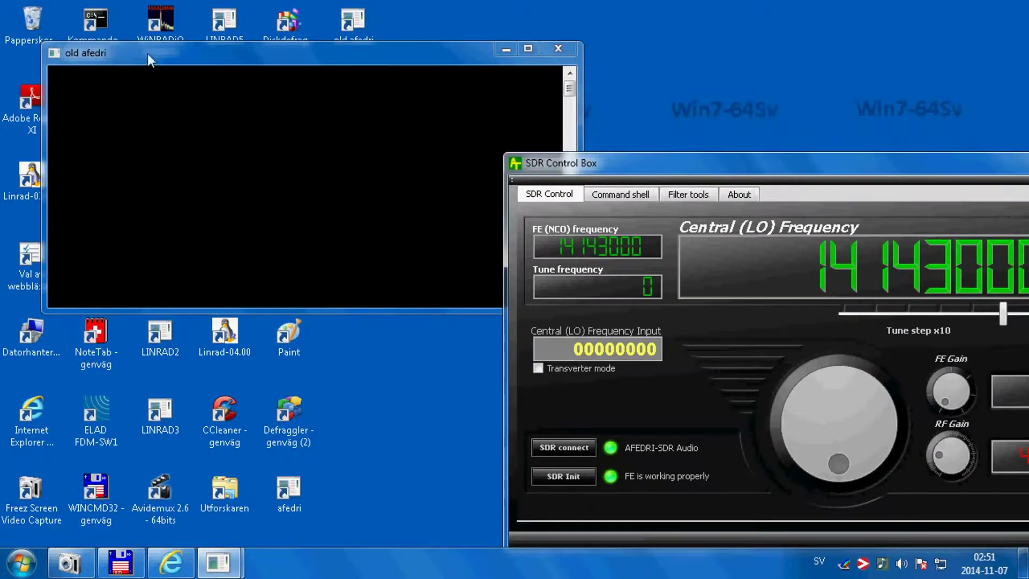
left_click(506, 50)
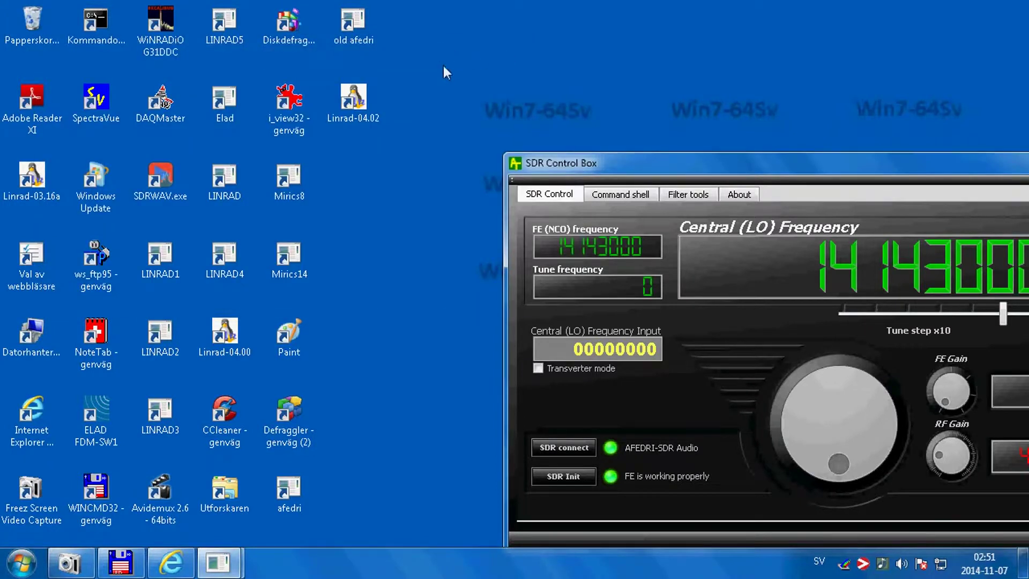
Launch Linrad-04.02 from the desktop and set normal mode, font scale 1 and process priority 0 in the global parameters setup
double_click(354, 102)
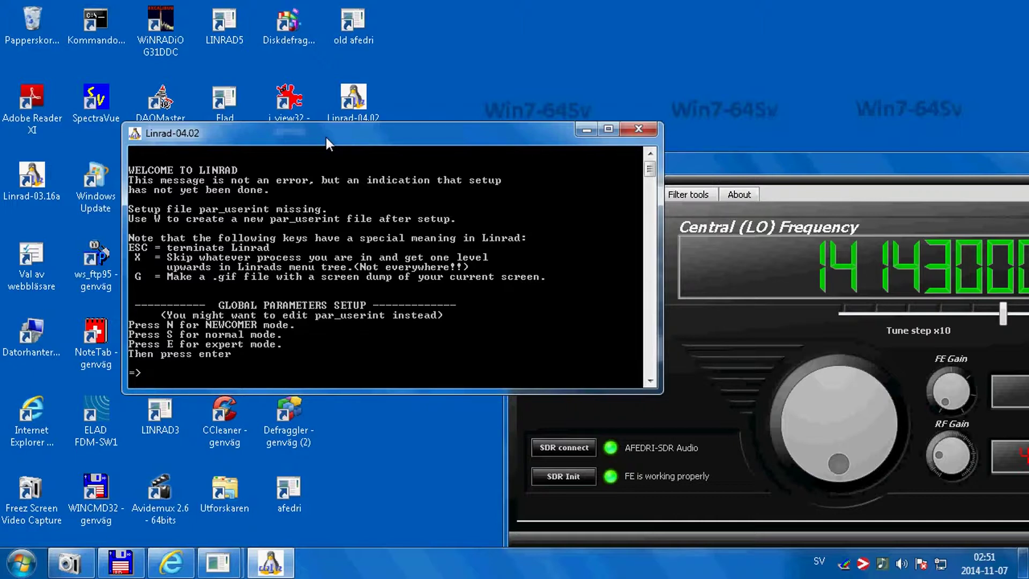
type("s")
key("Return")
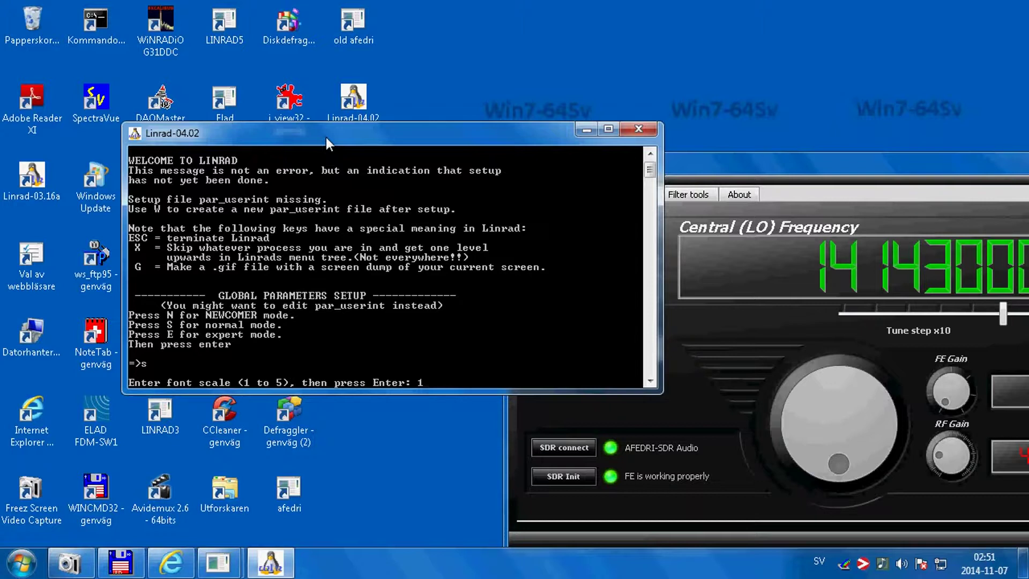
key("Return")
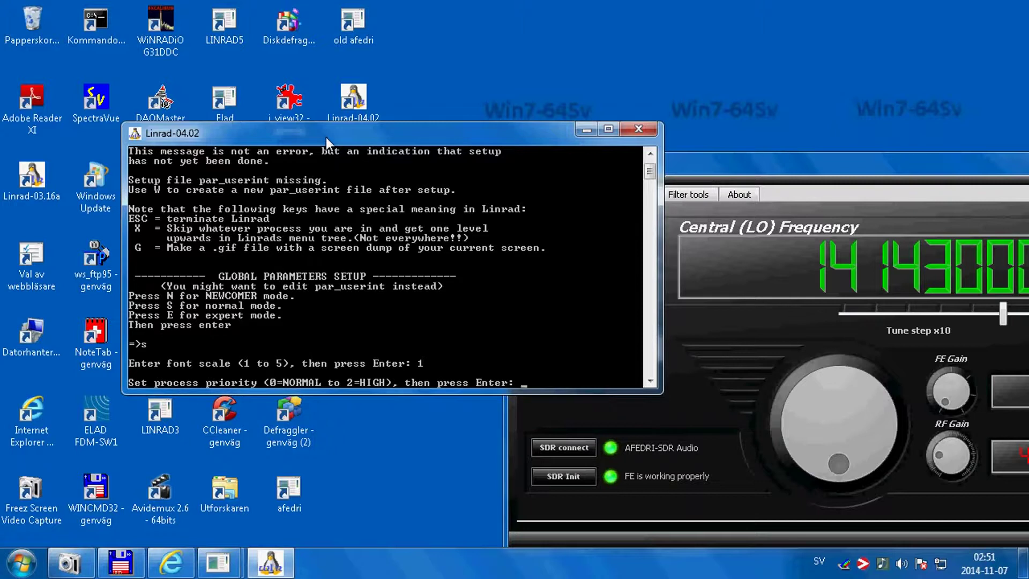
type("0")
key("Return")
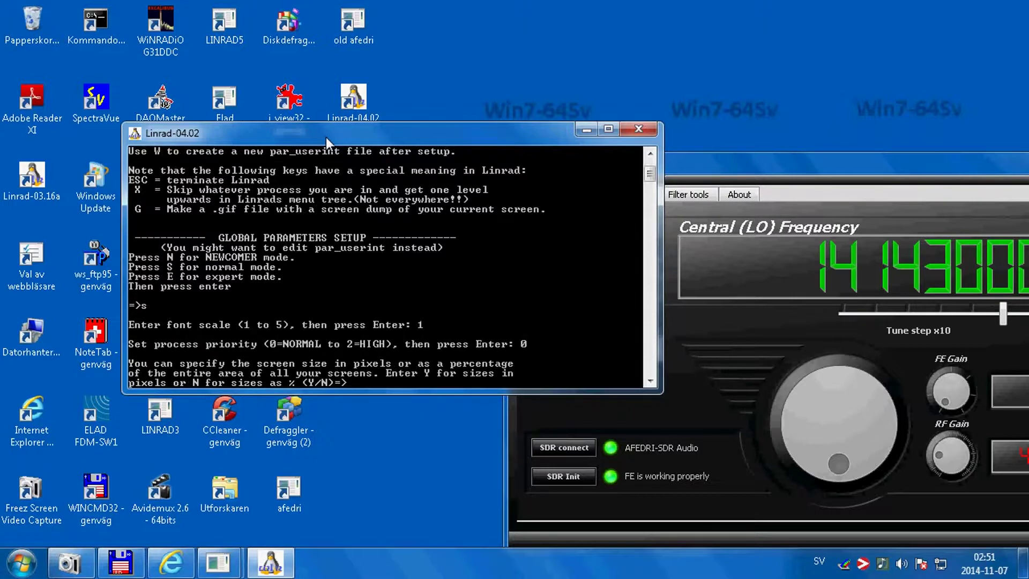
Size the Linrad screen as percentages, 50 wide and 80 high, and save the parameters in par_userint
type("n")
key("Return")
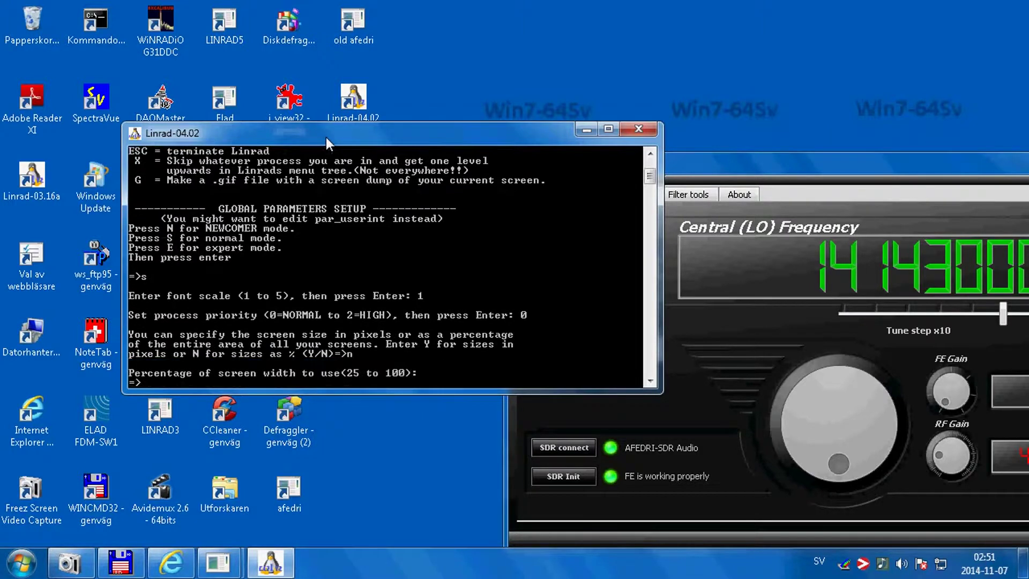
type("50")
key("Return")
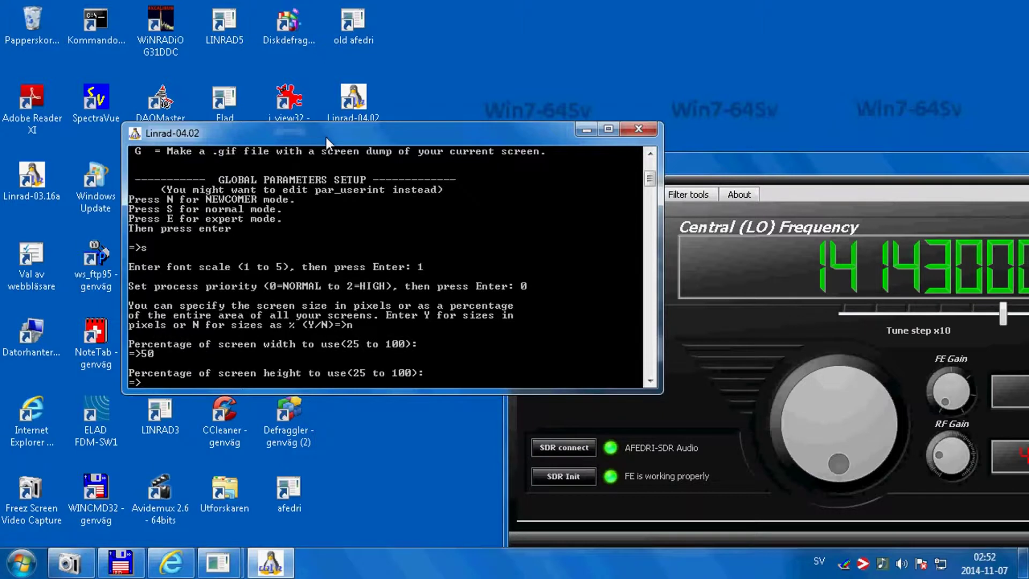
type("80")
key("Return")
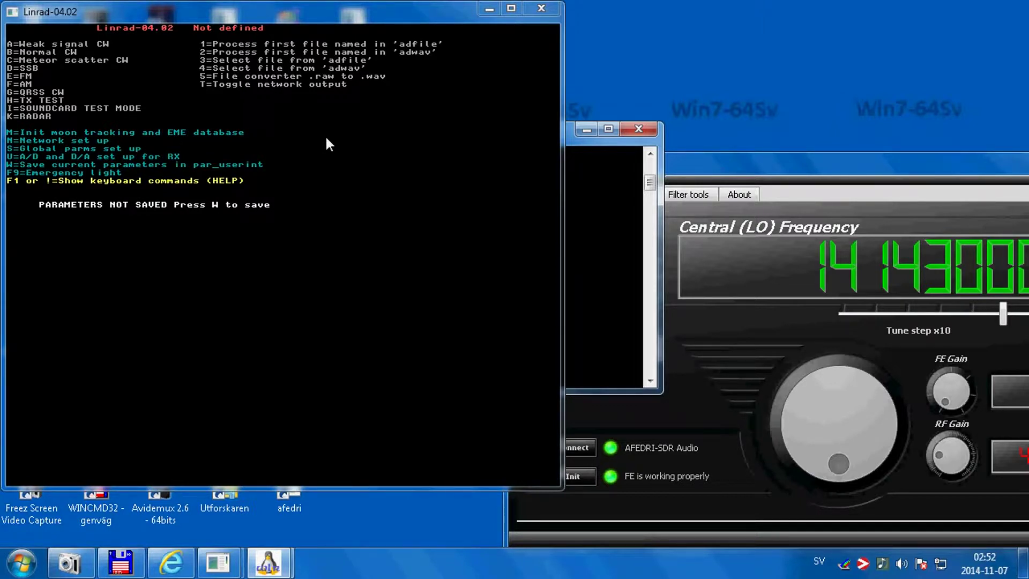
left_click(236, 14)
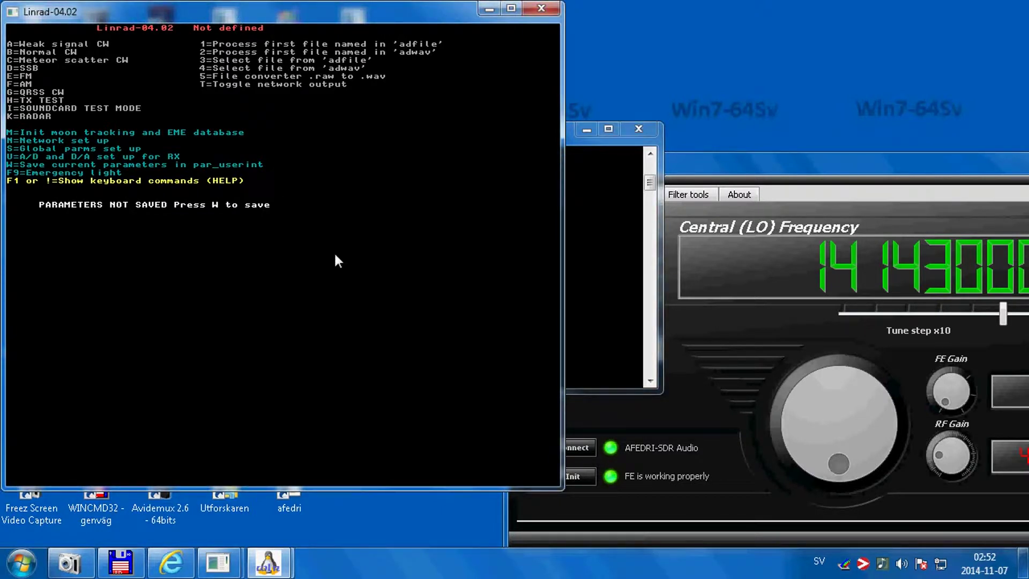
key("w")
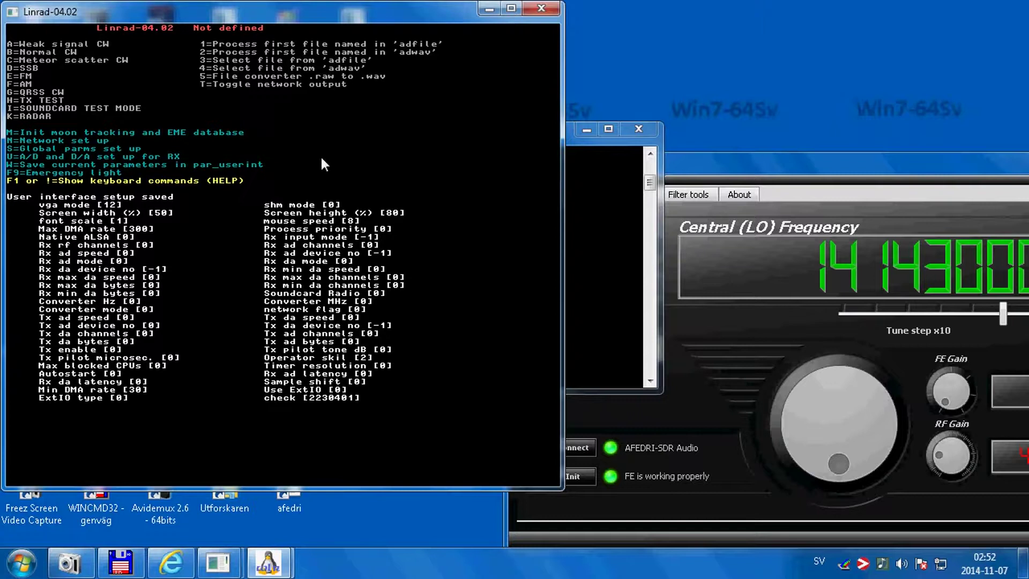
In the A/D and D/A setup for RX, choose soundcard input without Portaudio, using device 7, Linje (AFEDRI-SDR Audio)
key("u")
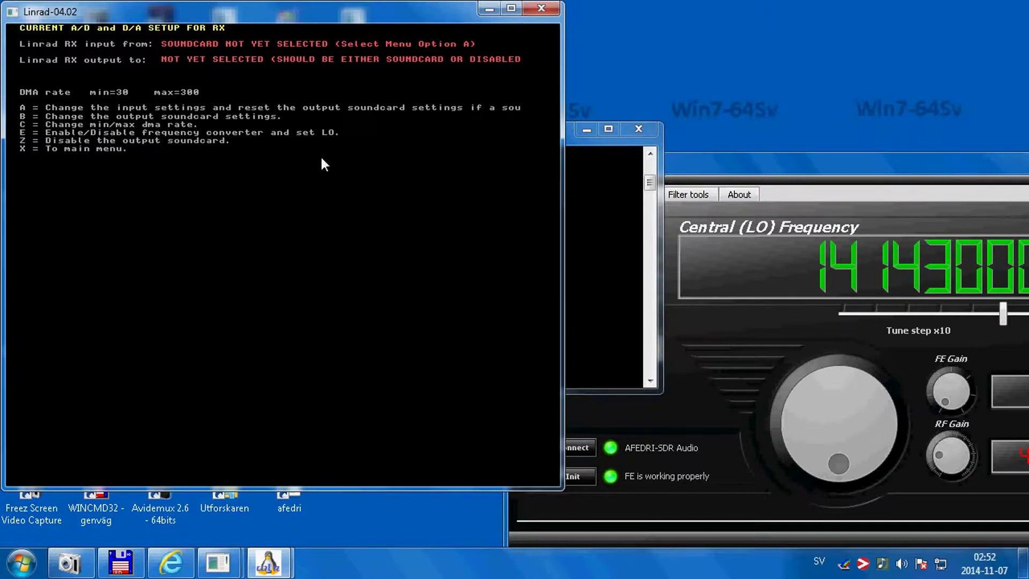
key("a")
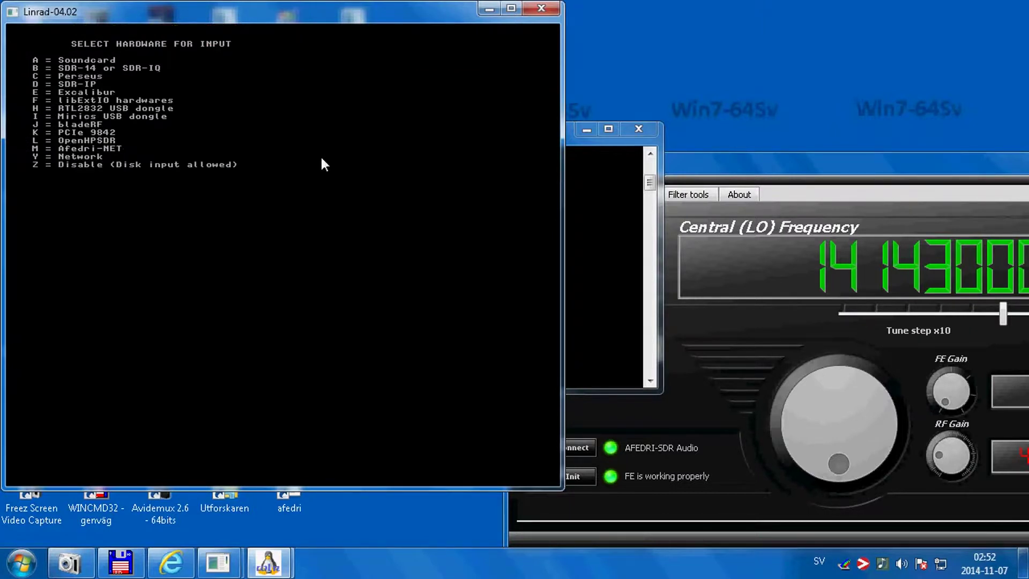
key("a")
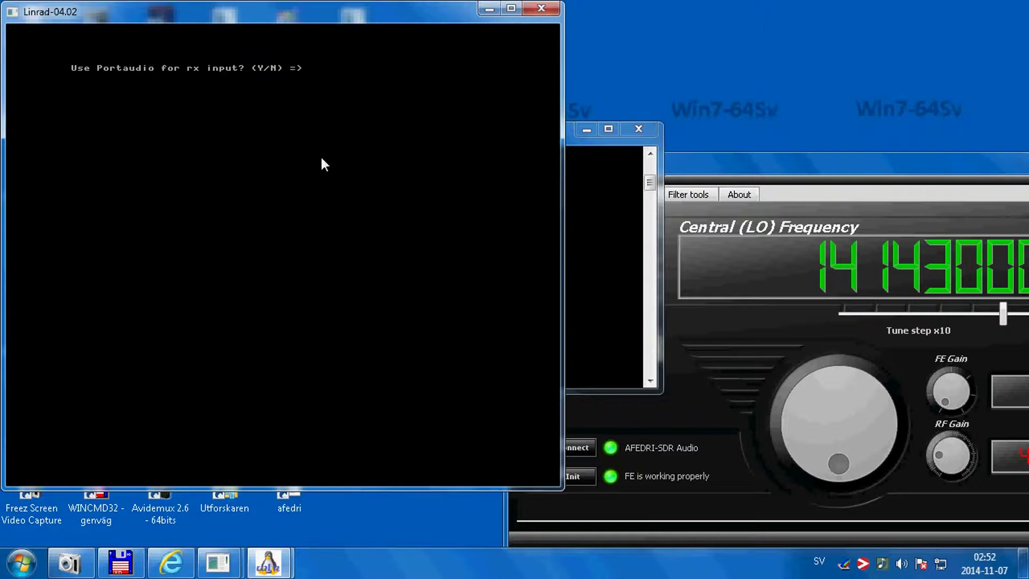
key("y")
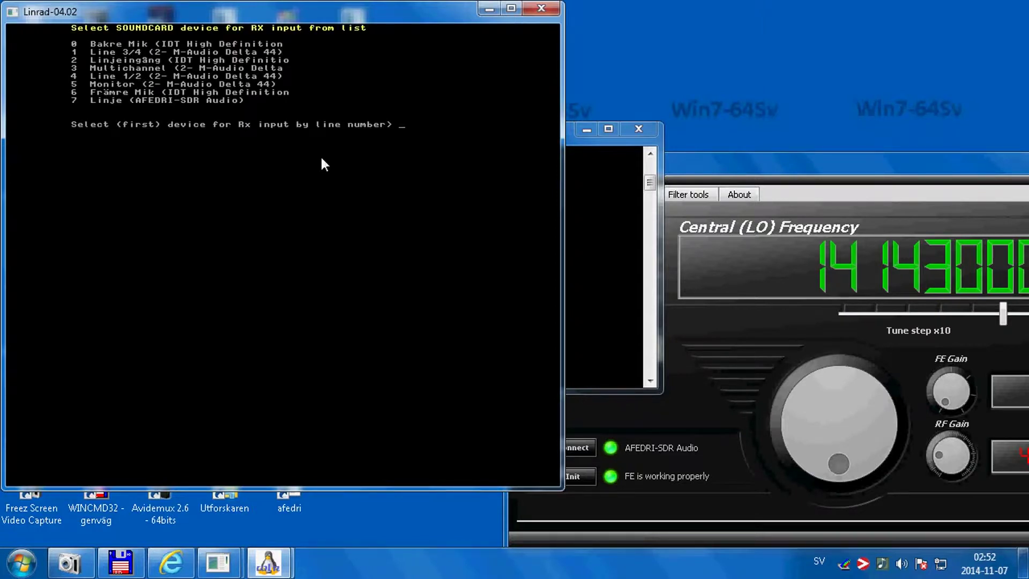
type("7")
key("Return")
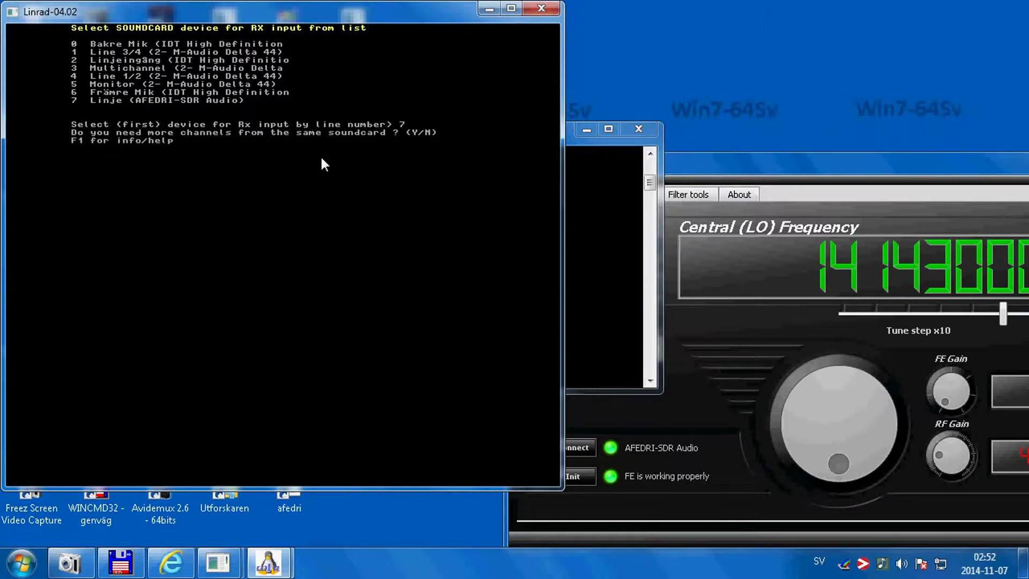
Decline extra soundcard channels and the extended format, and set the input sampling speed to 192000 Hz
key("n")
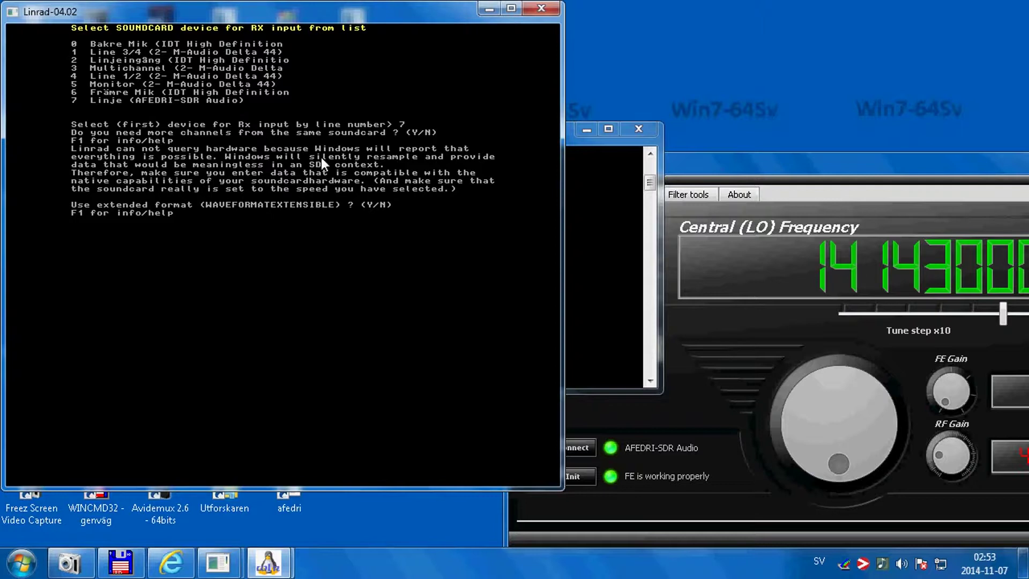
key("n")
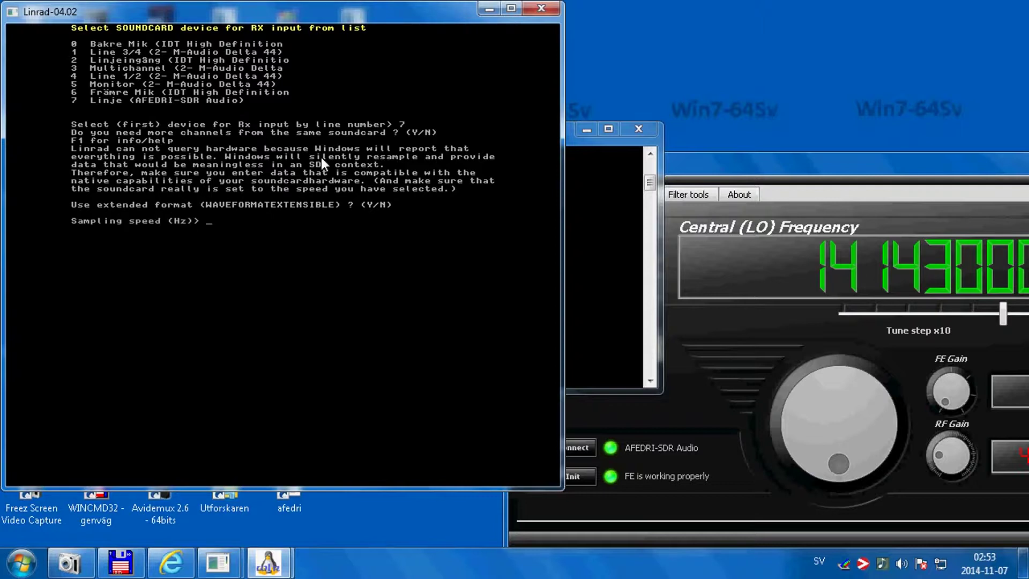
type("192000")
key("Return")
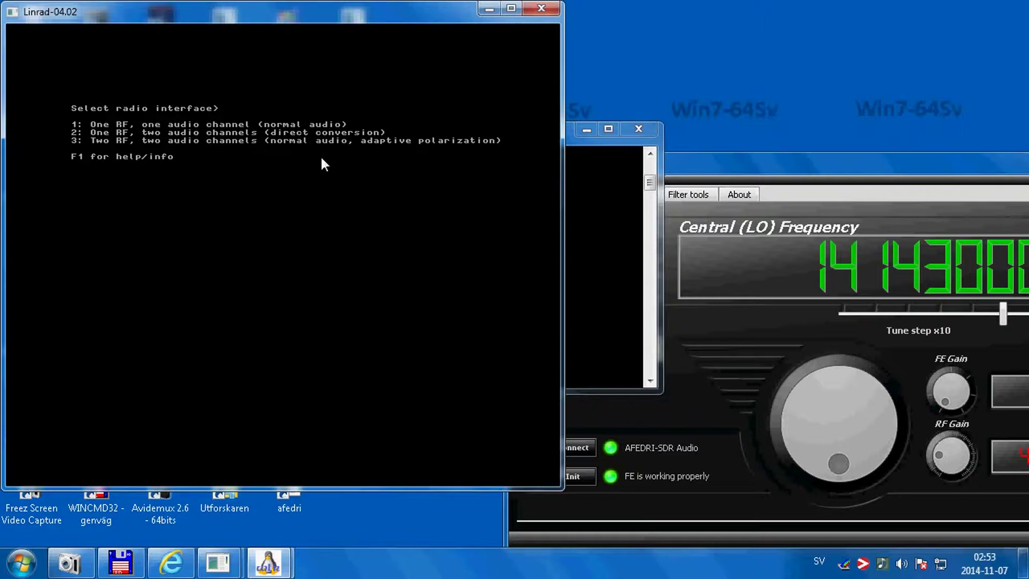
Select the one RF, two audio channels (direct conversion) interface with an I/Q time shift of 0 and Undef as receiver hardware
key("2")
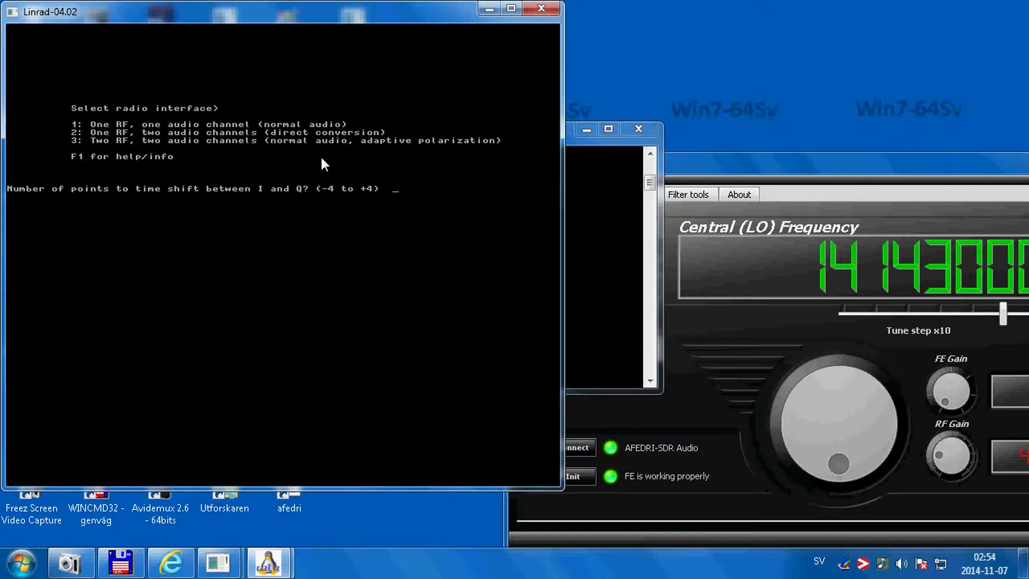
type("0")
key("Return")
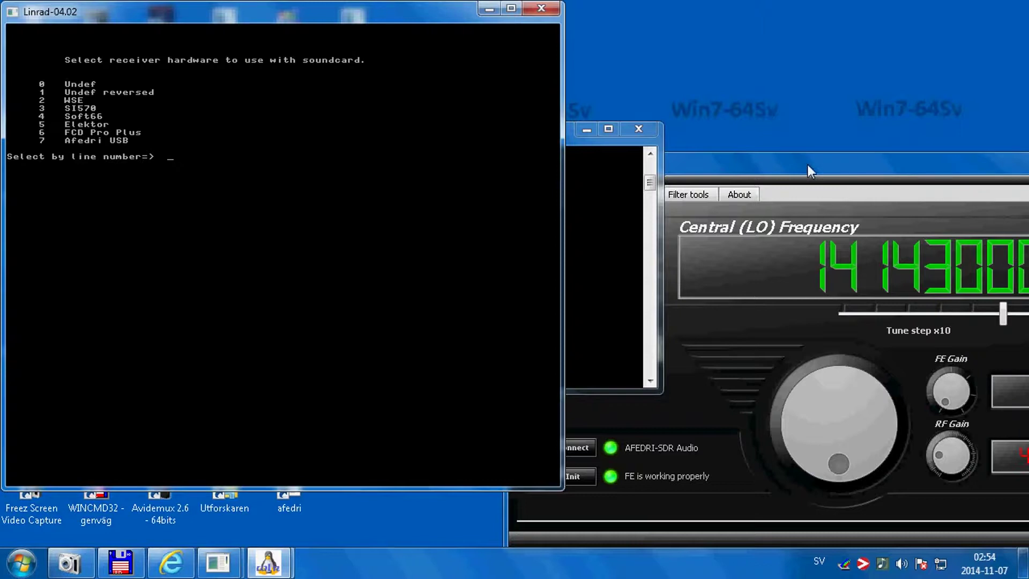
left_click(790, 158)
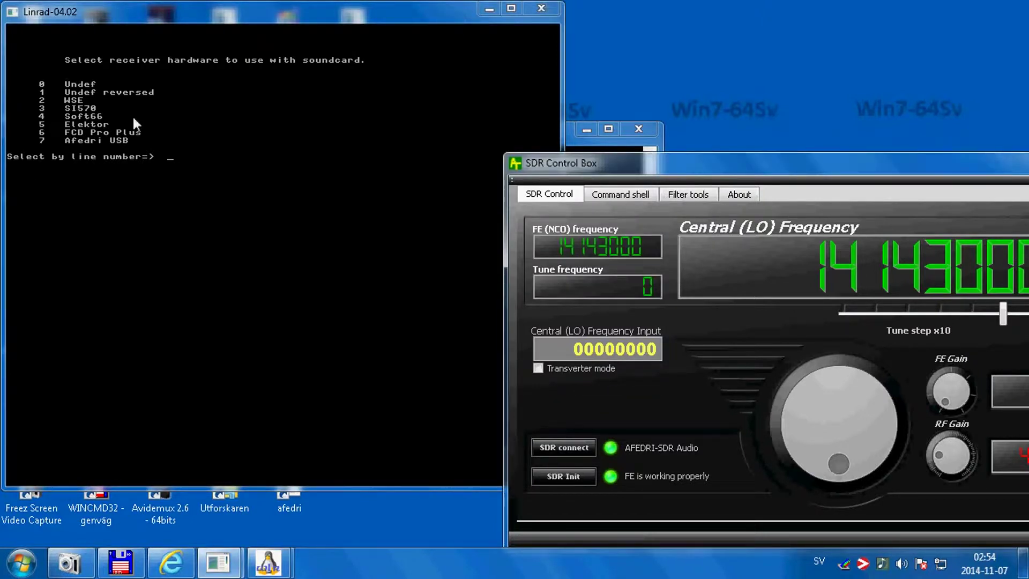
left_click(223, 136)
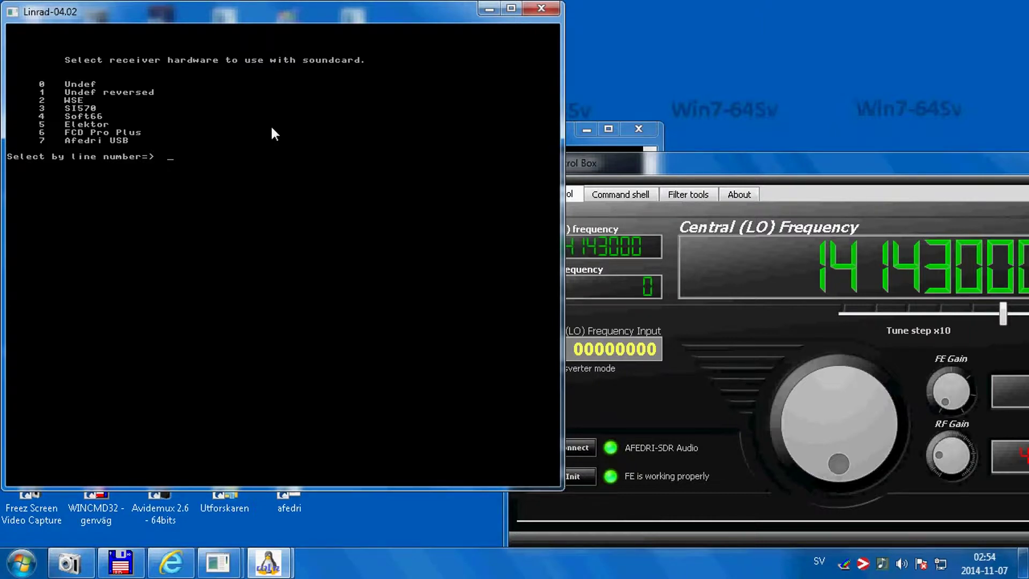
type("0")
key("Return")
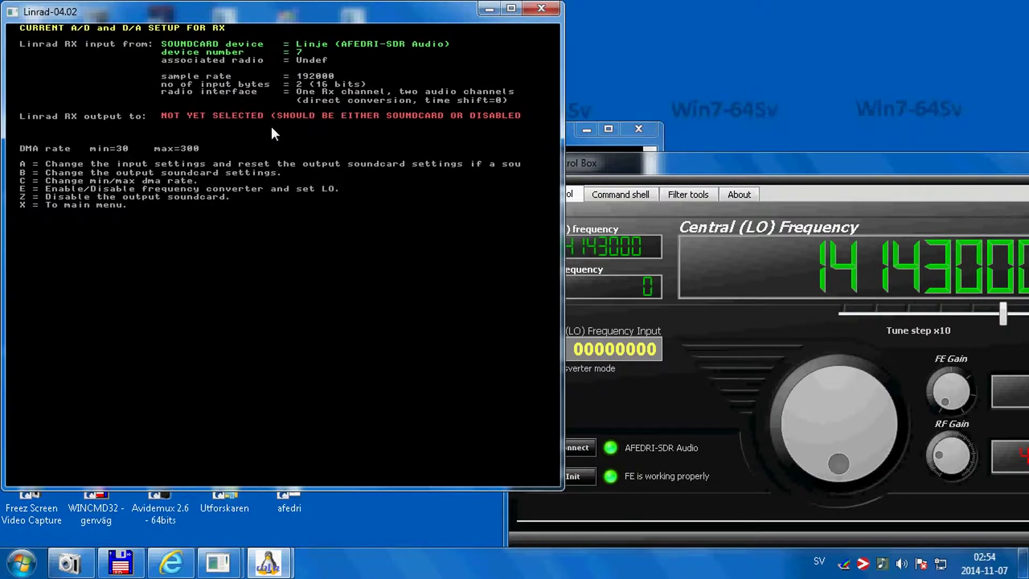
Set the RX output to device 0, Speakers / HP, without Portaudio, and save the parameters from the main menu
key("b")
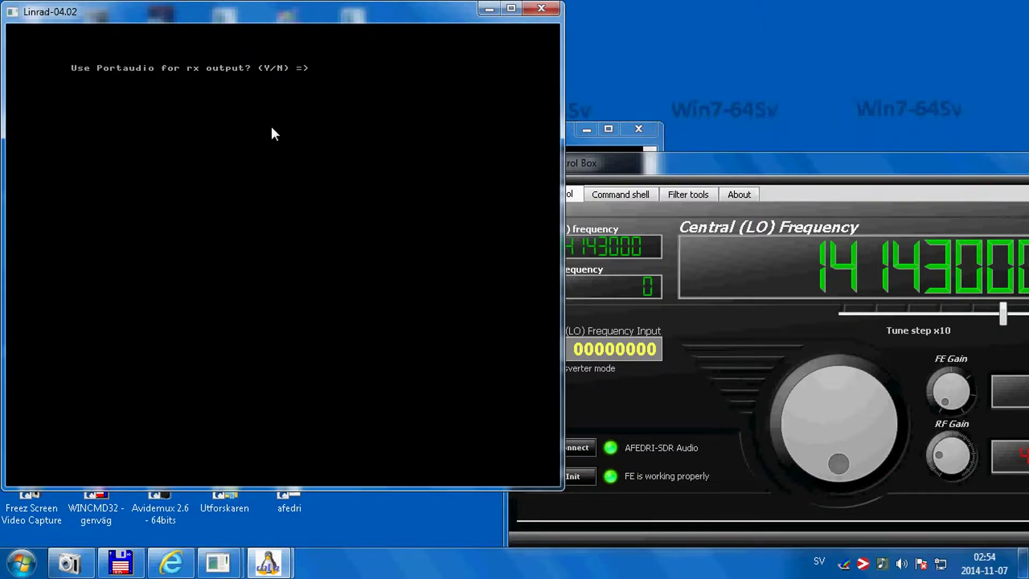
key("y")
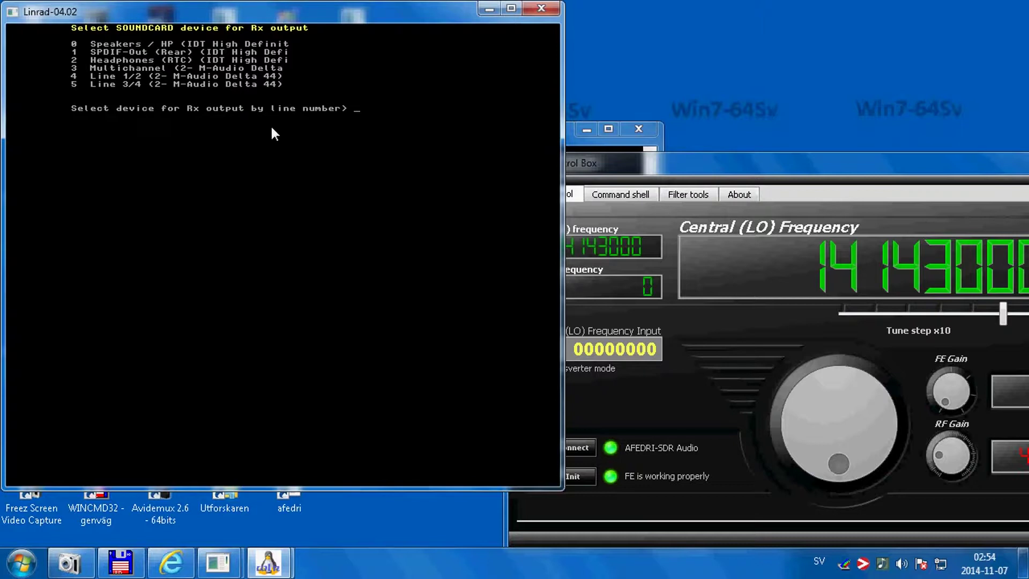
type("0")
key("Return")
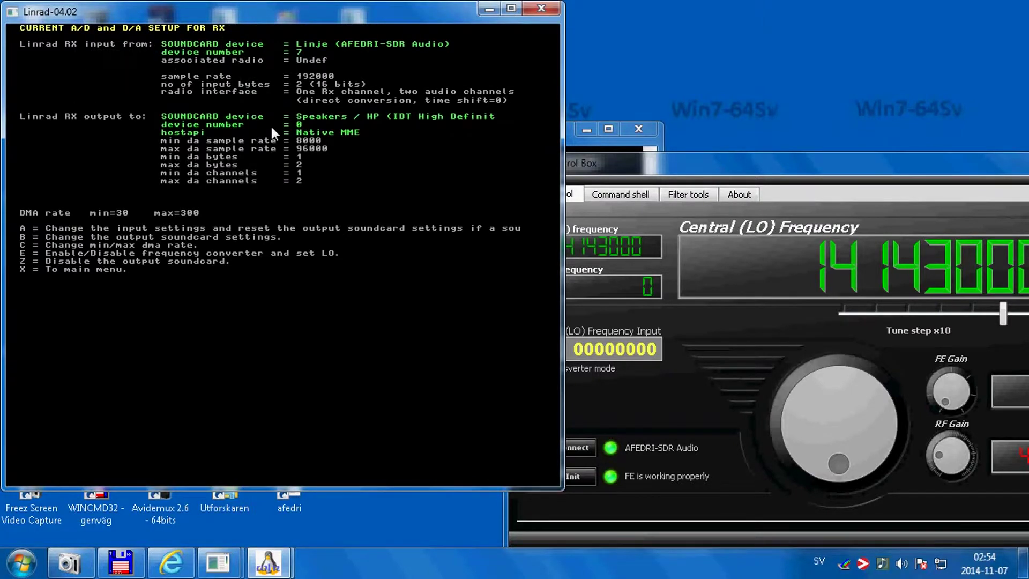
key("x")
key("Return")
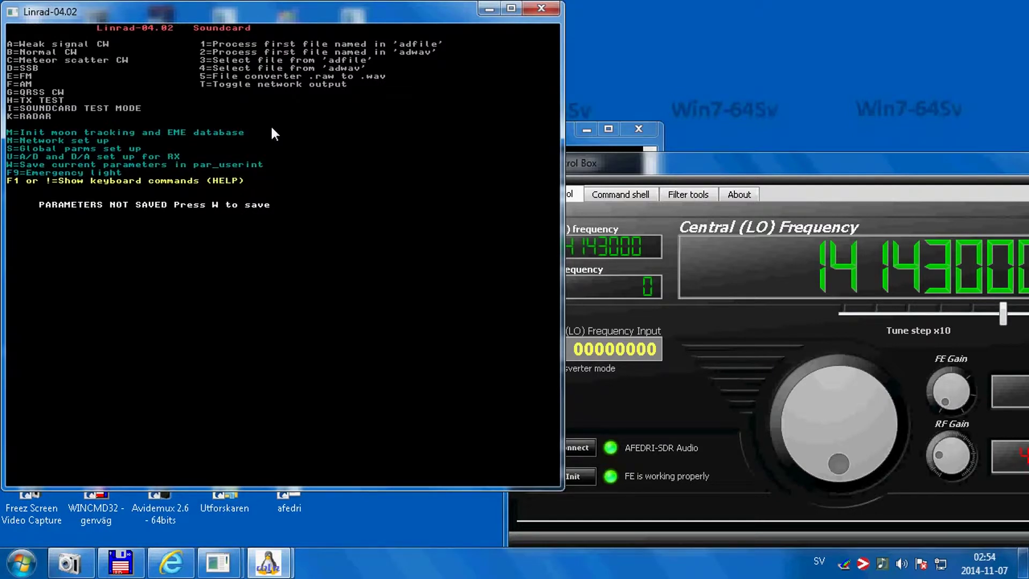
key("w")
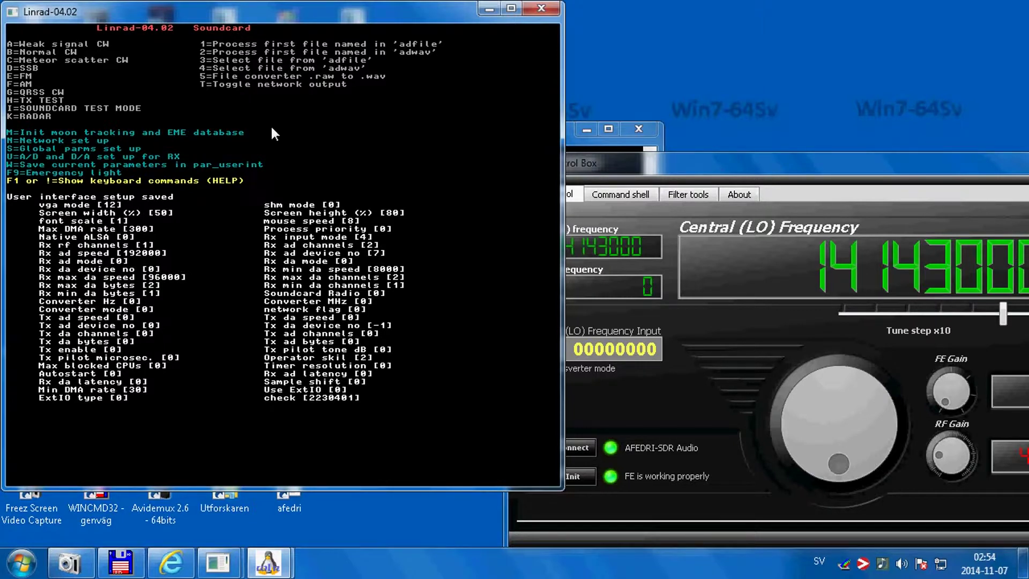
Start SSB reception, accepting the default values in the parameter selection screens
key("d")
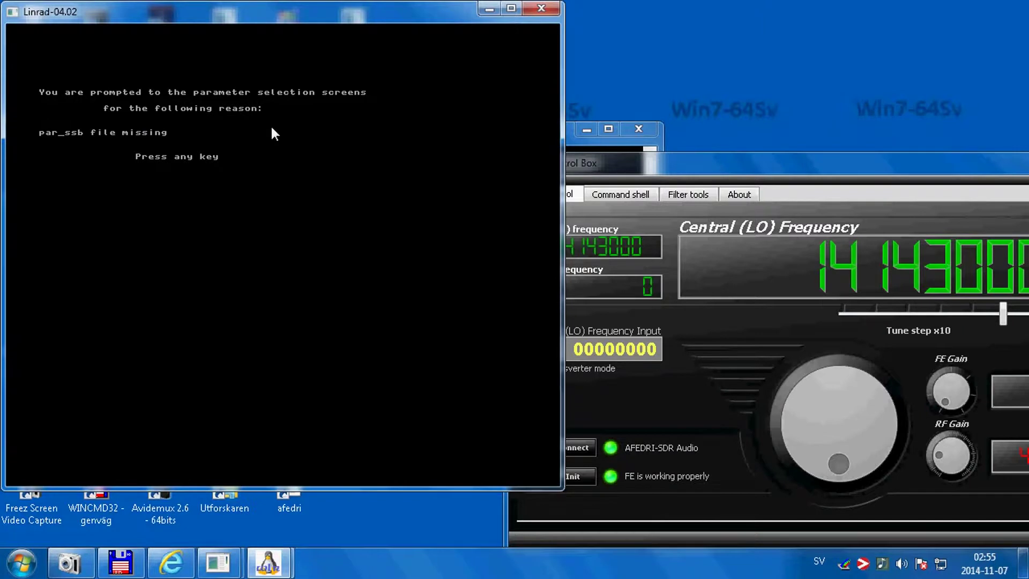
key("space")
left_click(271, 130)
left_click(272, 130)
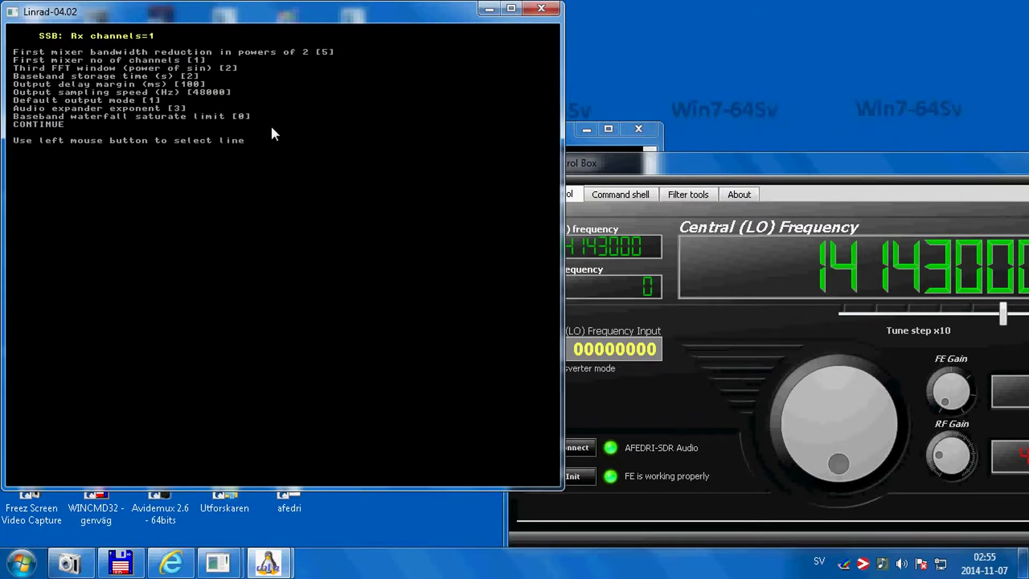
left_click(271, 129)
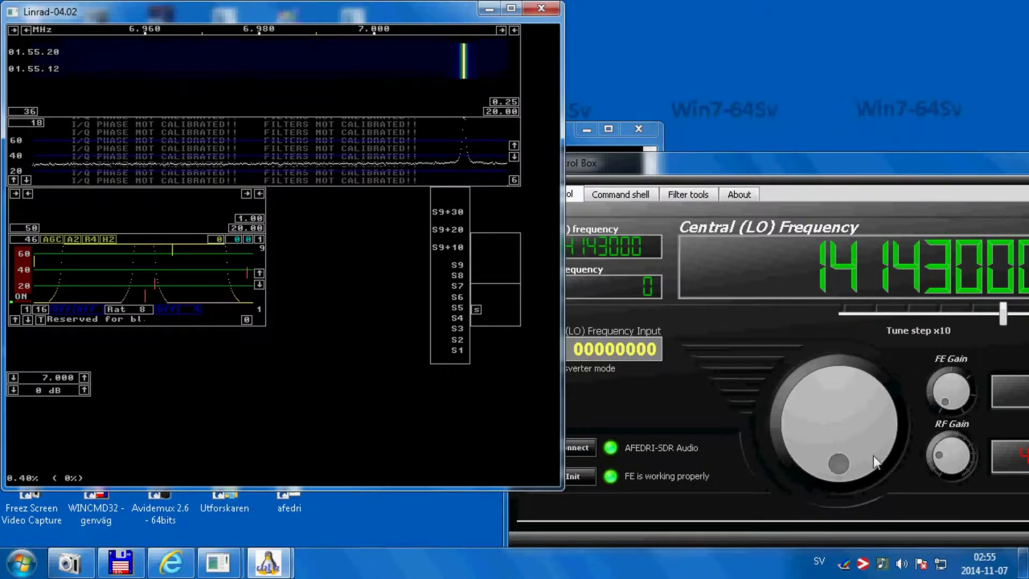
Turn the tuning dial in the SDR Control Box, and set the central LO frequency to 14150000
left_click_drag(840, 458, 778, 394)
left_click(596, 342)
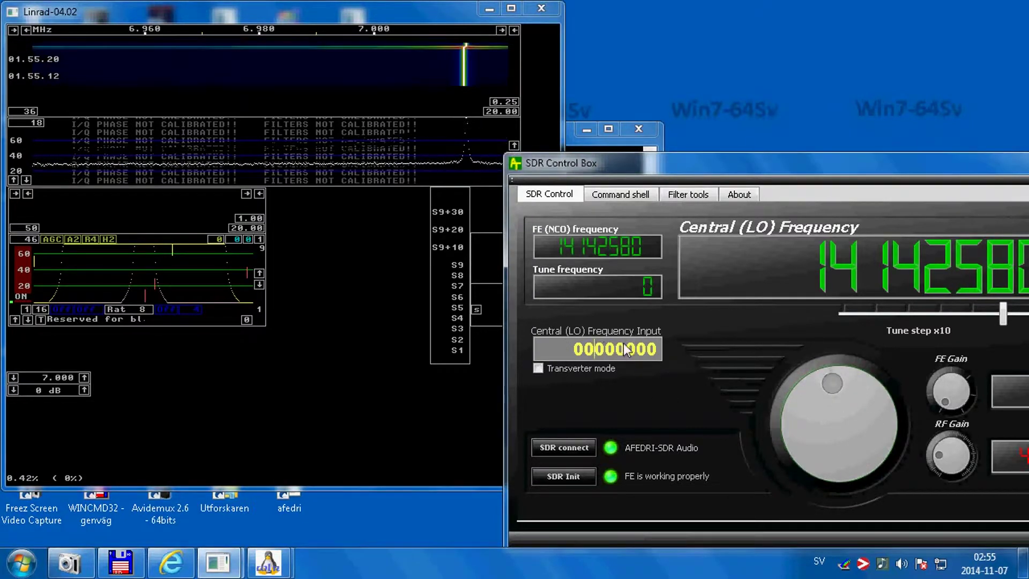
key("Delete")
key("Delete")
key("Delete")
key("Delete")
key("Delete")
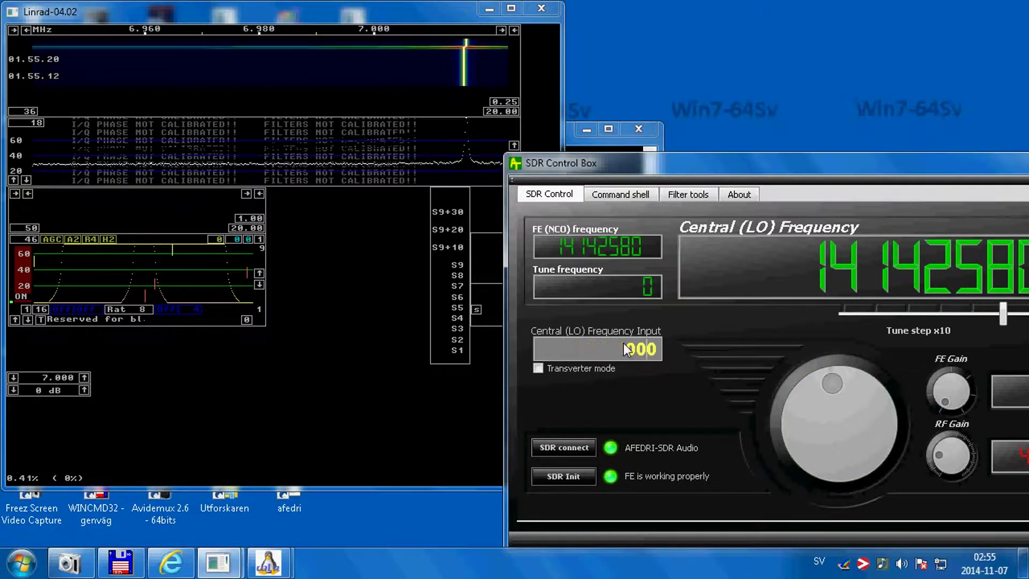
type("14")
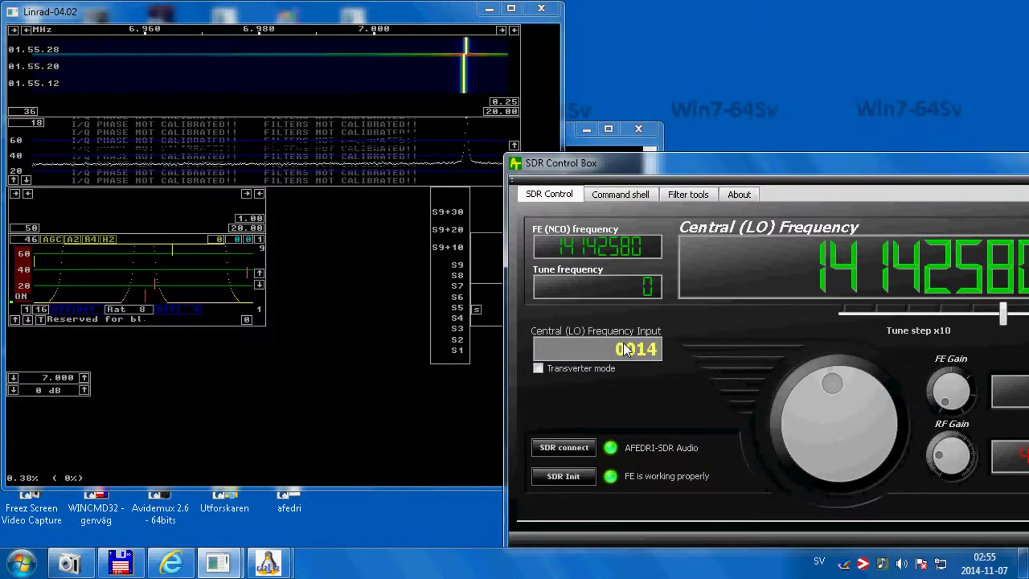
type("15")
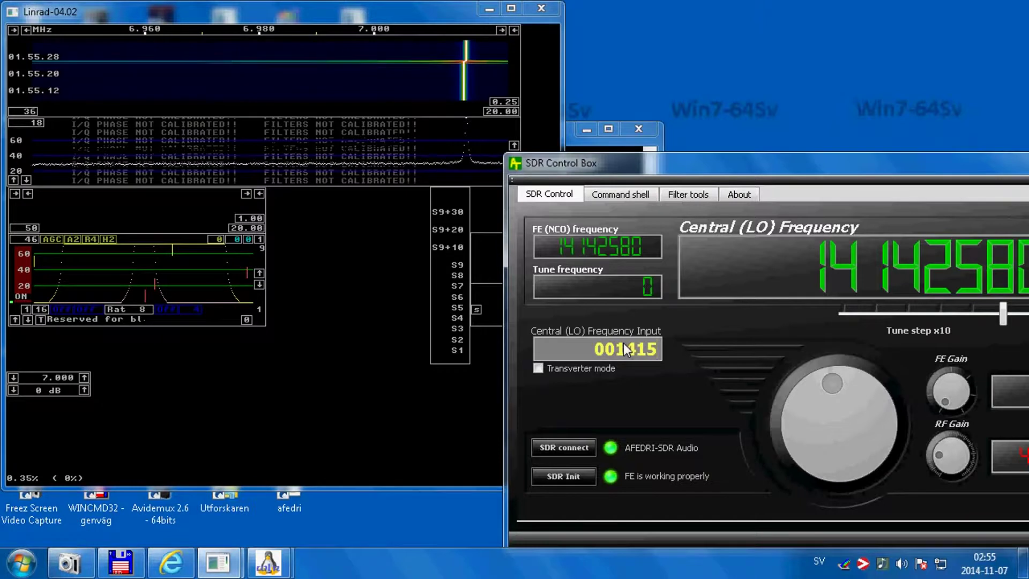
type("0000")
key("Return")
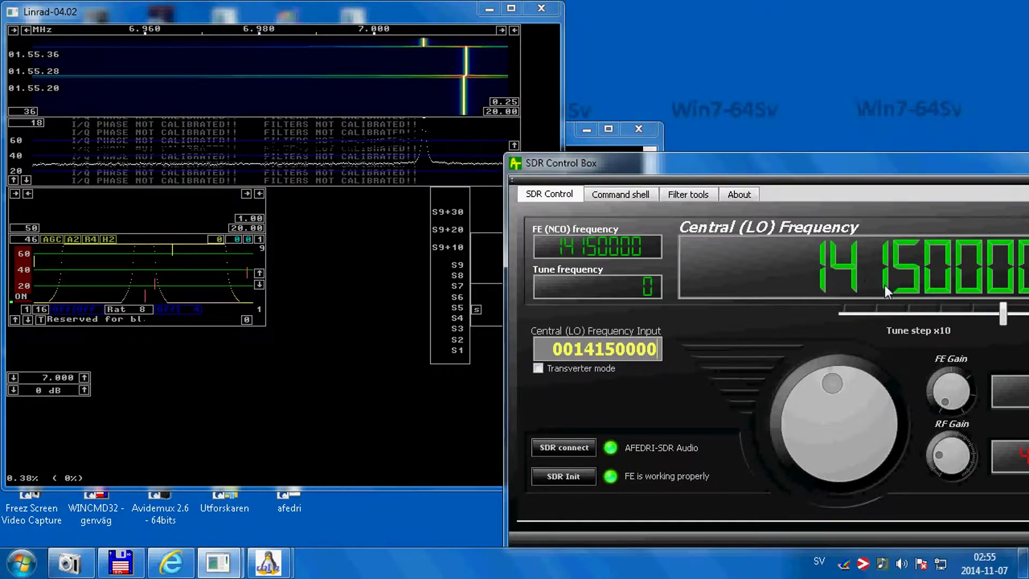
Set Linrad's centre frequency to 14.150 MHz and tune the receiver to the signal peak in the wide spectrum
left_click(57, 378)
type("1")
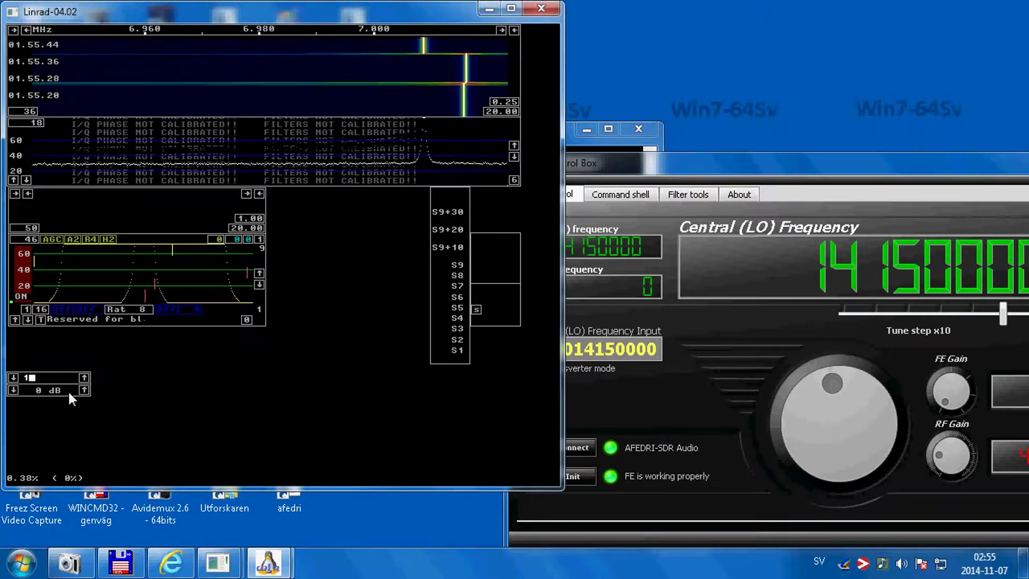
type("4.1")
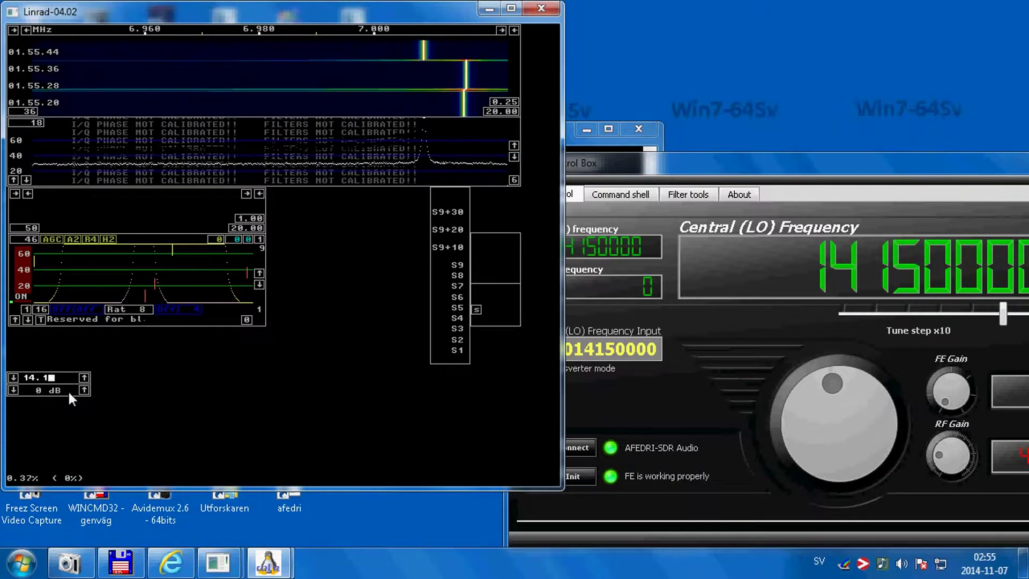
type("50")
key("Return")
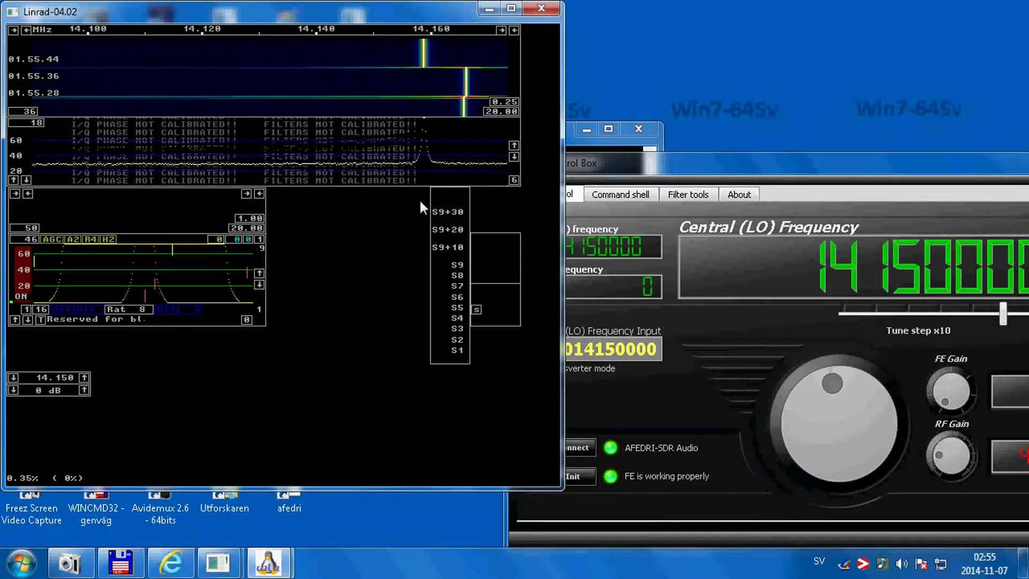
left_click(425, 138)
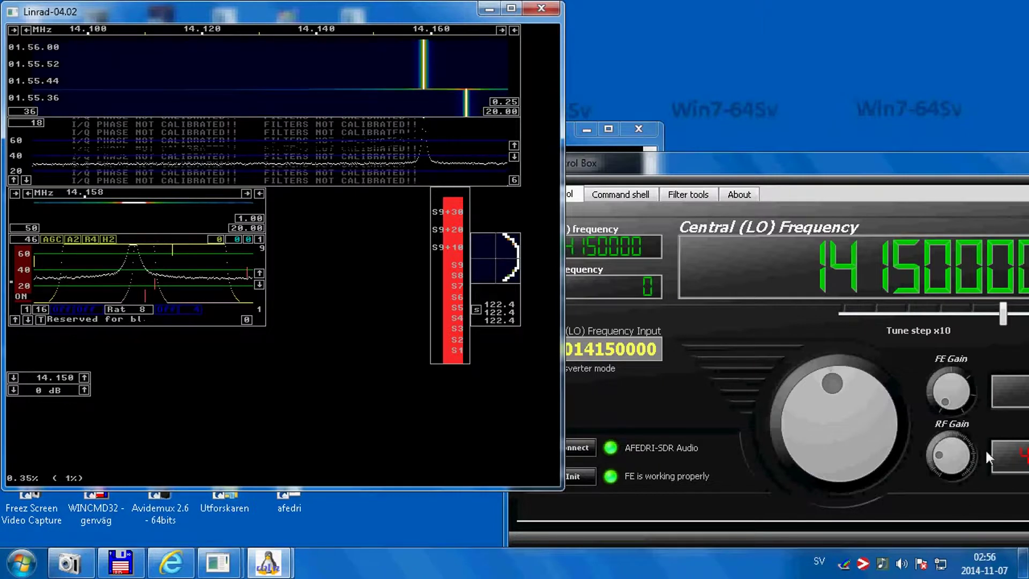
Turn the SDR Control Box tuning dial to an LO frequency of 14148250, and set the RF gain to 34.18 dB
left_click(831, 382)
left_click_drag(831, 380, 906, 391)
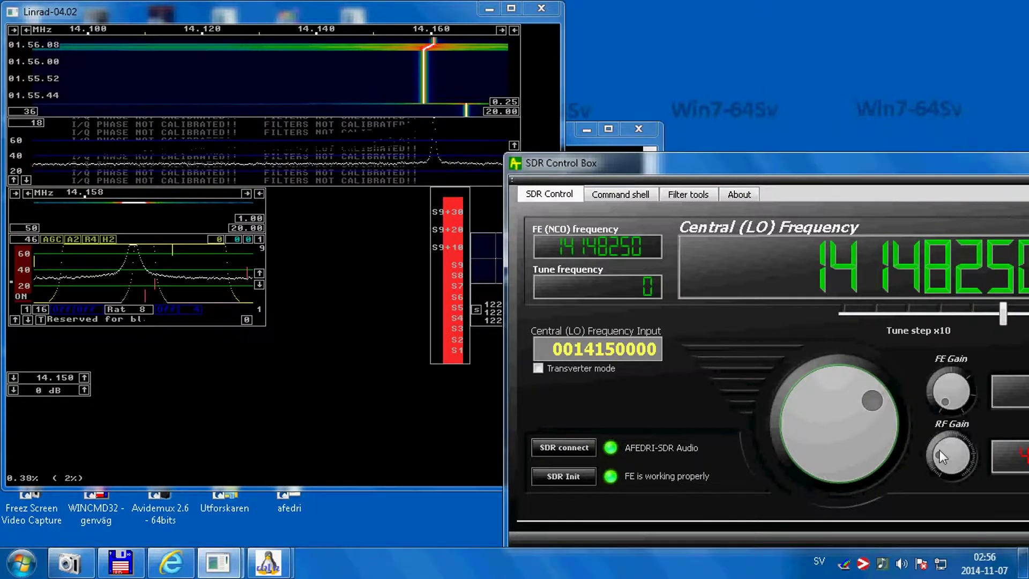
scroll(937, 450, "up", 2)
left_click_drag(937, 451, 979, 455)
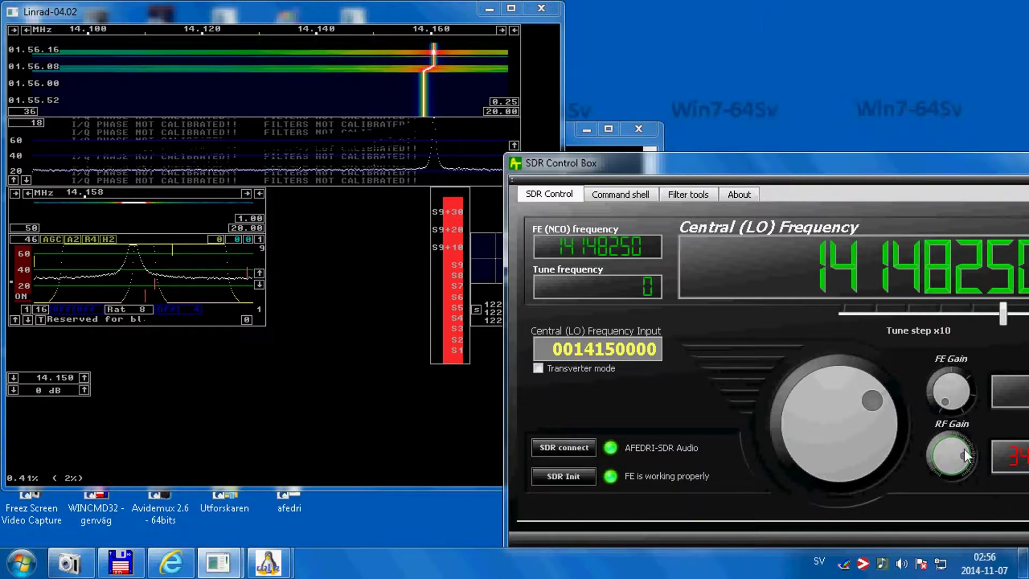
With the SDR Control Box moved fully on screen, raise the RF gain to 43.98 dB and show Linrad's A/D amplitude margins
left_click_drag(959, 162, 837, 180)
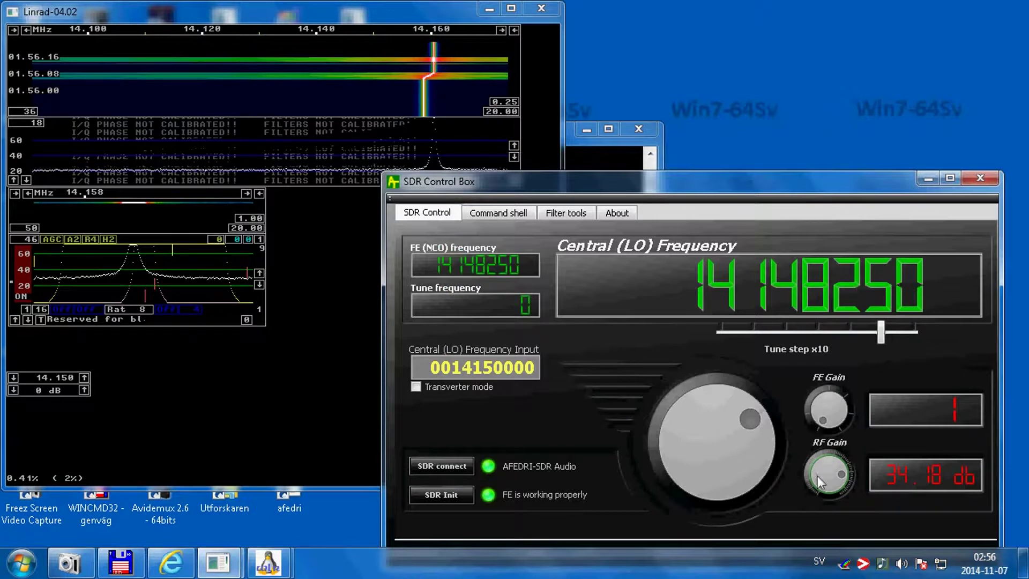
left_click_drag(841, 473, 838, 491)
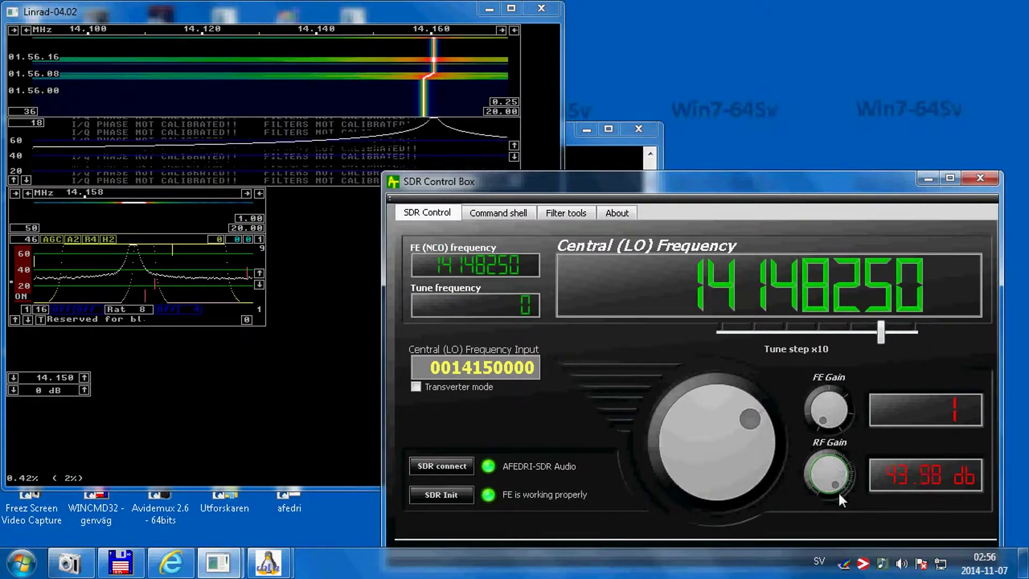
left_click(103, 423)
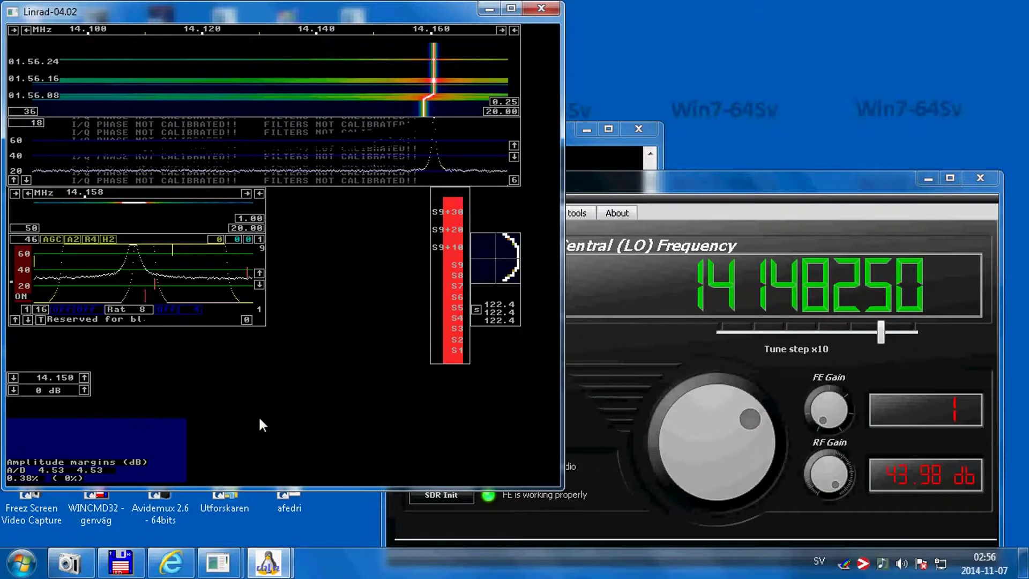
Lower the RF gain to 11.43 dB and then to -4.45 dB, checking the A/D amplitude margins in Linrad after each change
left_click_drag(840, 484, 798, 457)
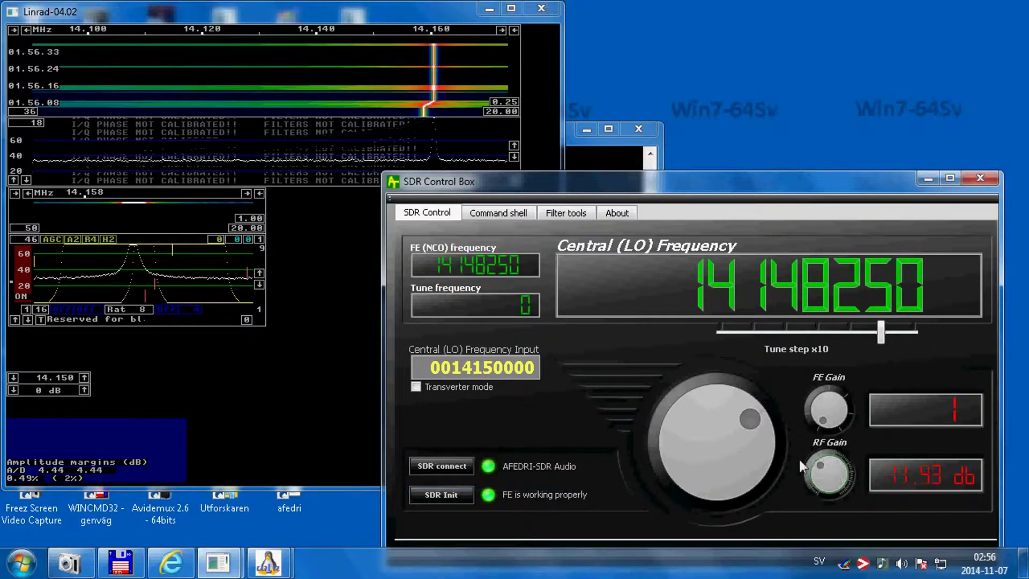
left_click(242, 399)
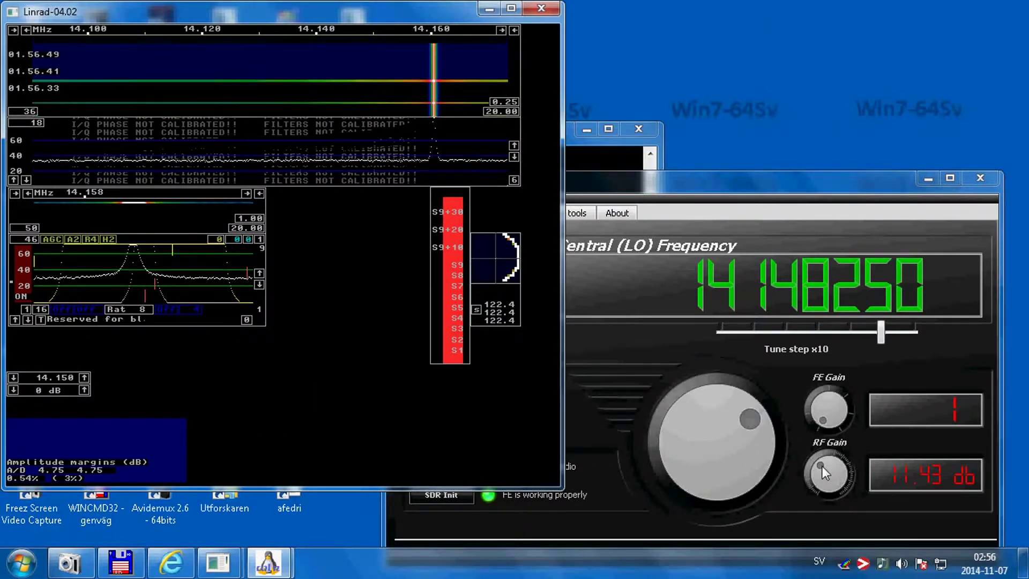
left_click_drag(821, 466, 818, 486)
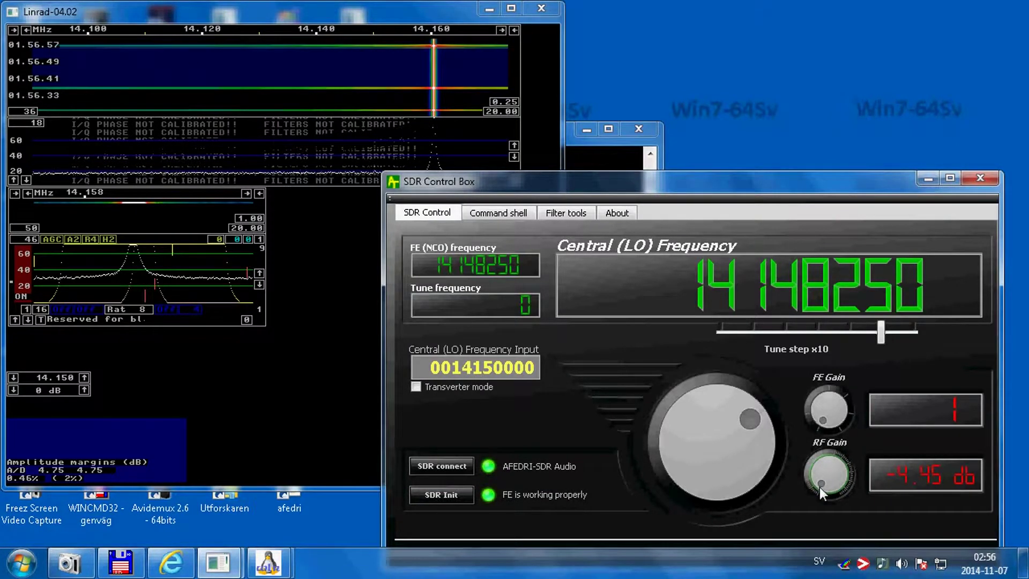
left_click(263, 349)
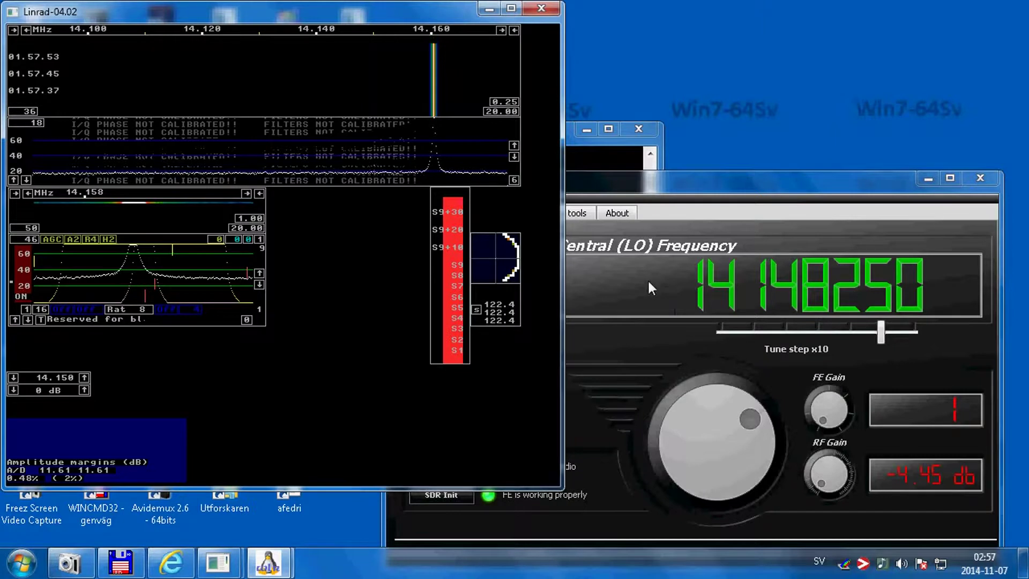
left_click(786, 180)
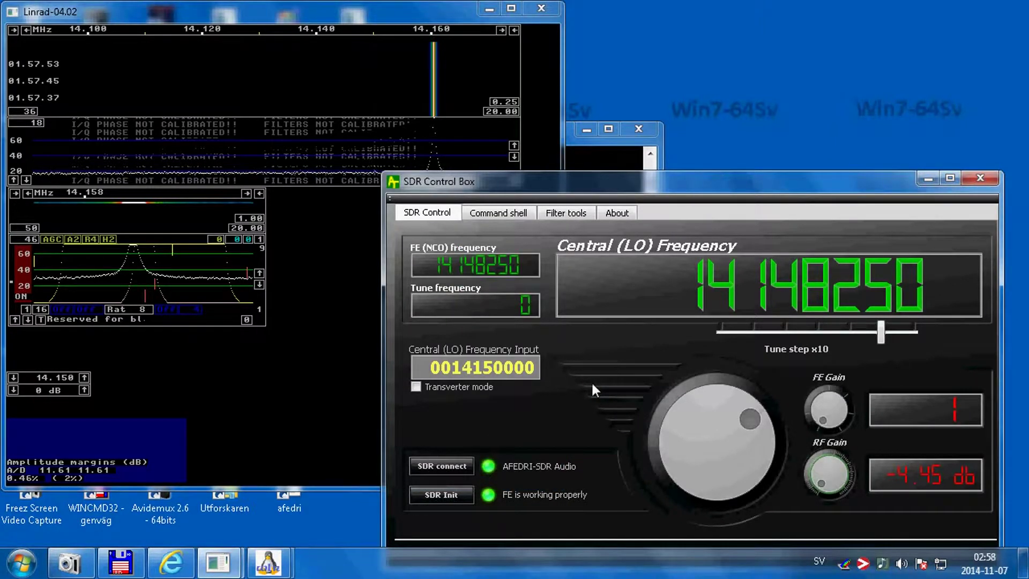
left_click(331, 294)
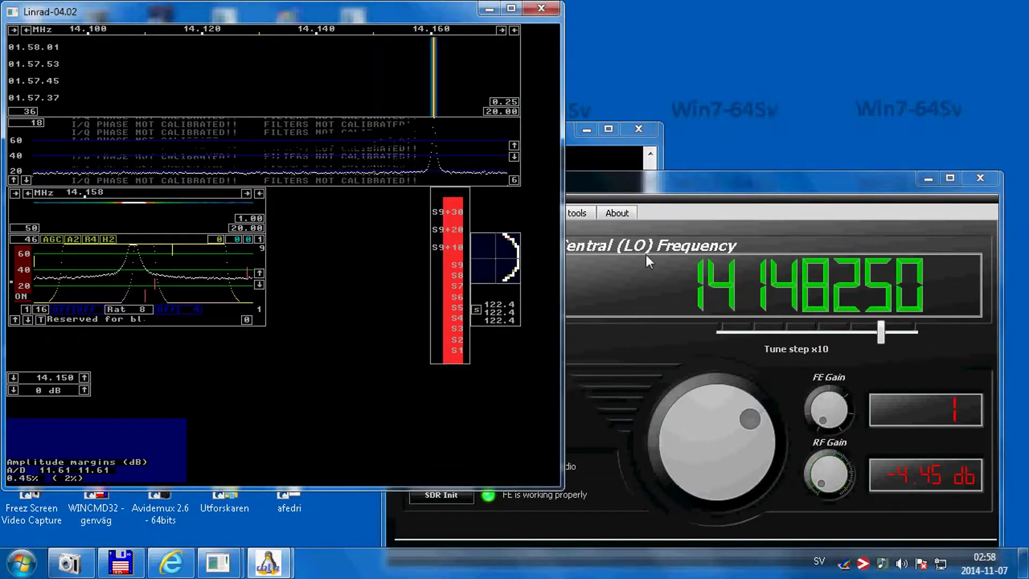
Close the SDR Control Box and Linrad, and start Linrad-04.02 again from the desktop
left_click(980, 178)
left_click(541, 9)
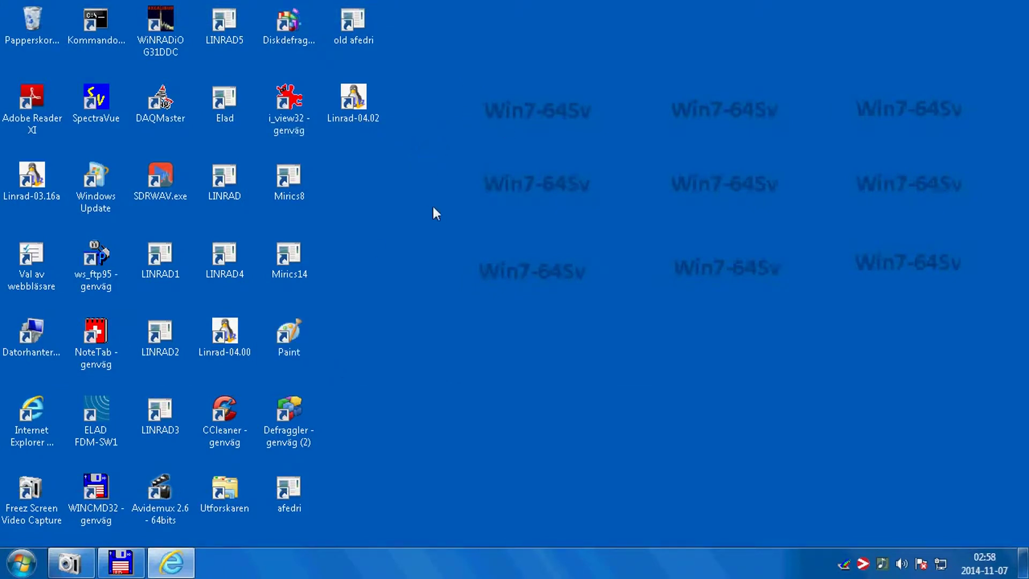
double_click(353, 98)
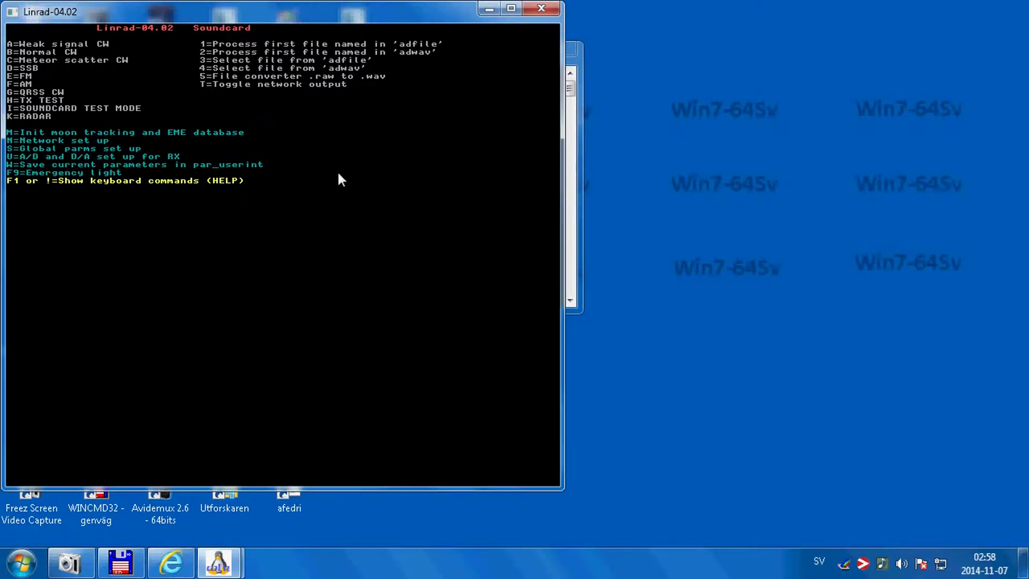
In the RX A/D and D/A setup, choose a soundcard input without Portaudio and select device 7, Linje (AFEDRI-SDR Audio)
key("u")
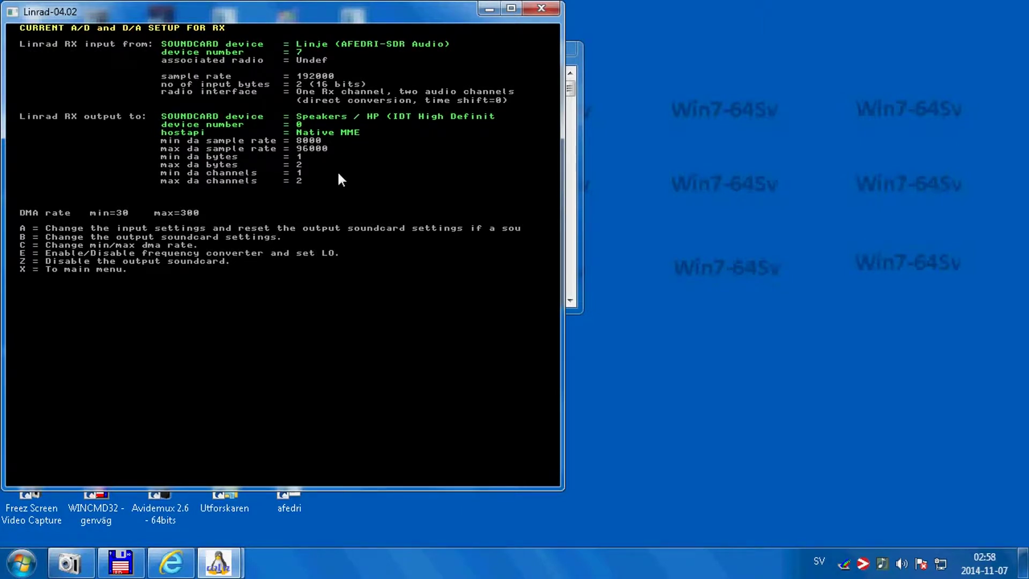
key("a")
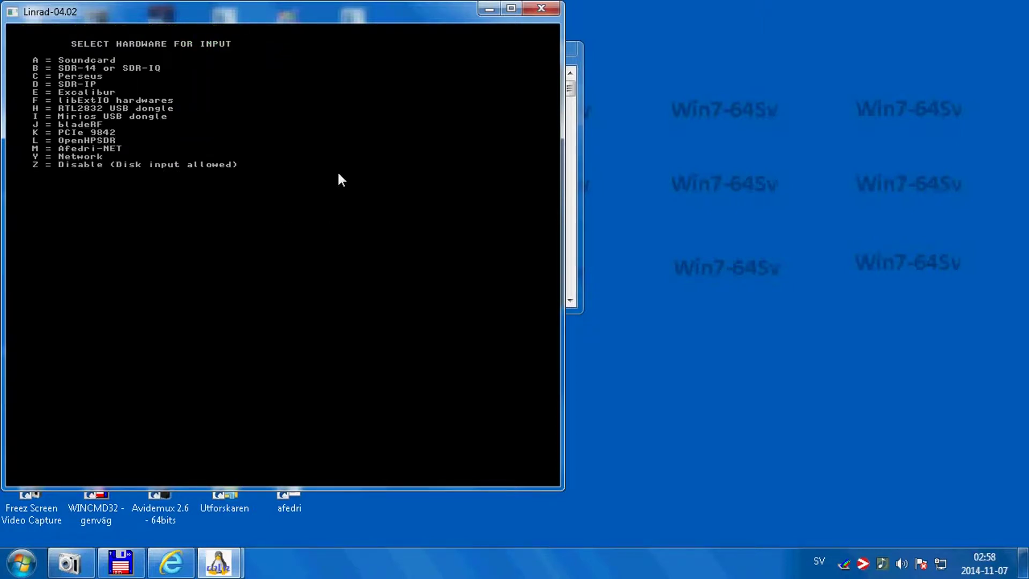
key("a")
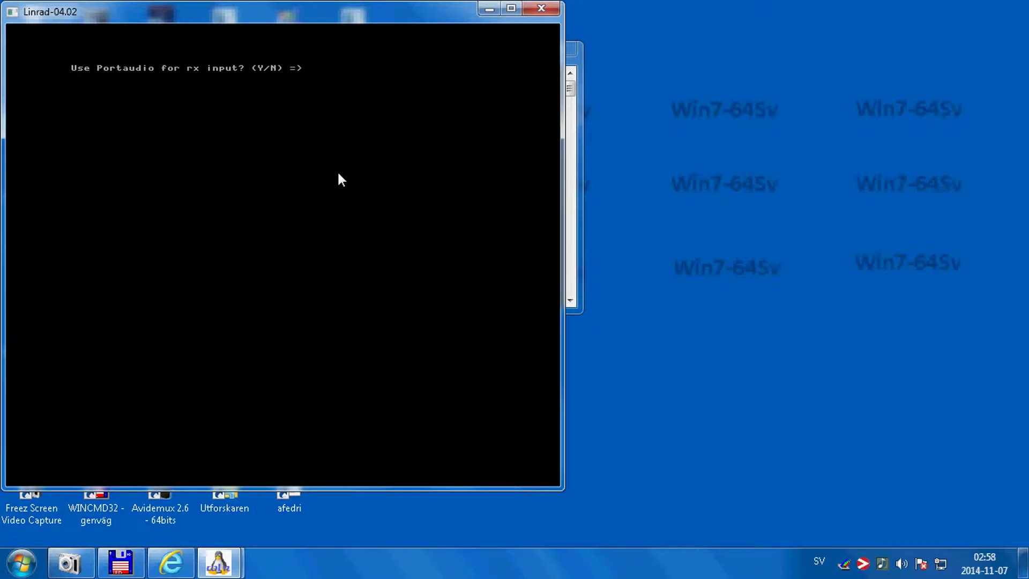
key("y")
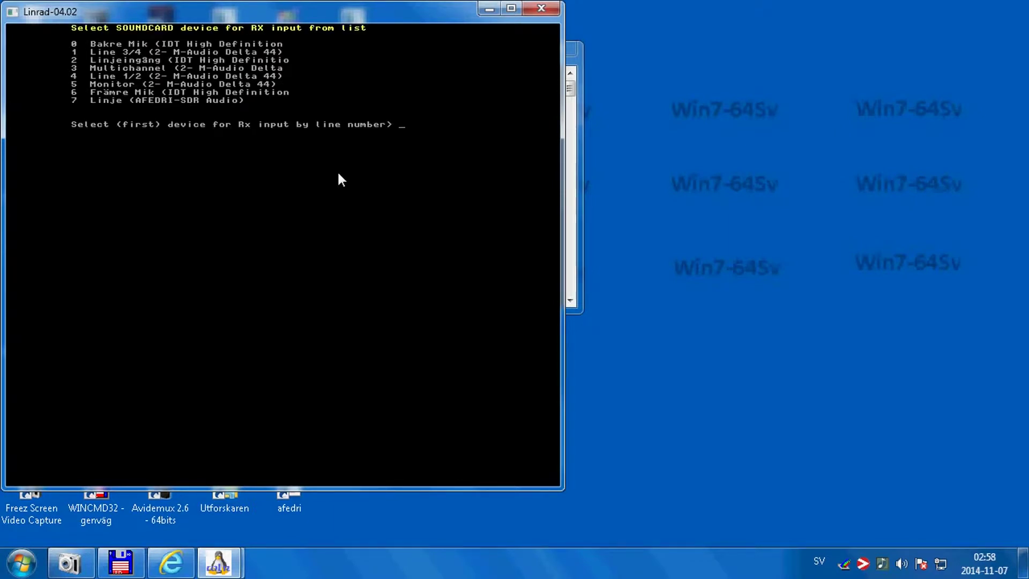
type("7")
key("Return")
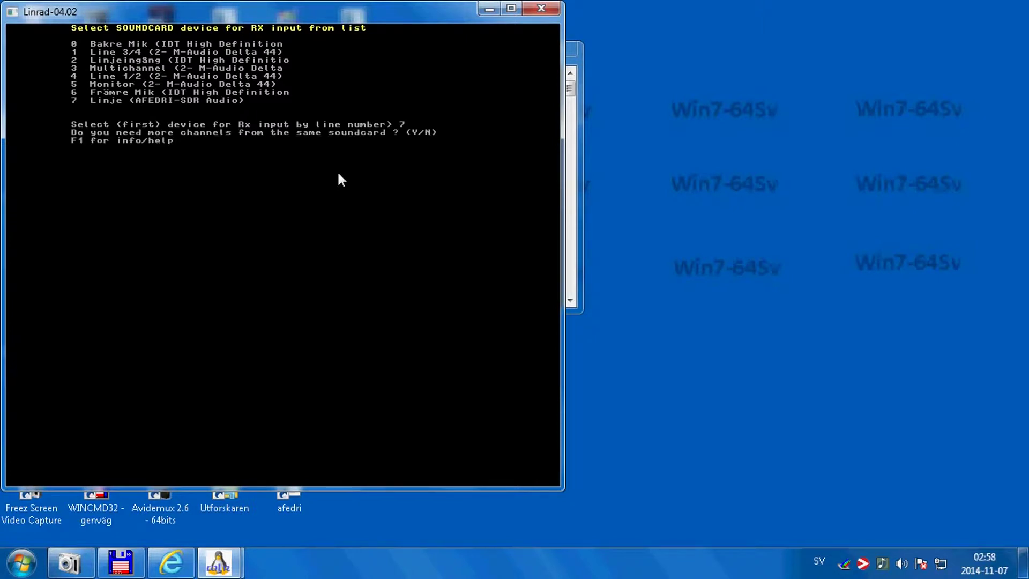
Decline additional channels and the extended format, and set the sampling speed to 192000 Hz
key("n")
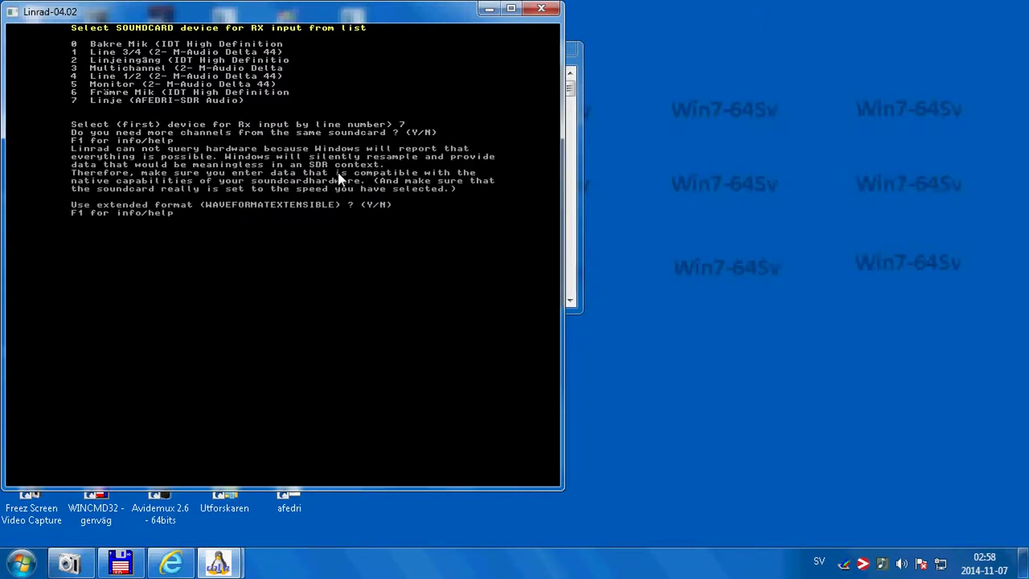
key("n")
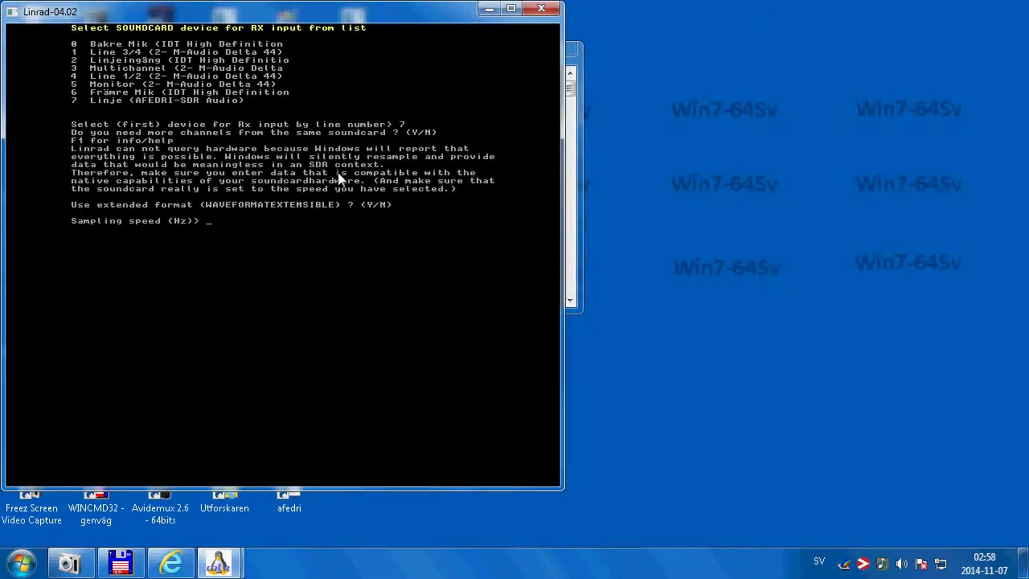
type("192000")
key("Return")
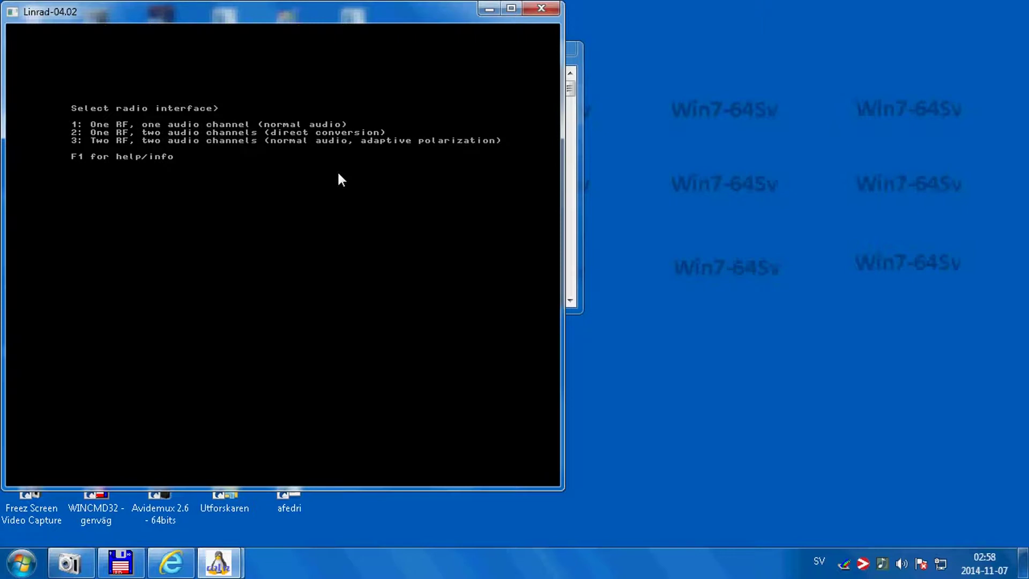
Select one RF, two audio channels with time shift 0 and Afedri USB as receiver hardware, and open the radio hardware parameters
key("2")
type("0")
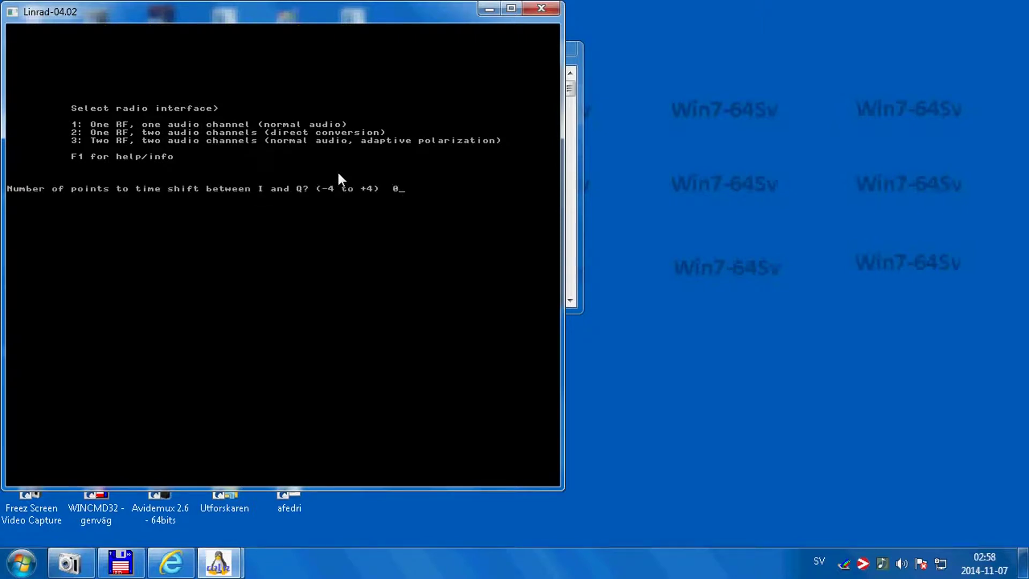
key("Return")
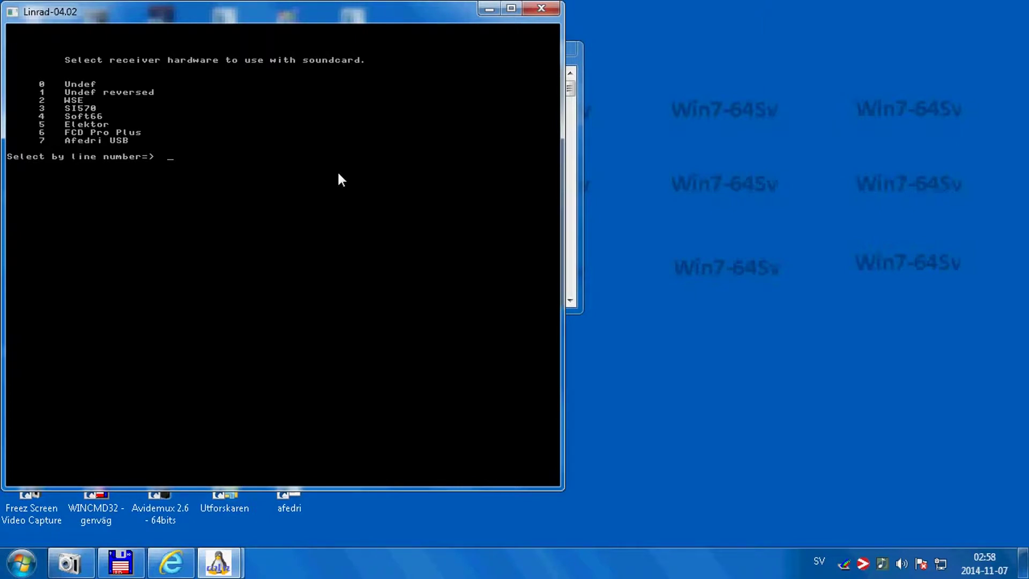
type("7")
key("Return")
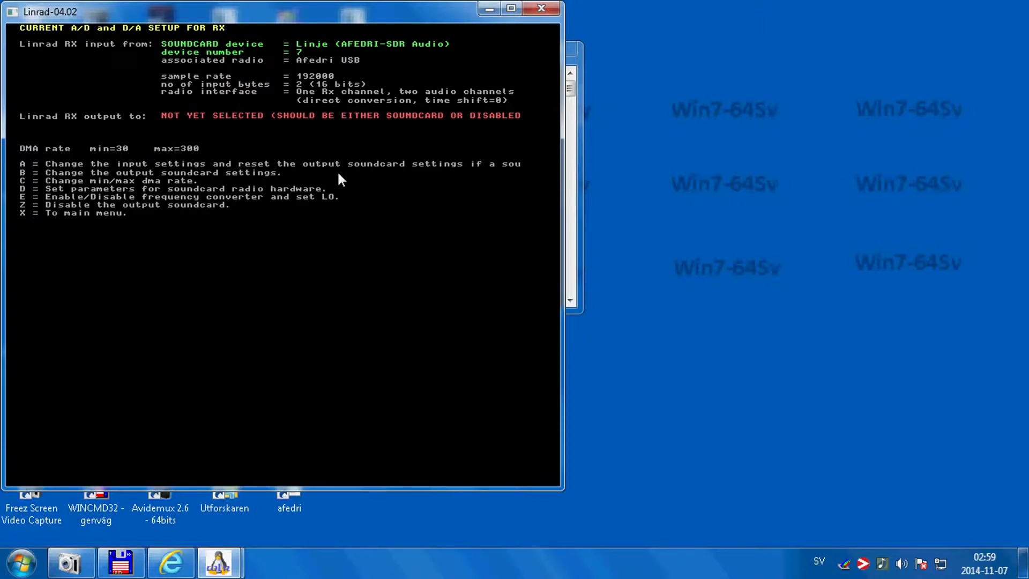
key("d")
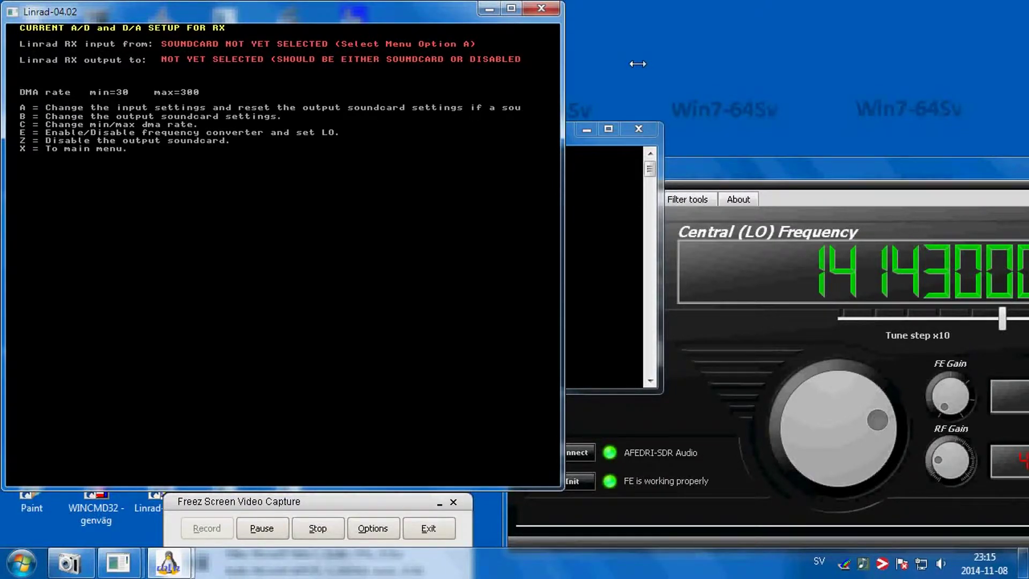
Set the RX input to soundcard device 7, Linje (2- AFEDRI-SDR Audio), without Portaudio, and decline more channels and the extended format
key("a")
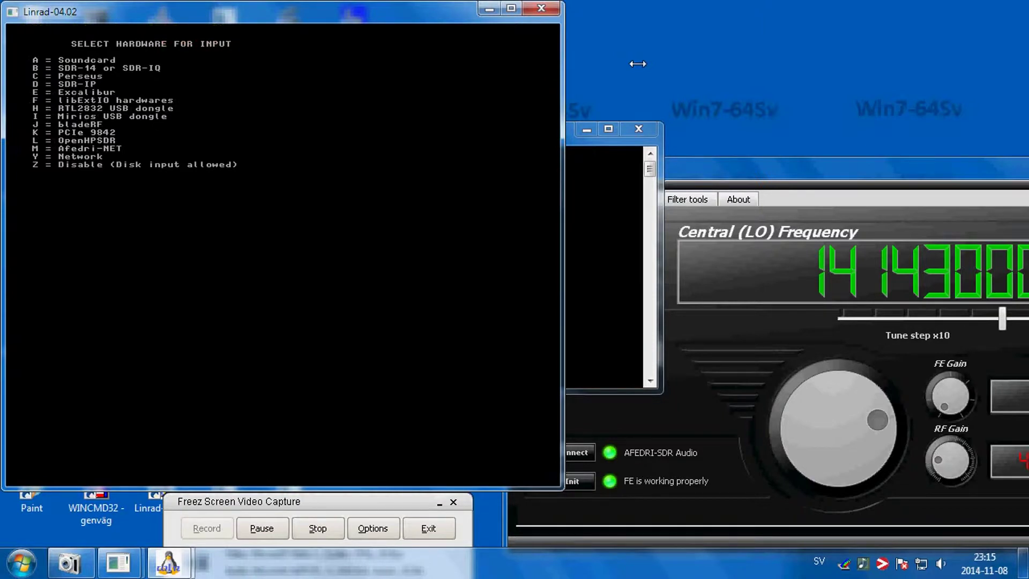
key("a")
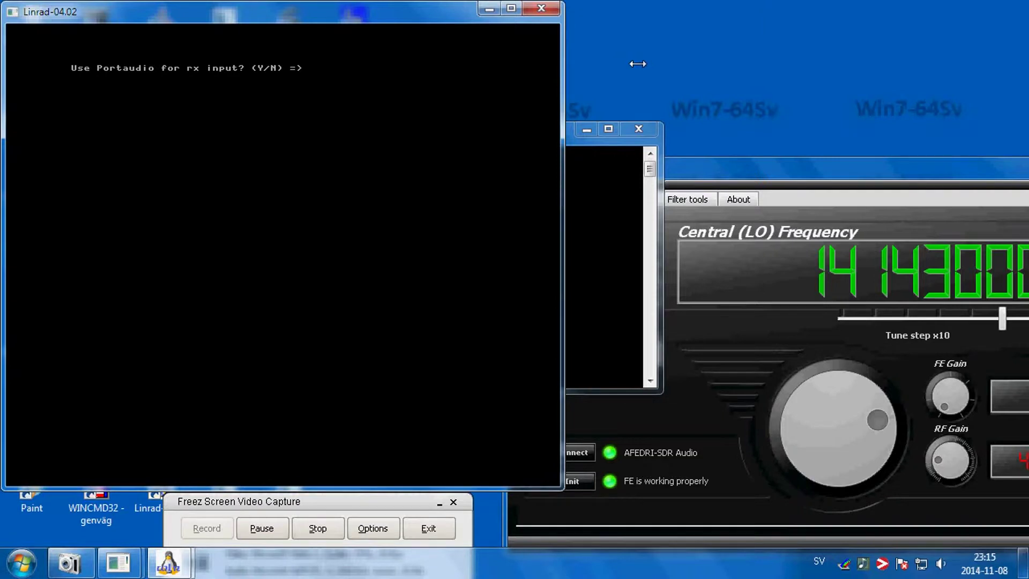
key("n")
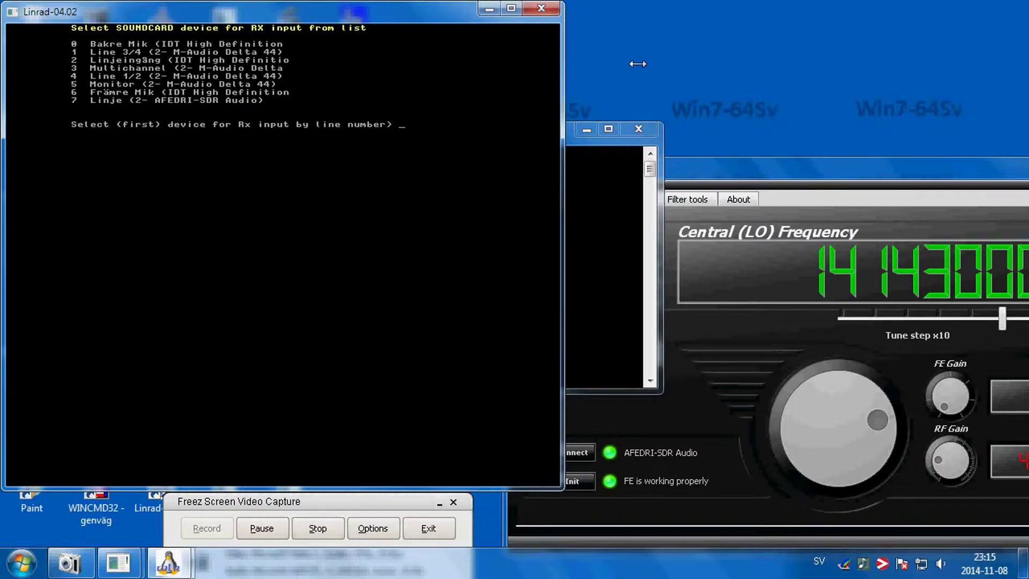
type("7")
key("Return")
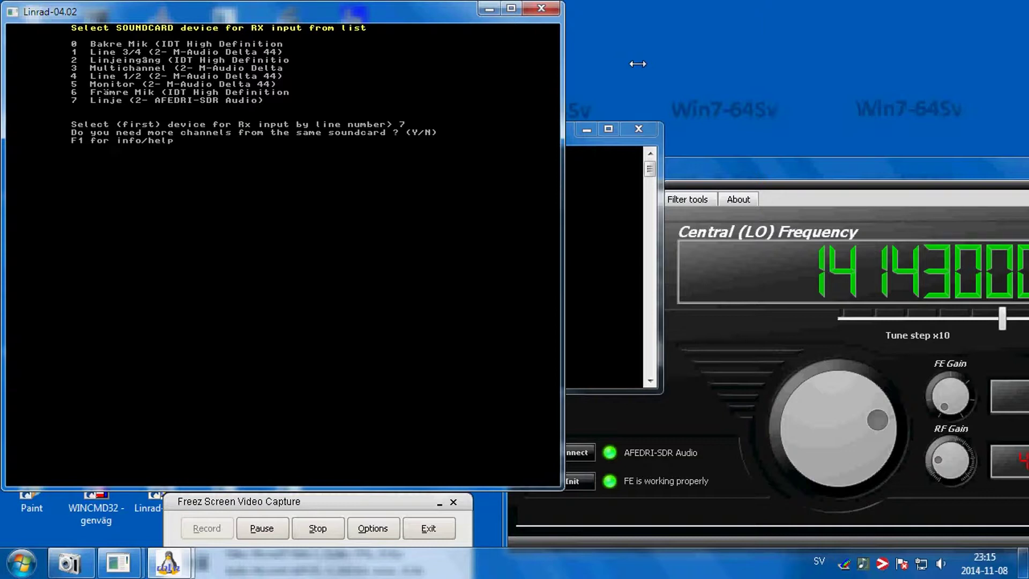
key("n")
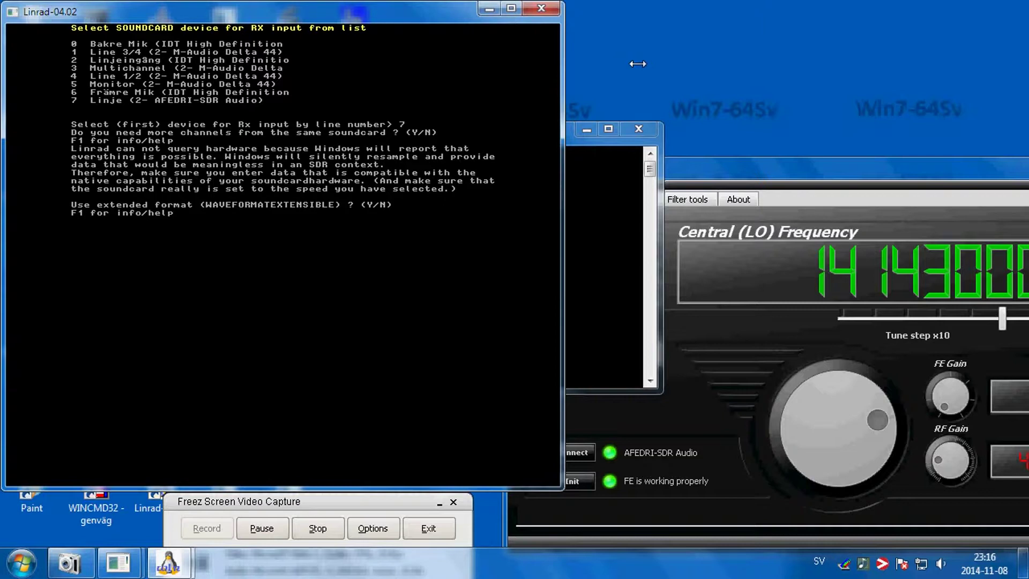
key("n")
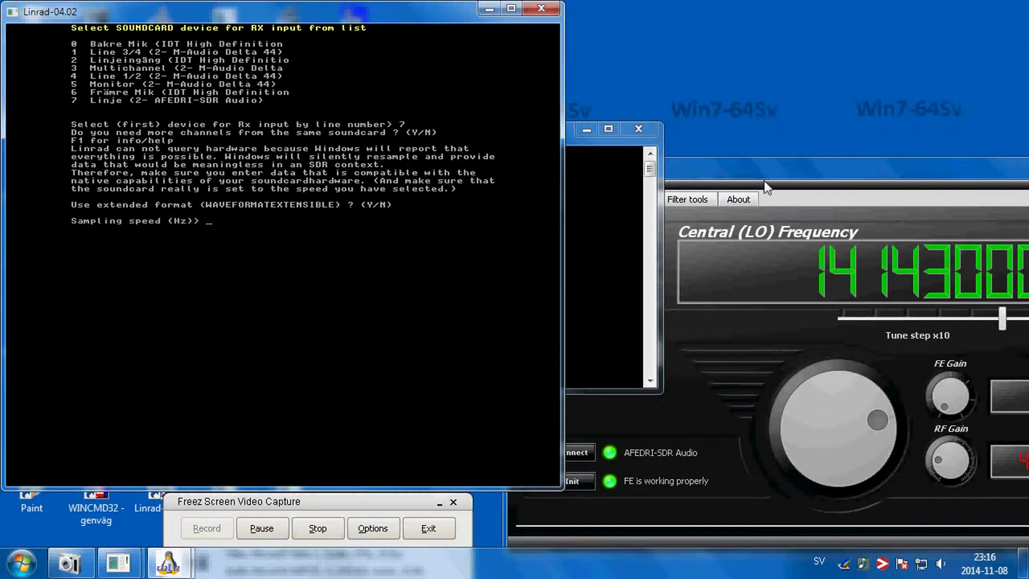
Check the AFEDRI sample rate in SDR Control Box's version information and enter 96000 Hz as Linrad's sampling speed
left_click(764, 167)
left_click(738, 201)
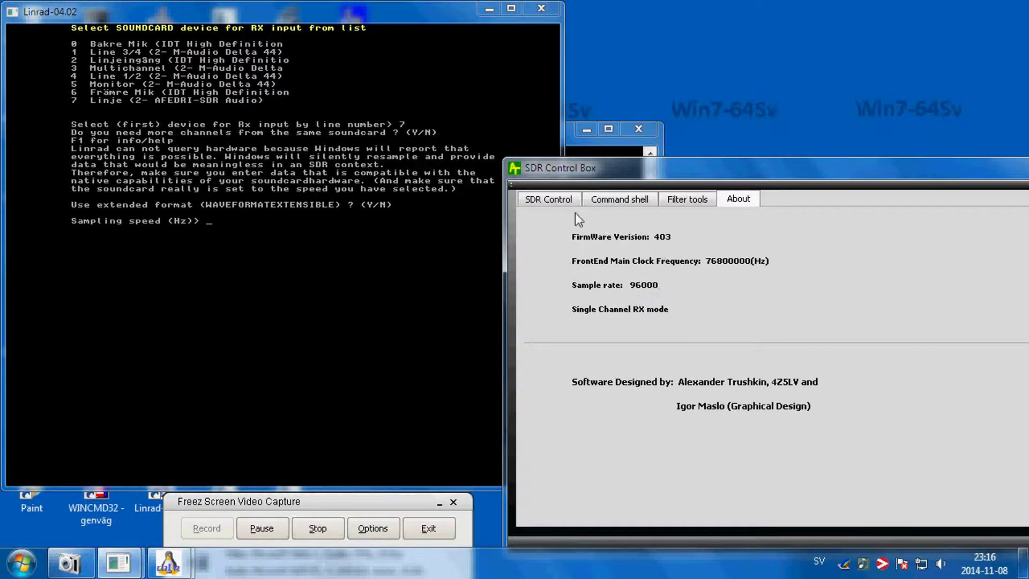
left_click(552, 198)
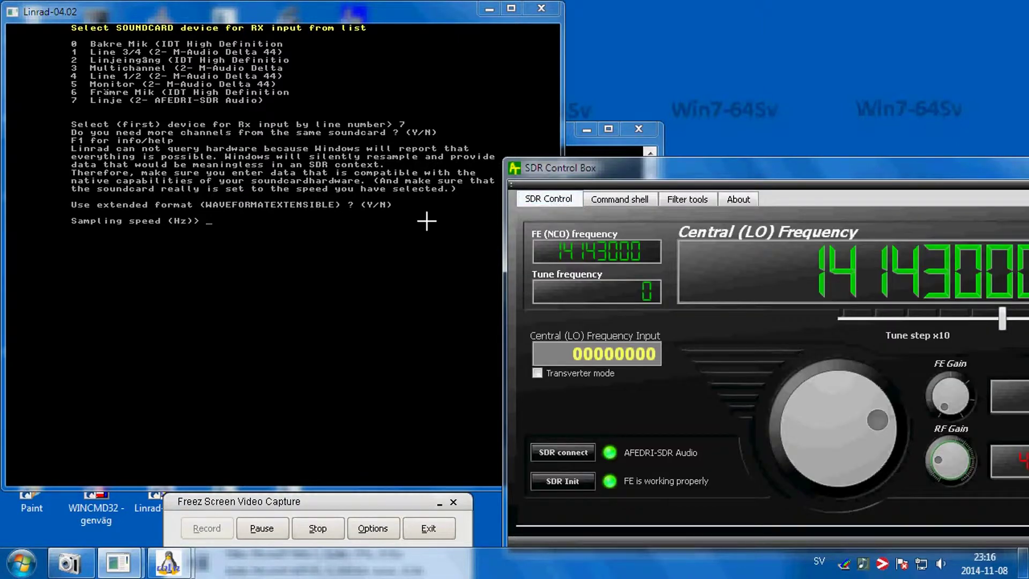
left_click(326, 12)
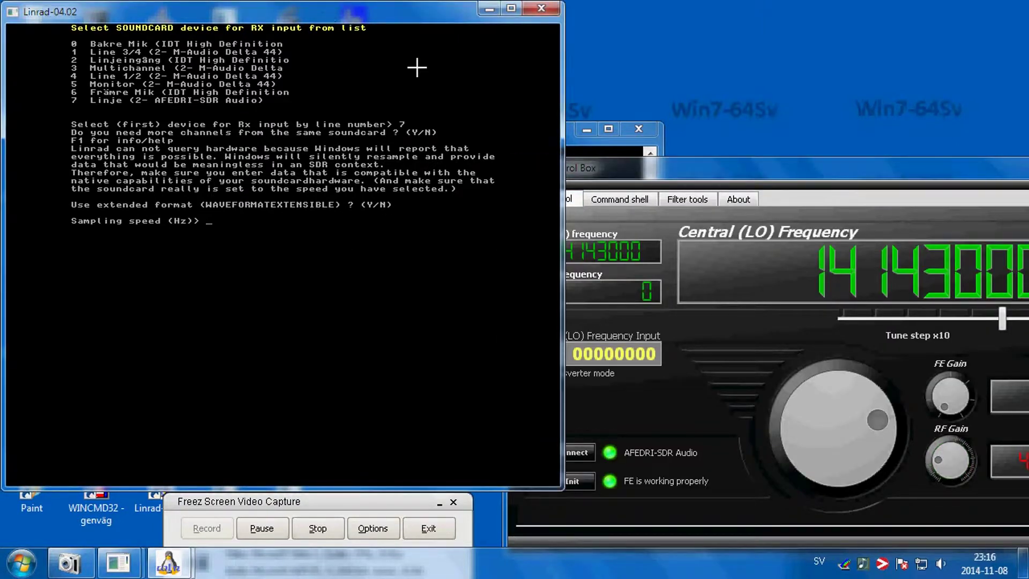
type("96000")
key("Return")
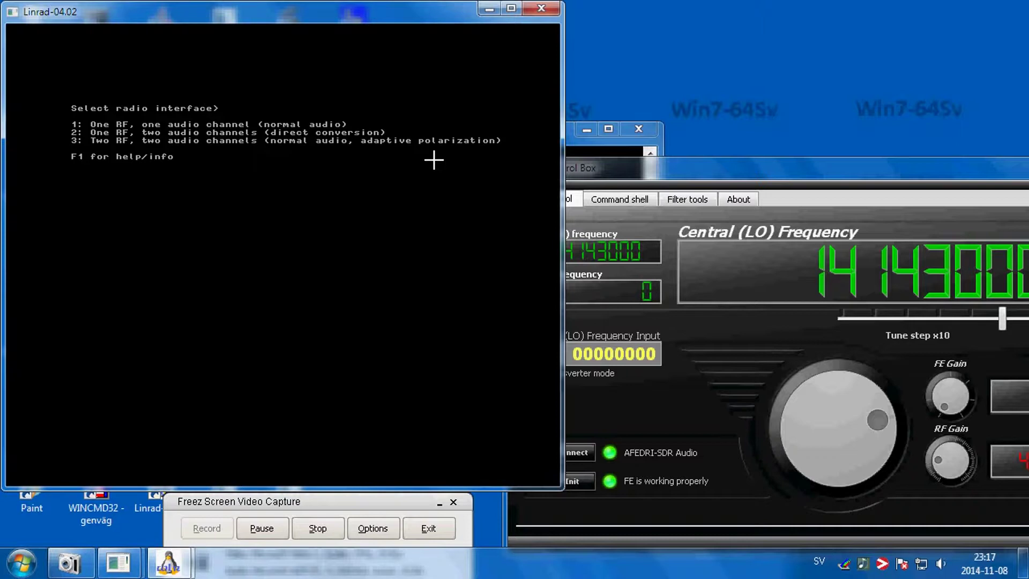
Select one RF, two audio channels (direct conversion) with time shift 0, and choose Undef as the receiver hardware
key("2")
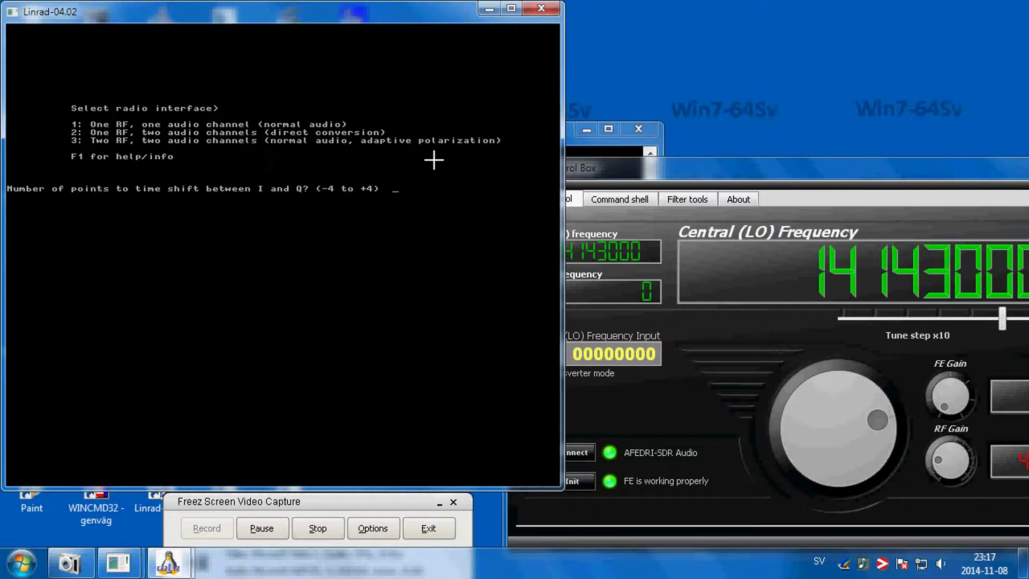
type("0")
key("Return")
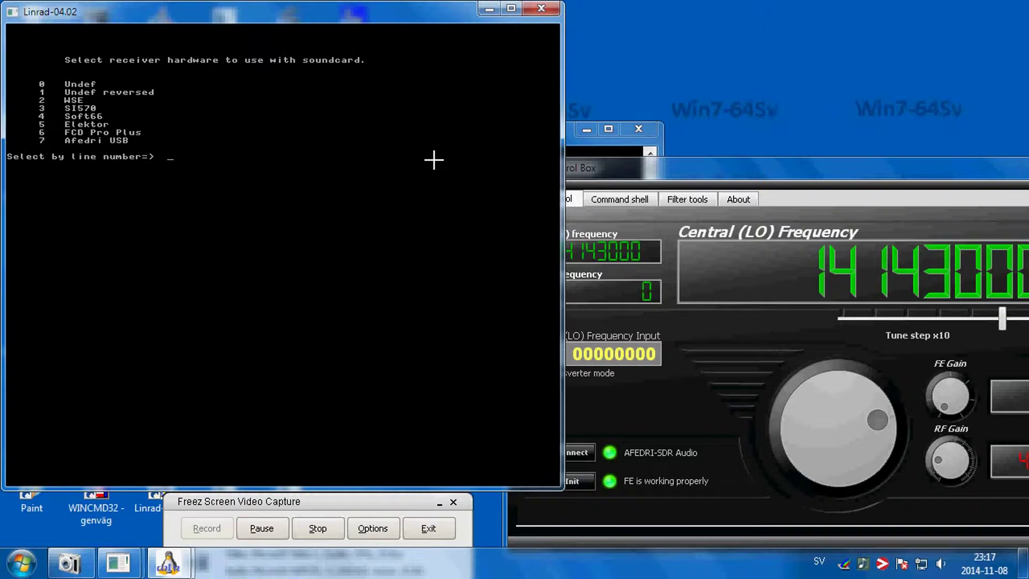
type("0")
key("Return")
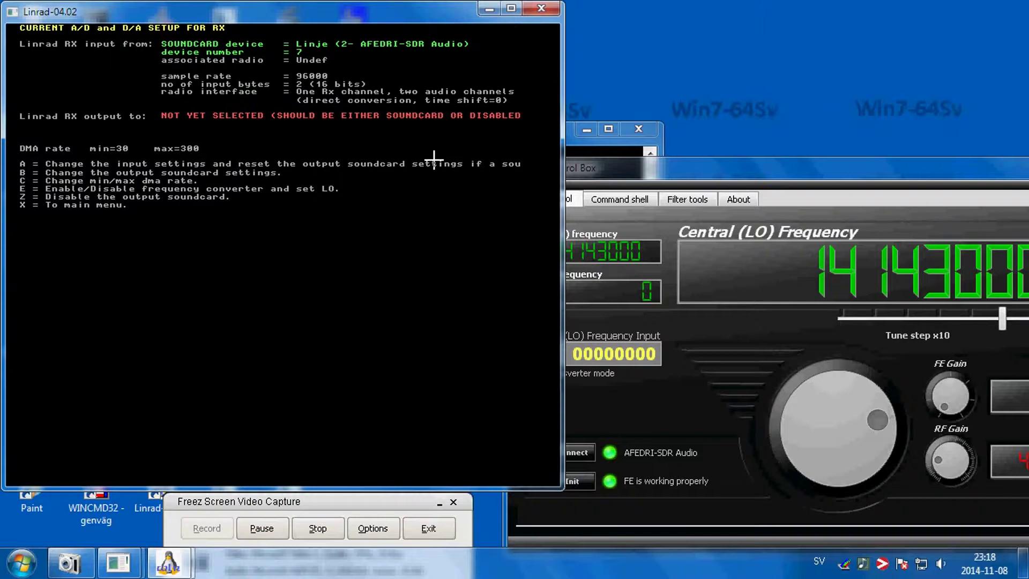
Set the RX output to soundcard device 0, Speakers / HP (IDT High Definition), without Portaudio
key("b")
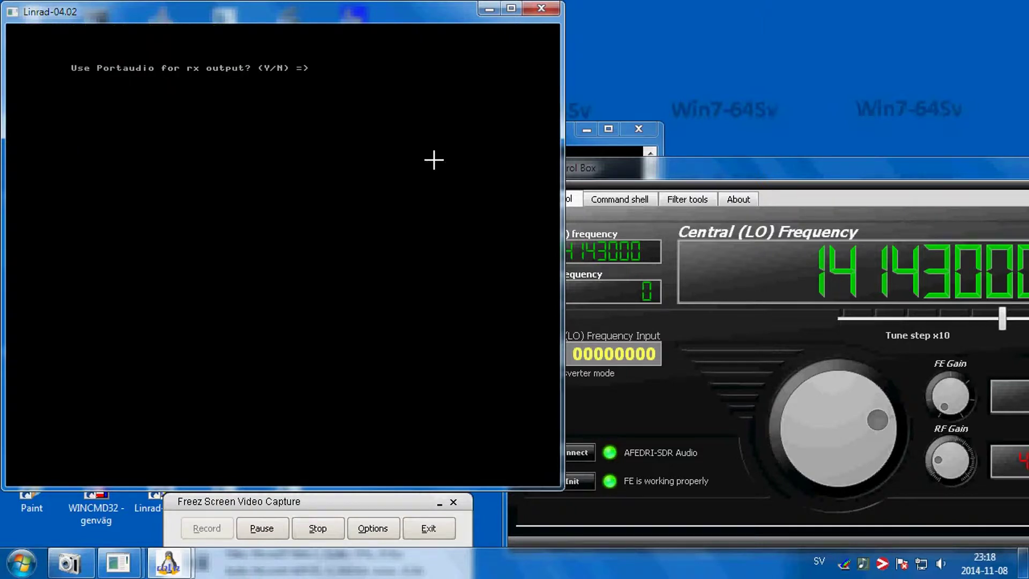
key("y")
type("0")
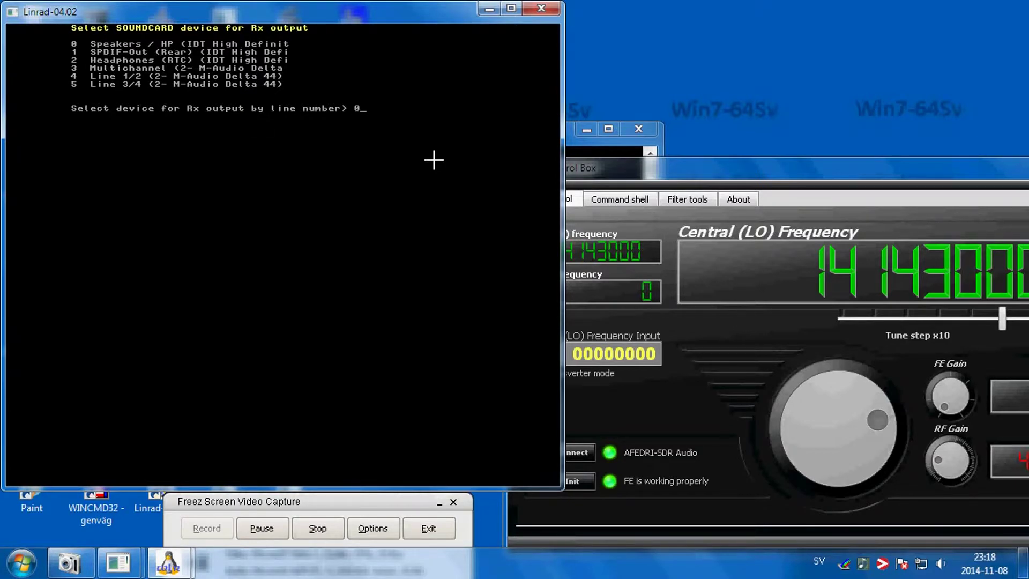
key("Return")
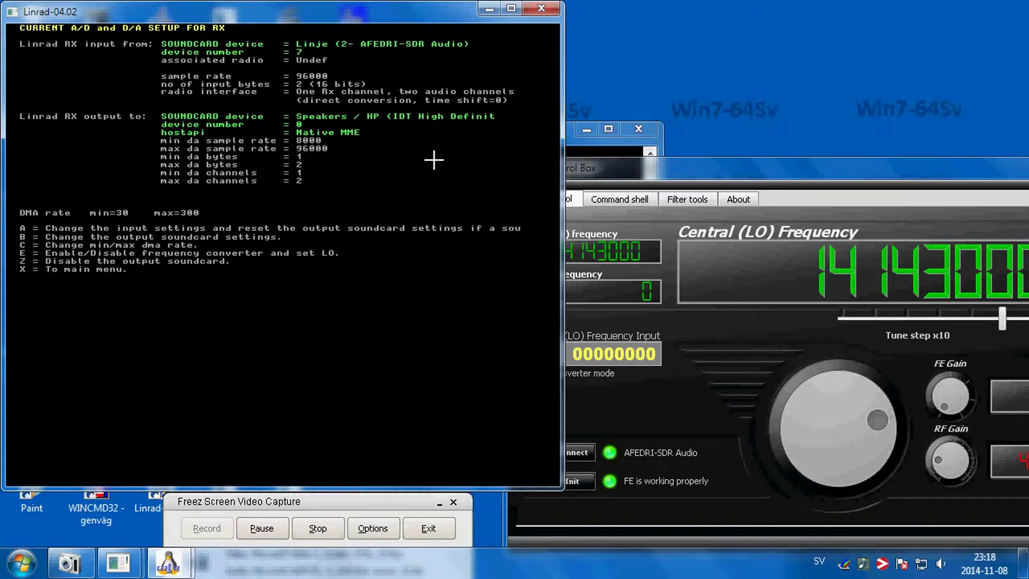
Leave the A/D and D/A setup for the main menu and save the current parameters in par_userint
key("x")
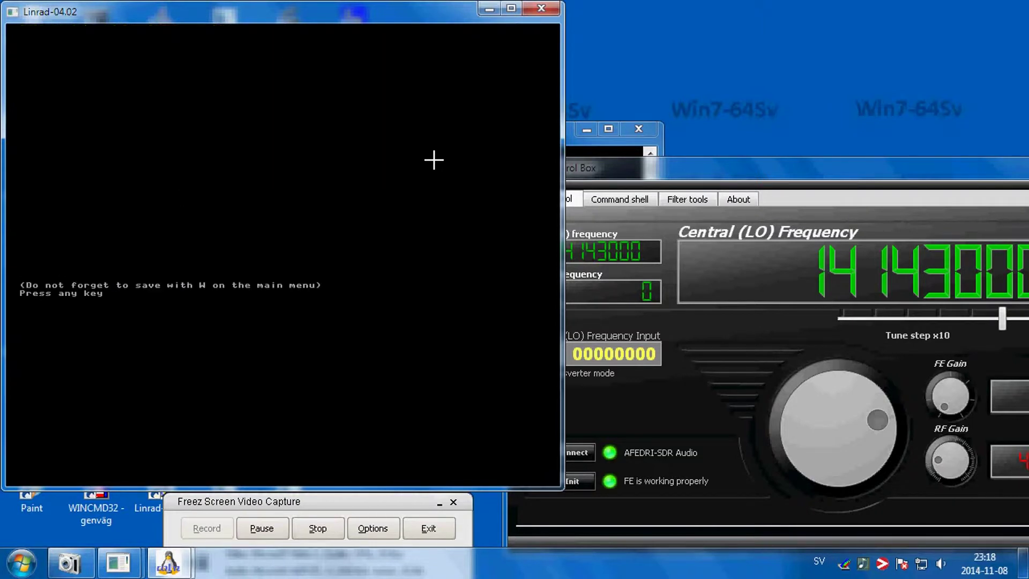
key("space")
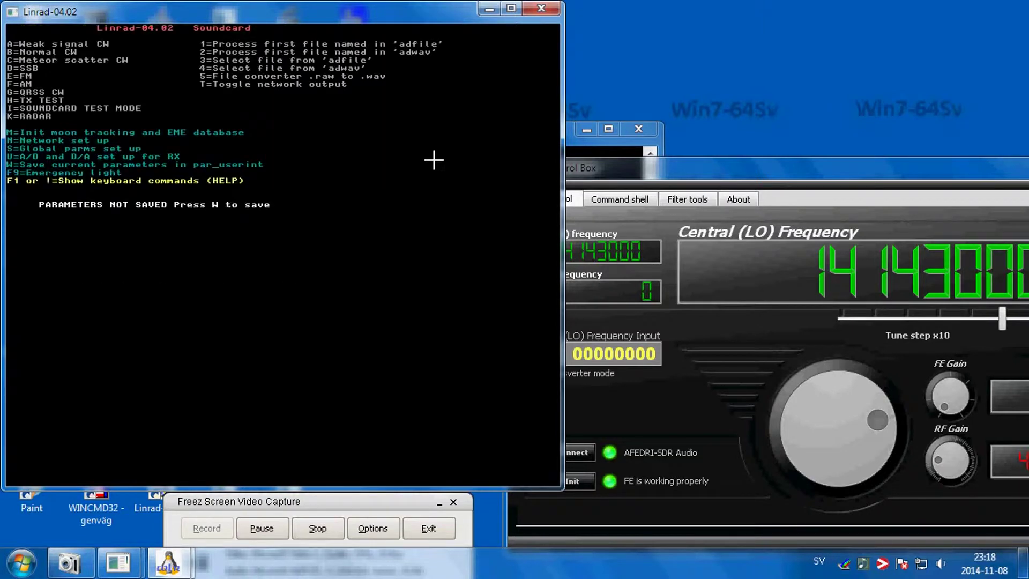
key("w")
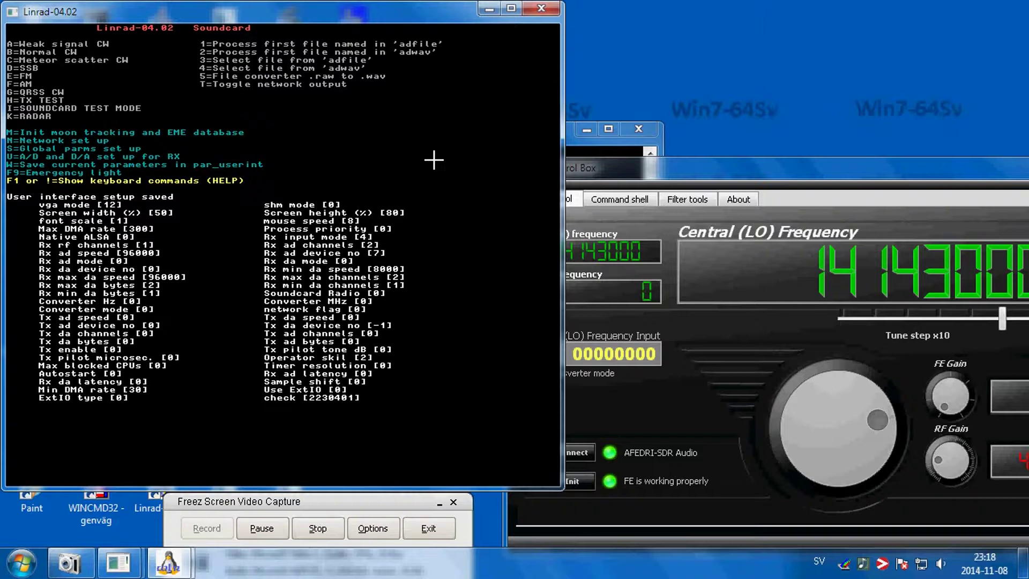
Start SSB mode with the default parameters and tune to the strong signal peak in the main spectrum
key("d")
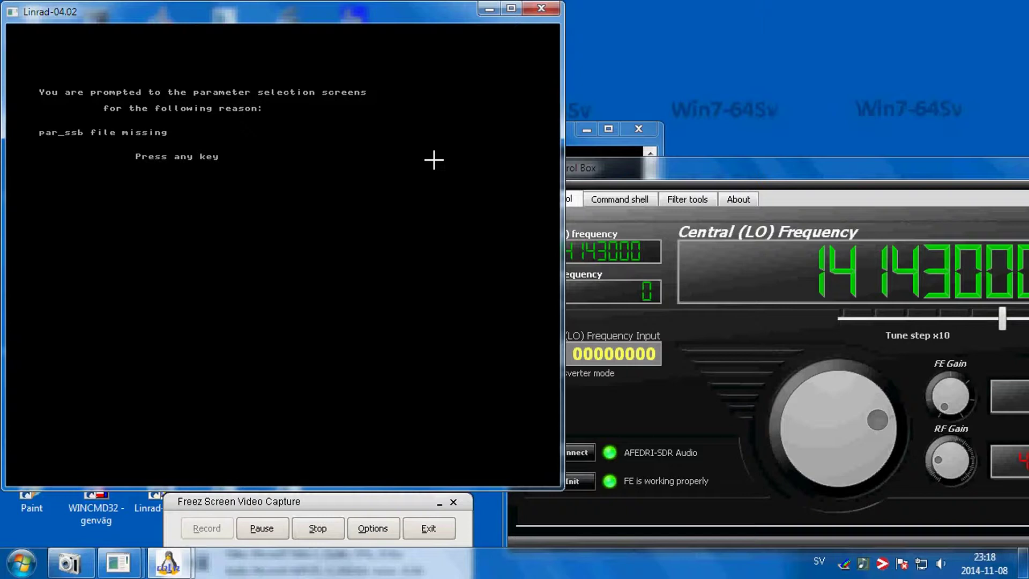
key("Return")
key("Return")
key("Return")
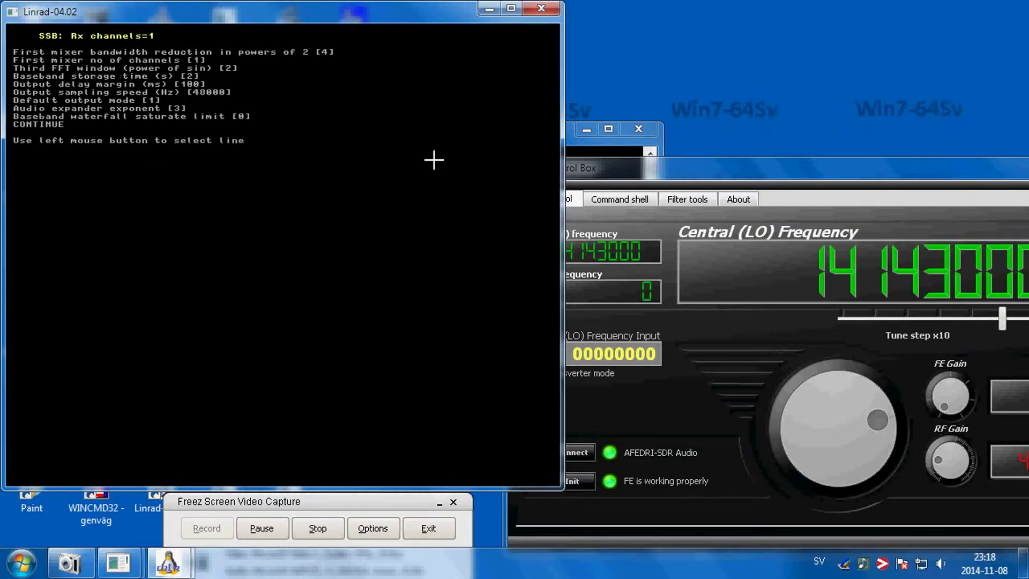
key("Return")
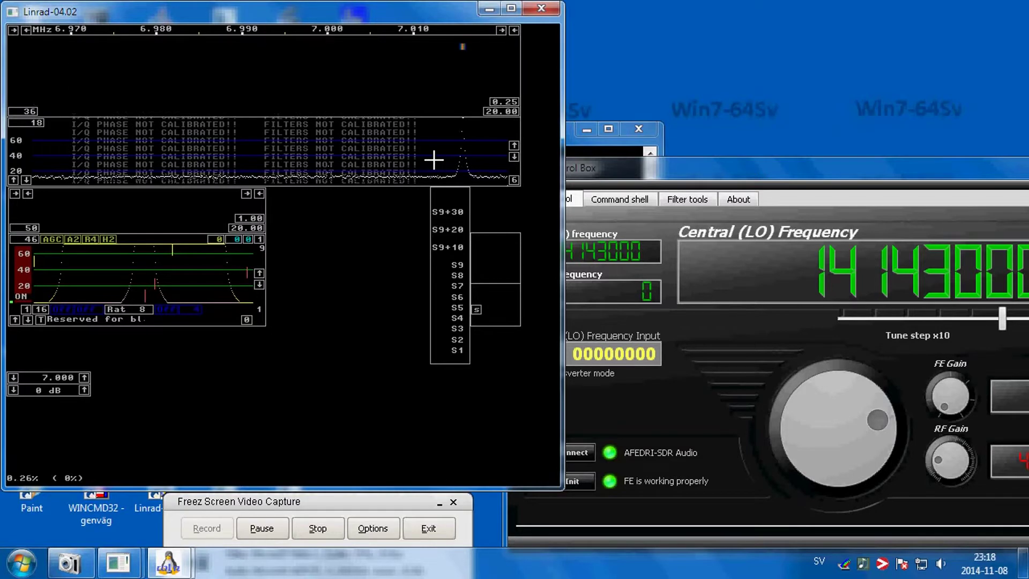
left_click(462, 152)
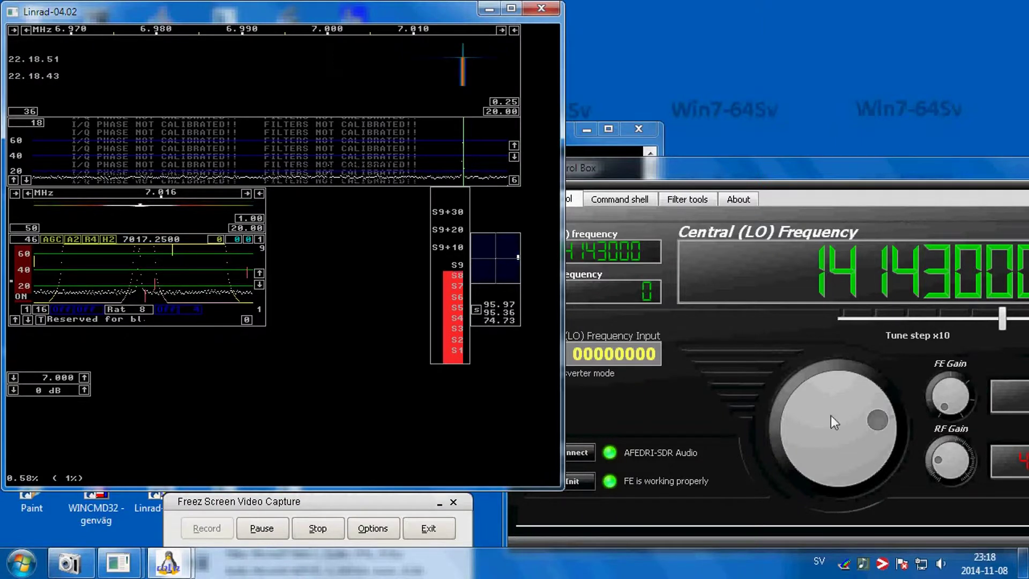
In SDR Control Box, set the central (LO) frequency to 14150000 Hz
left_click_drag(882, 420, 844, 461)
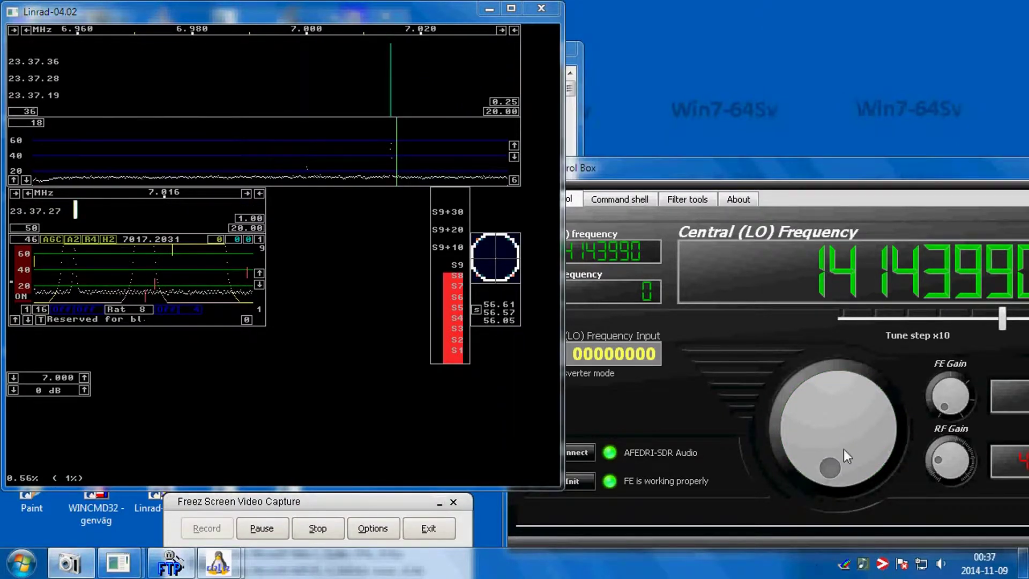
left_click(640, 387)
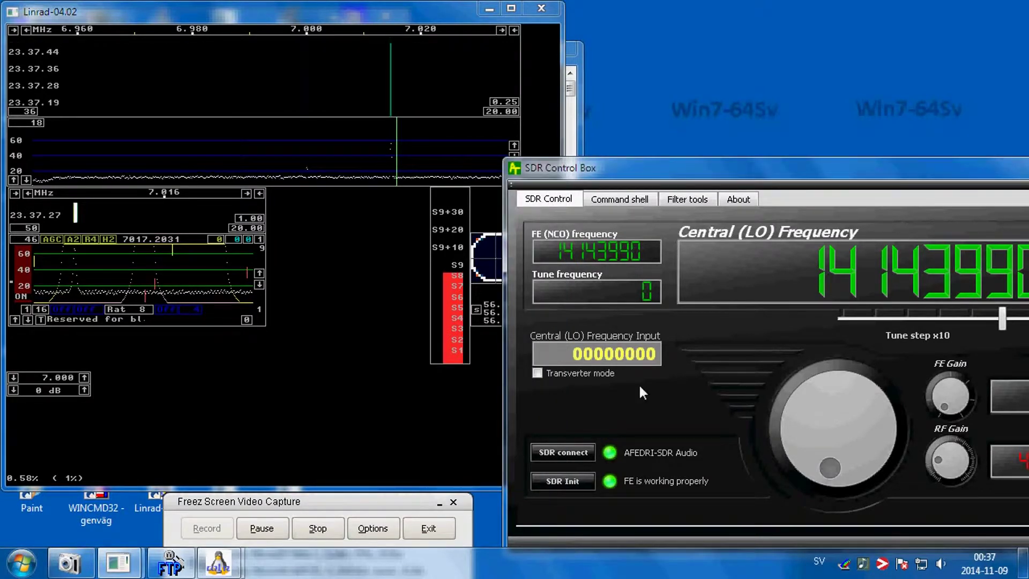
key("Delete")
key("Delete")
key("Delete")
key("Delete")
key("Delete")
key("Delete")
key("Delete")
key("Delete")
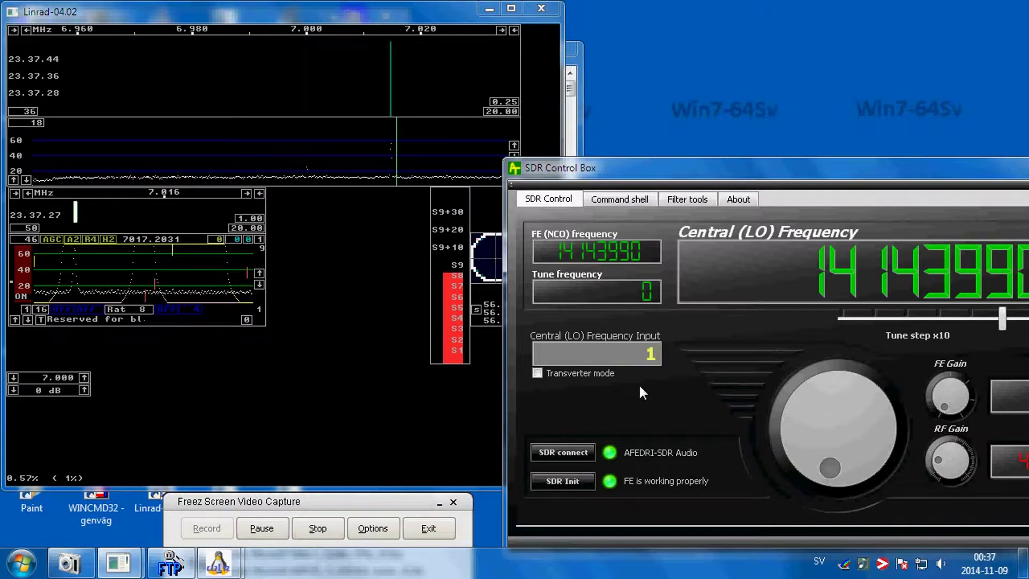
type("14.")
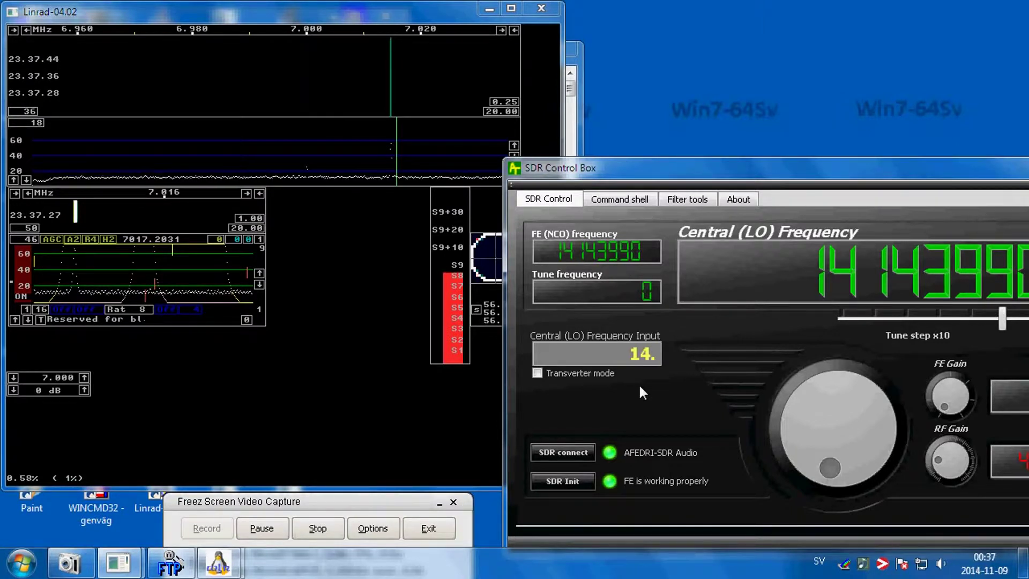
type("15")
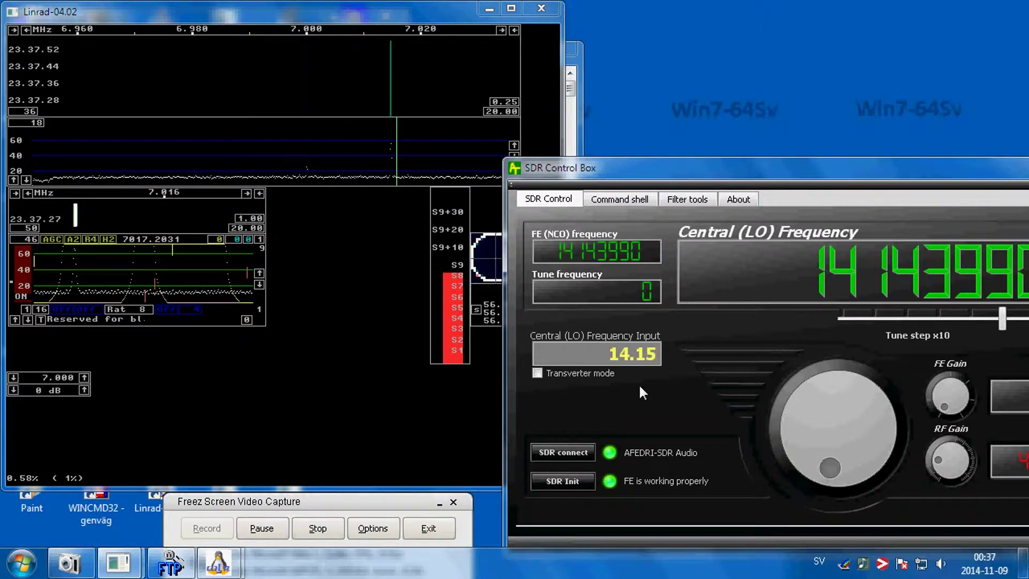
type("0000")
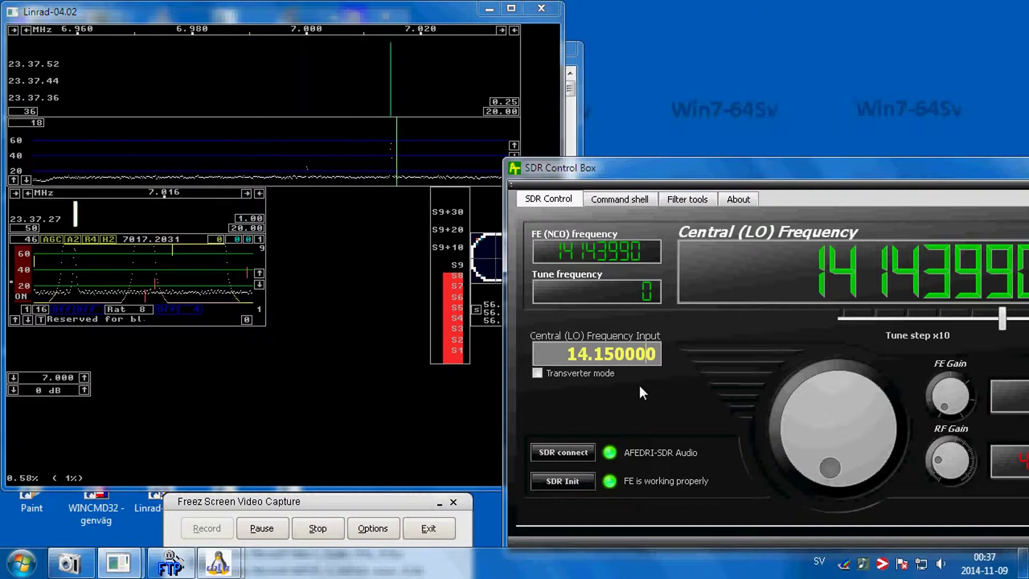
key("Left")
key("Left")
key("Left")
key("Left")
key("Left")
key("Left")
key("BackSpace")
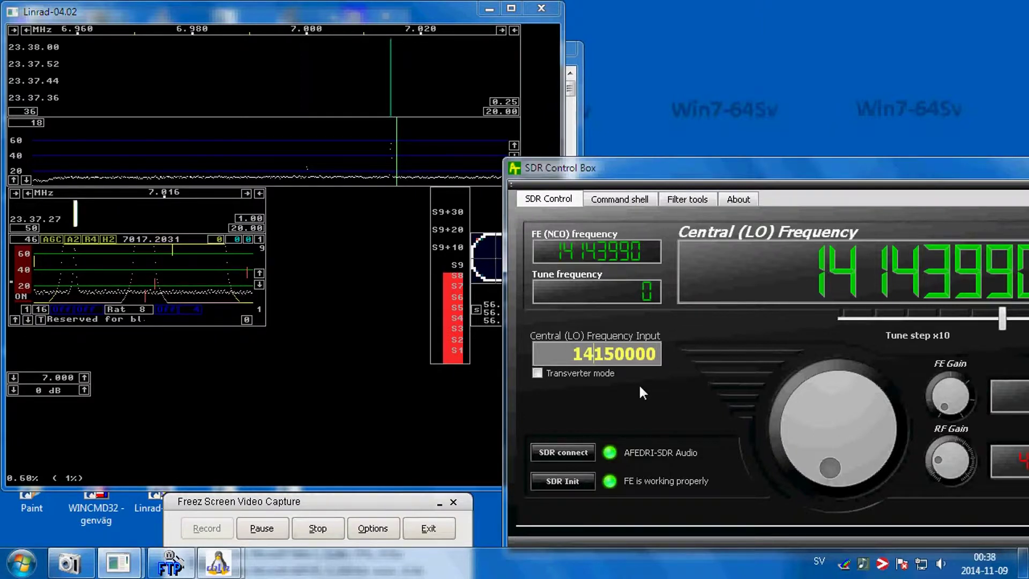
key("Return")
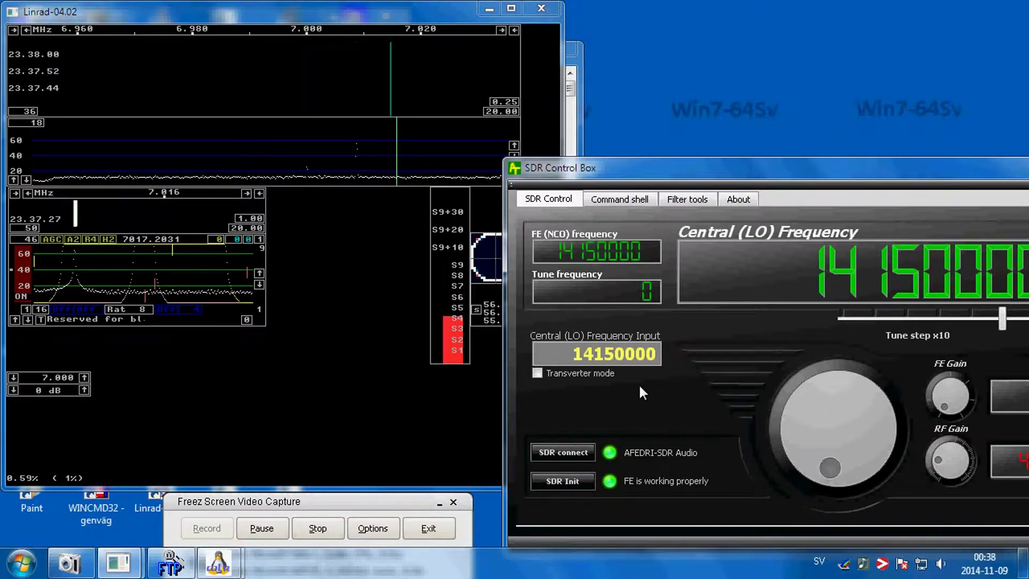
In Linrad, select the shifted signal in the main spectrum and fine-tune the baseband filter to about 7008.66 kHz
left_click(356, 138)
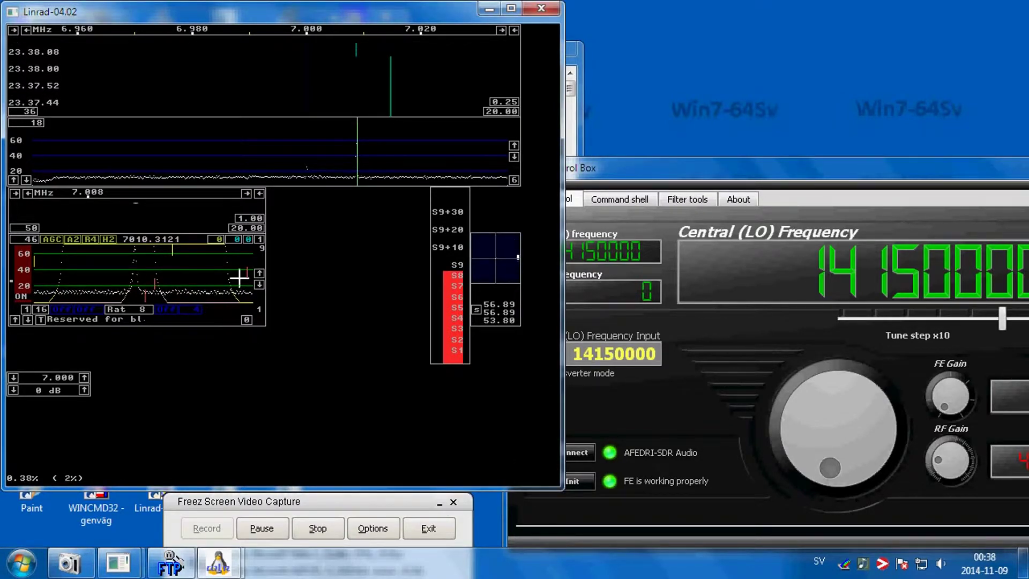
left_click(141, 258)
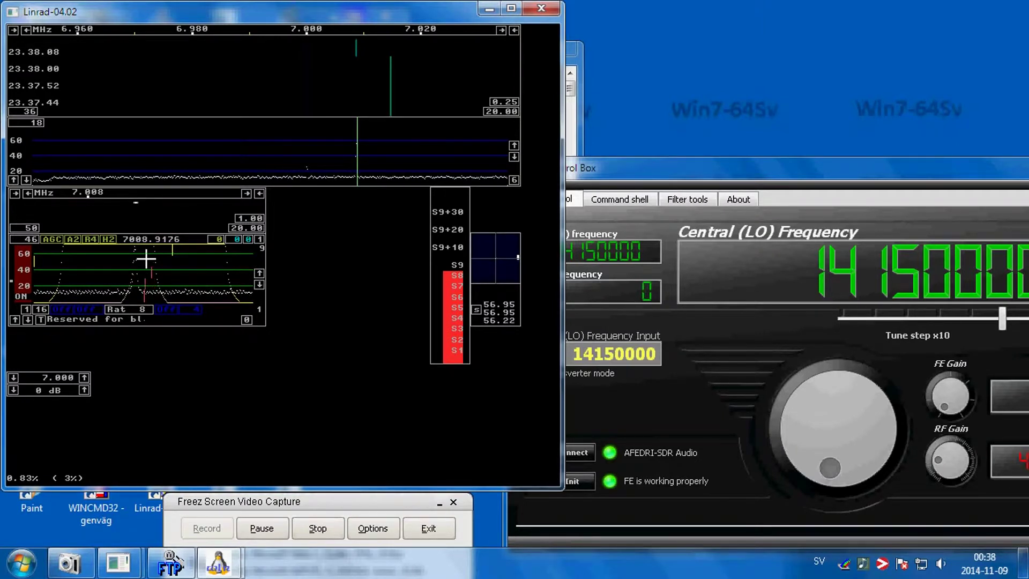
left_click(133, 256)
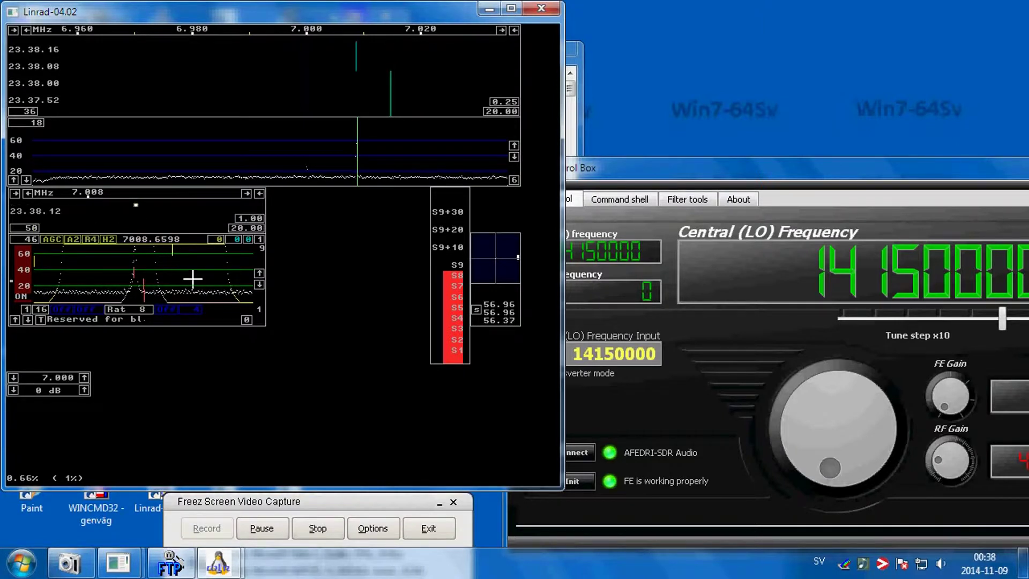
Set Linrad's centre frequency to 14.500 MHz
left_click(58, 377)
type("14")
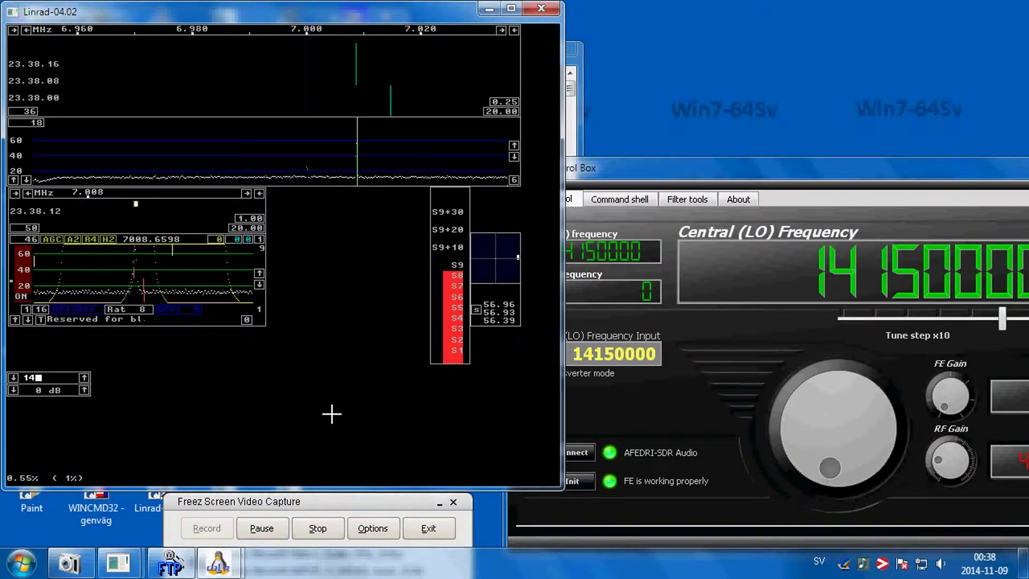
type(".500")
key("Return")
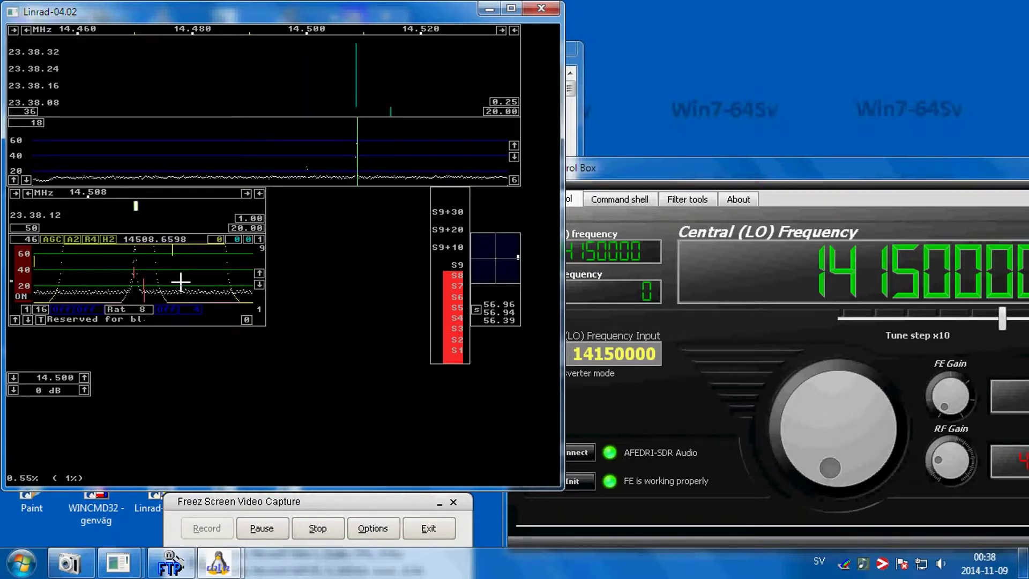
Set Linrad's centre frequency to 14.150 MHz to match the LO frequency in SDR Control Box
left_click(58, 378)
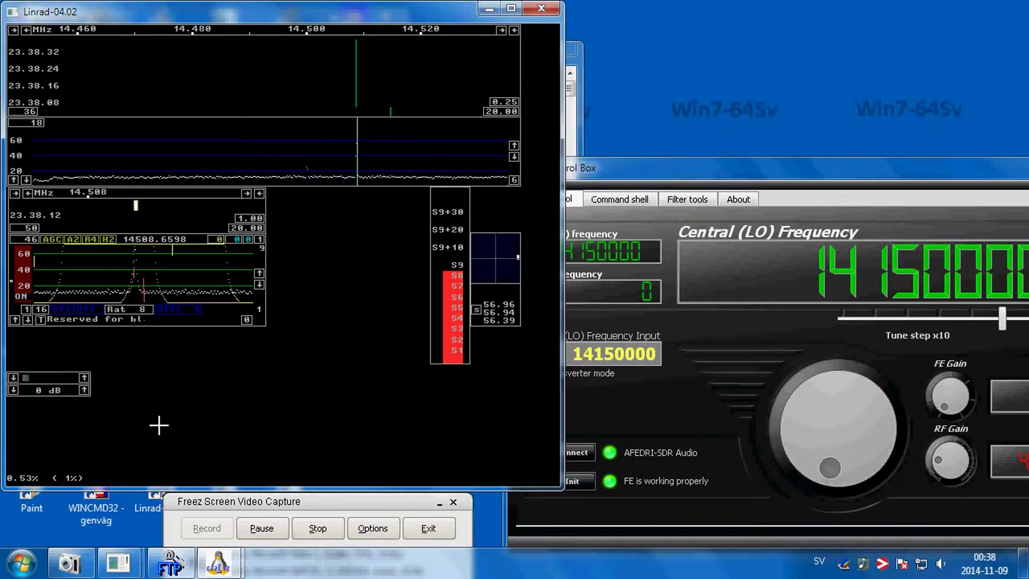
type("1")
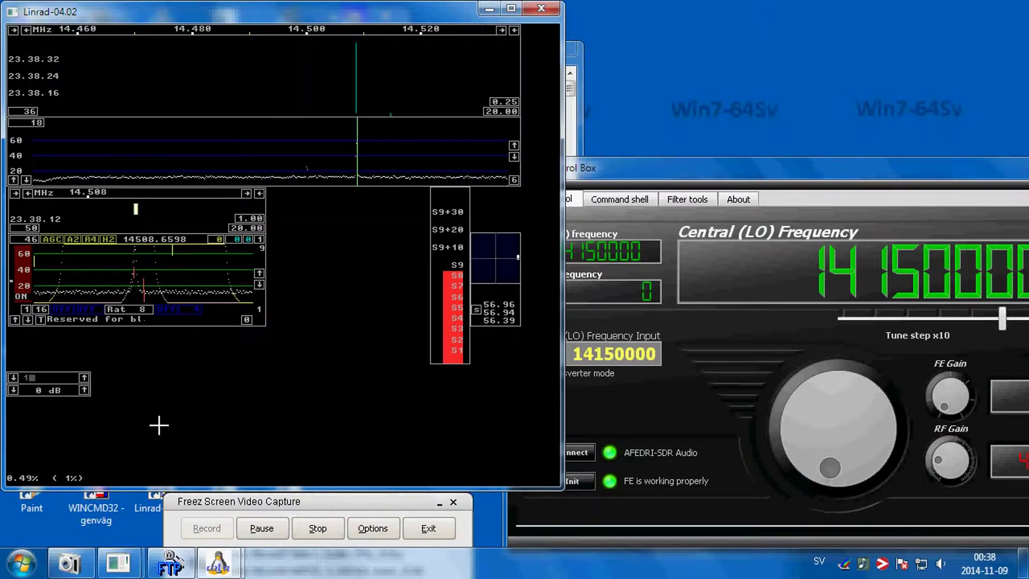
type("4")
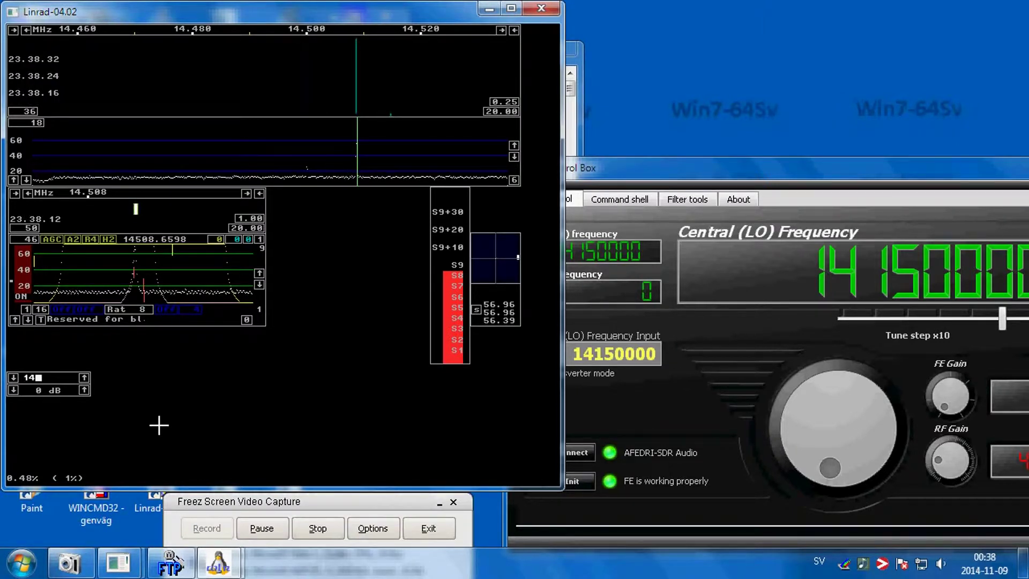
type(".150")
key("Return")
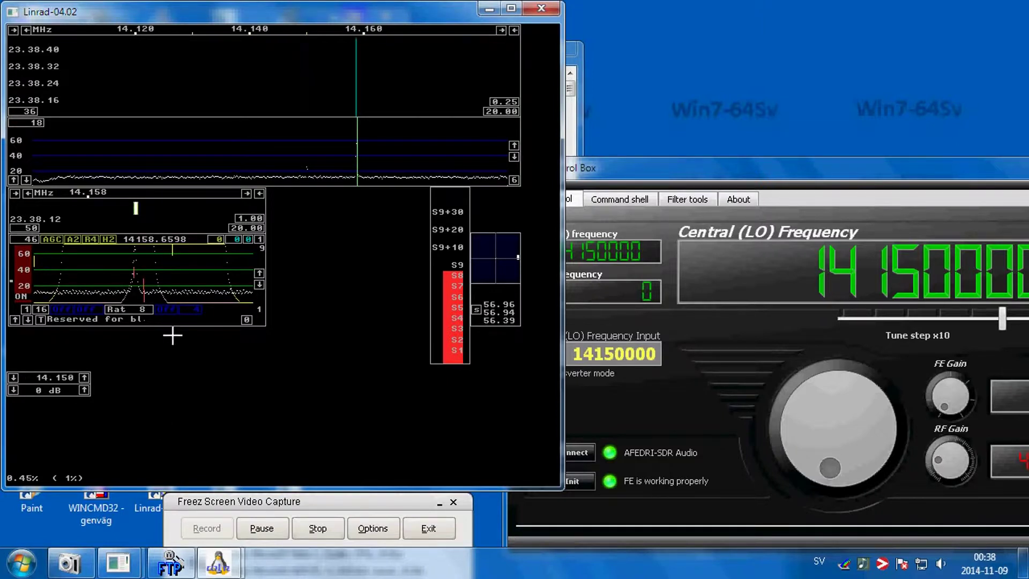
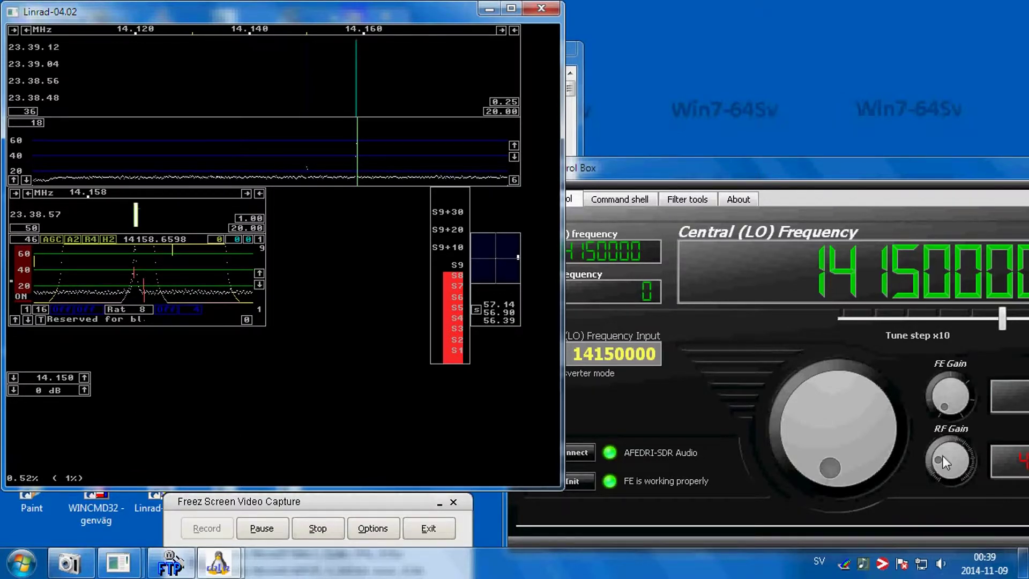
Try higher FE and RF gain settings in SDR Control Box, then set FE gain to 1.00 and RF gain back low
left_click(944, 407)
mouse_move(944, 407)
left_mouse_down()
mouse_move(956, 343)
mouse_move(963, 416)
mouse_move(954, 371)
mouse_move(927, 402)
left_mouse_up()
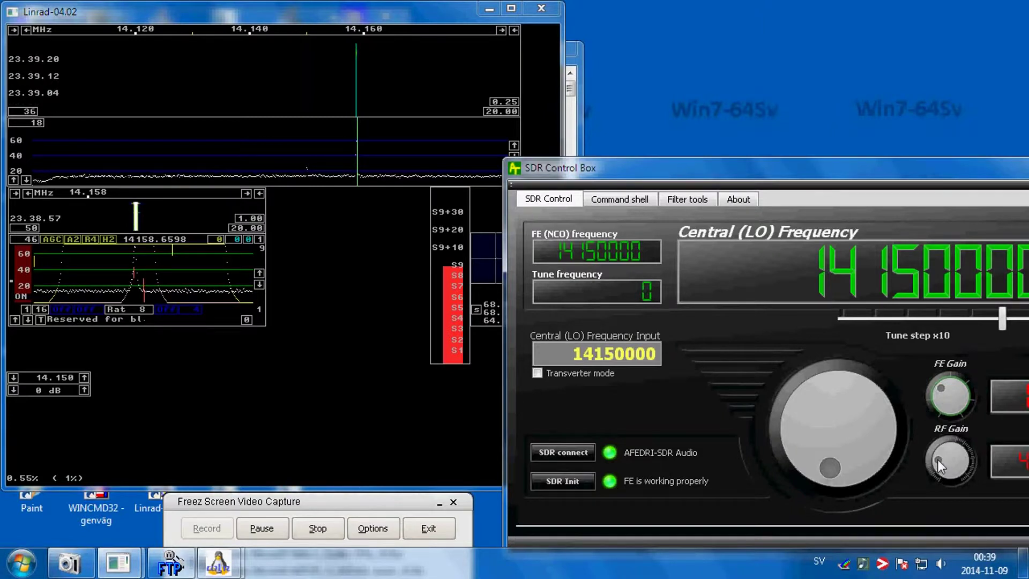
left_click_drag(940, 383, 933, 417)
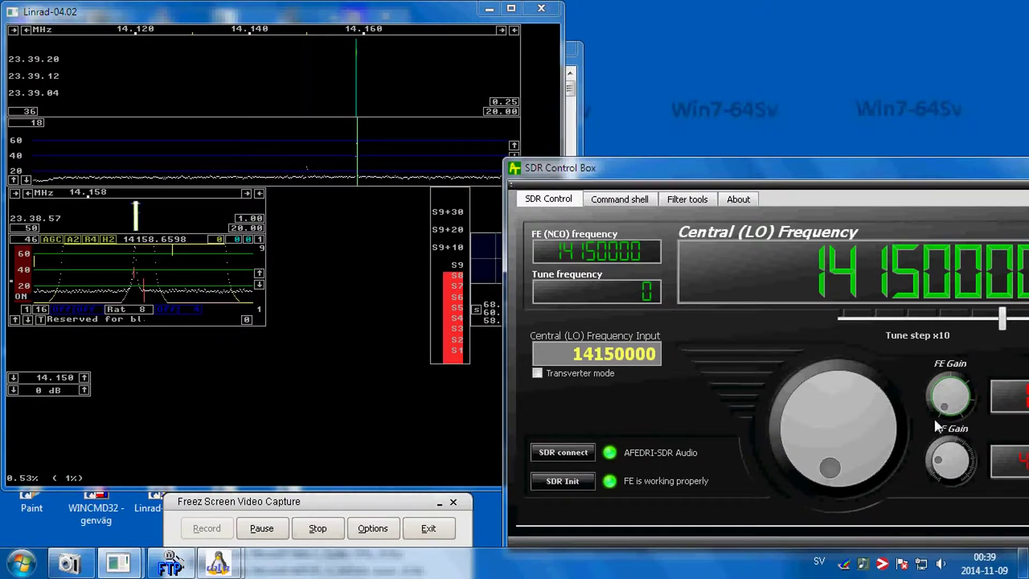
left_click_drag(938, 457, 965, 468)
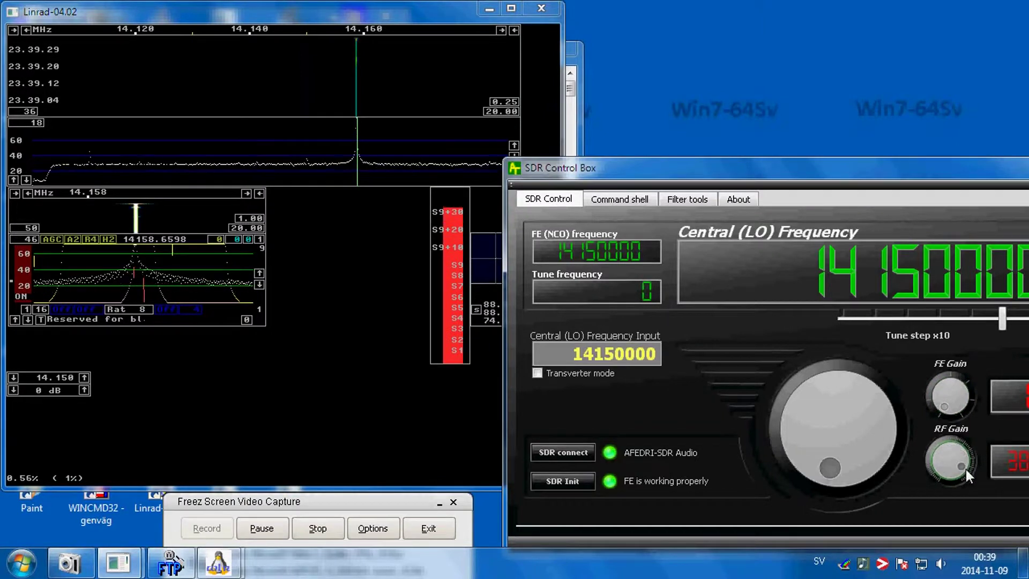
left_click_drag(955, 428, 937, 470)
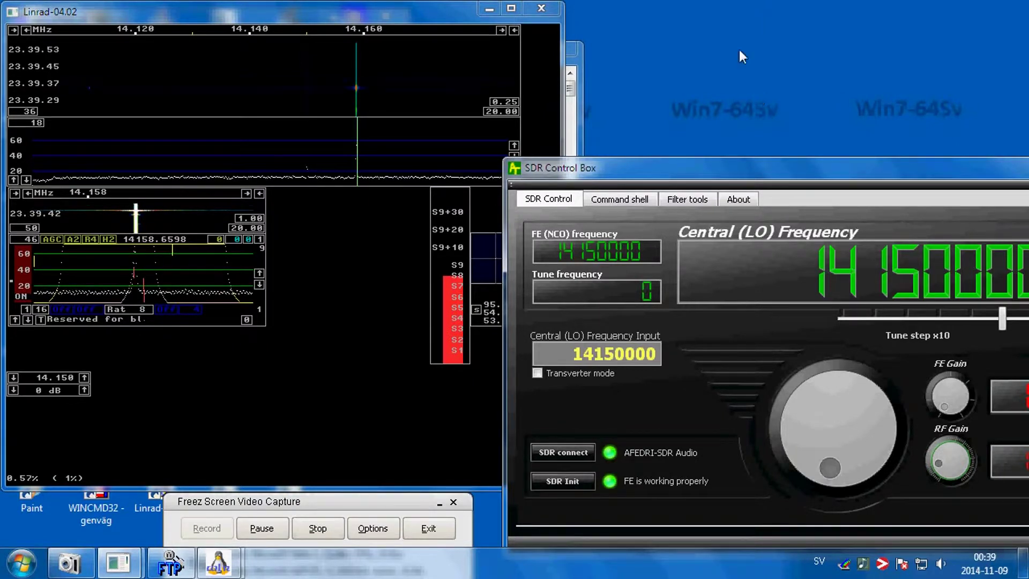
Close SDR Control Box and leave the running SSB reception in Linrad
left_click_drag(743, 169, 486, 168)
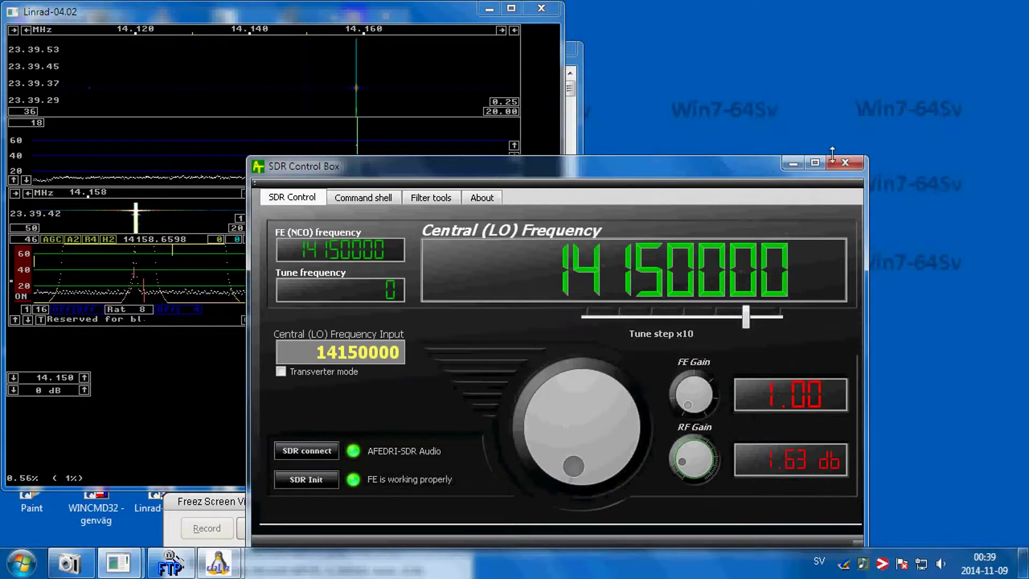
left_click(848, 169)
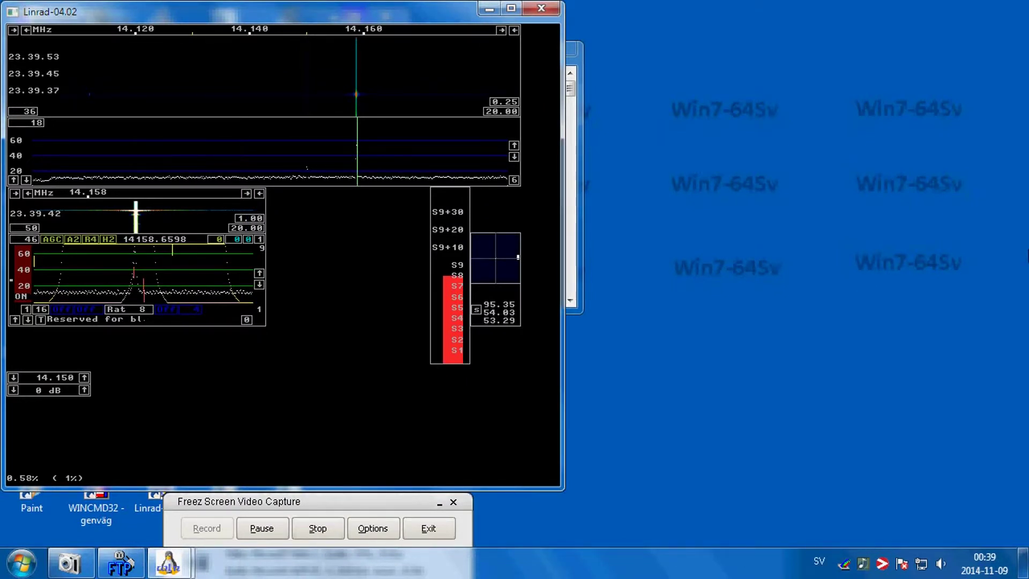
key("x")
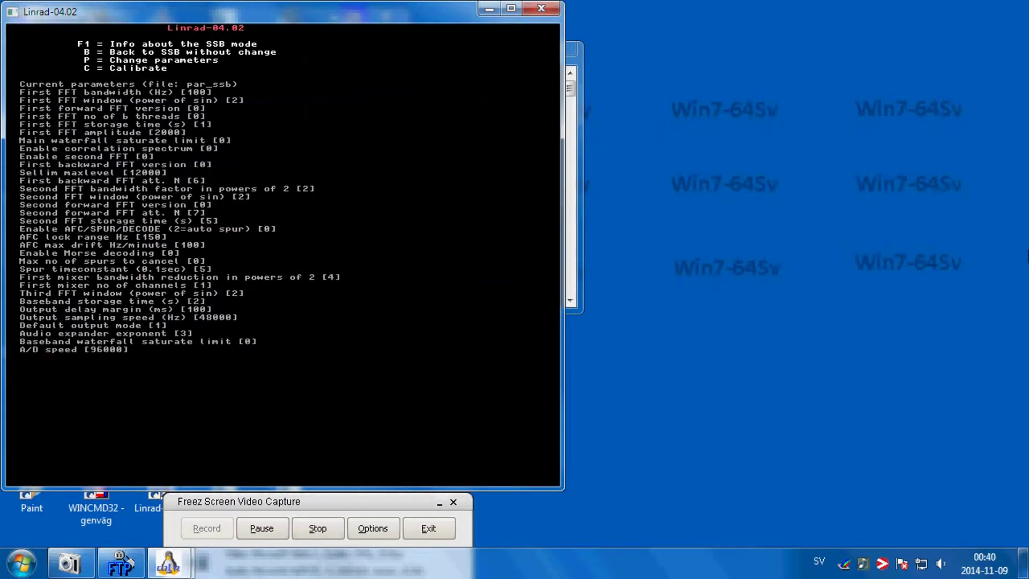
In the RX A/D setup, select soundcard Linje (2- AFEDRI-SDR Audio) as input, without extra channels or extended format
key("u")
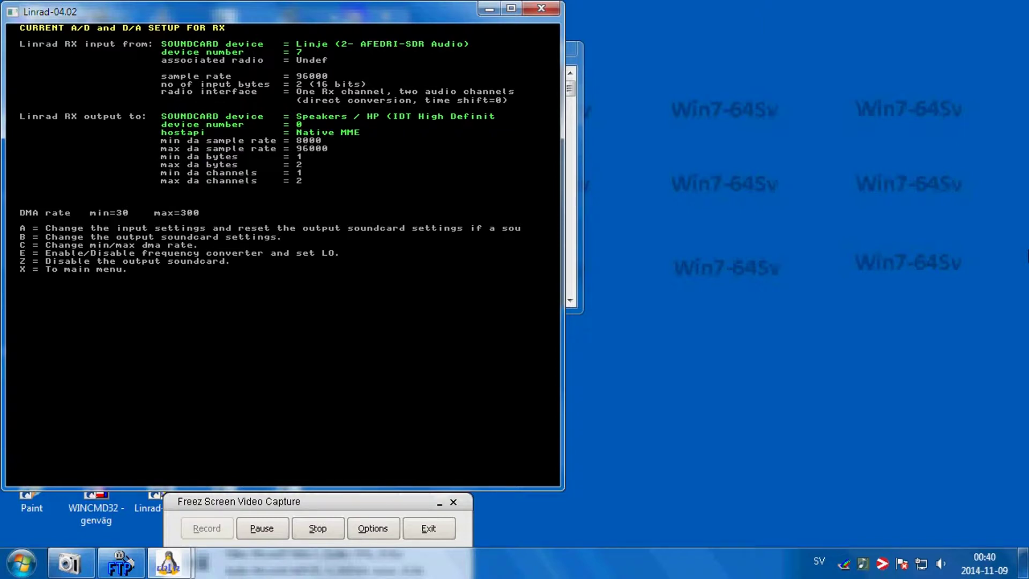
key("a")
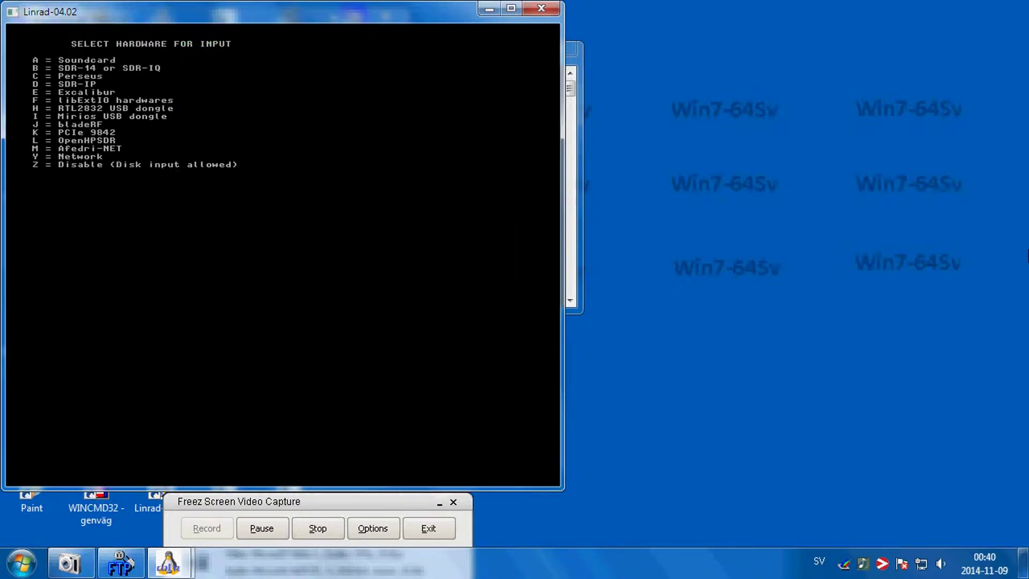
key("a")
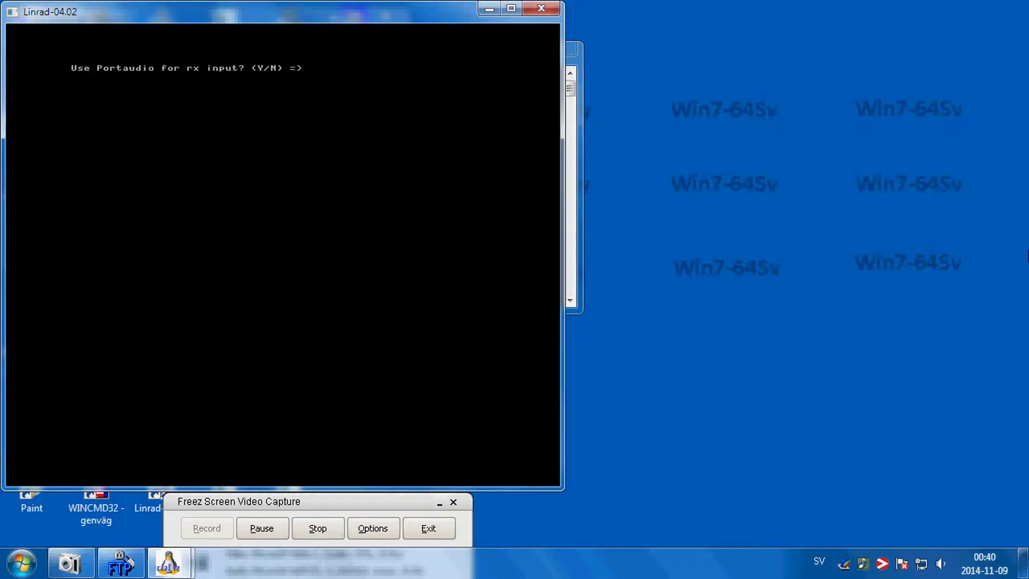
key("y")
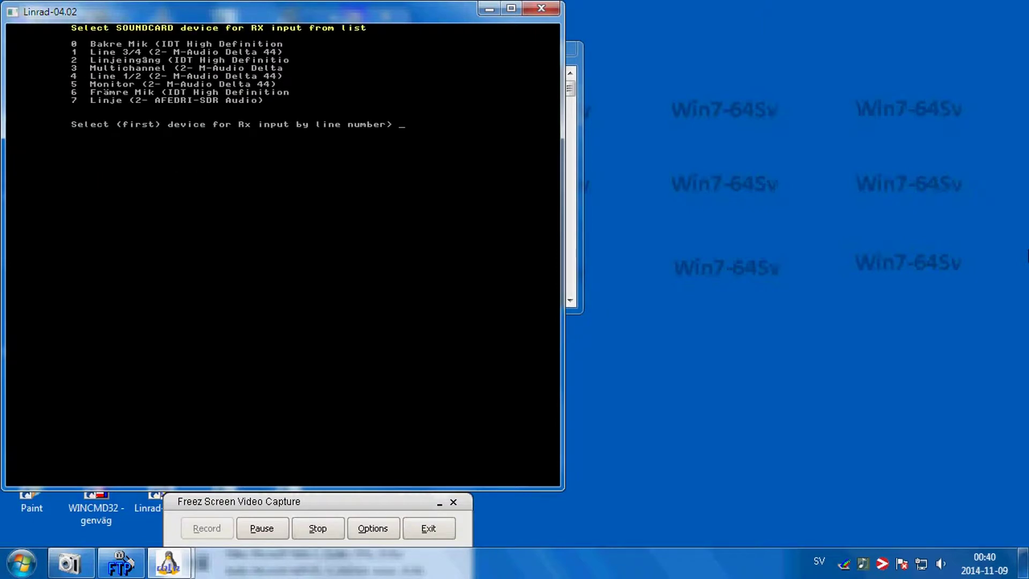
type("7")
key("Return")
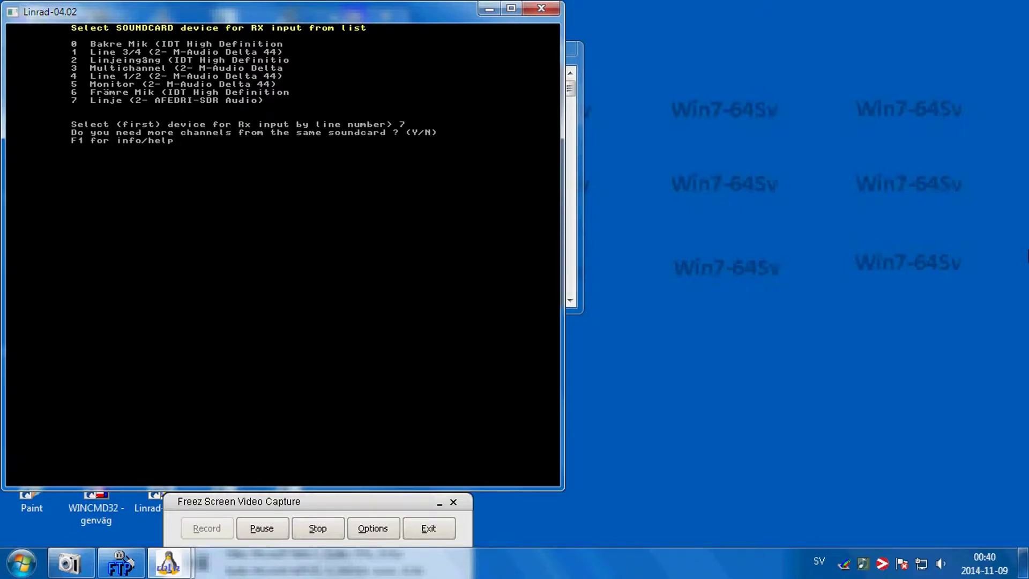
key("n")
key("n")
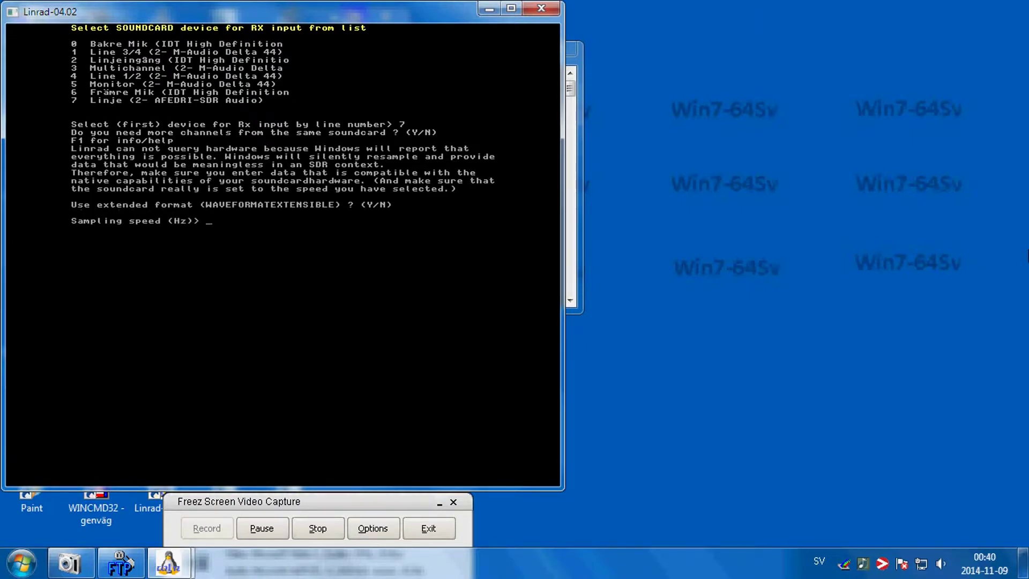
Set 96000 Hz sampling, one RF with two audio channels (direct conversion), time shift 0, and Afedri USB as the associated radio
type("96000")
key("Return")
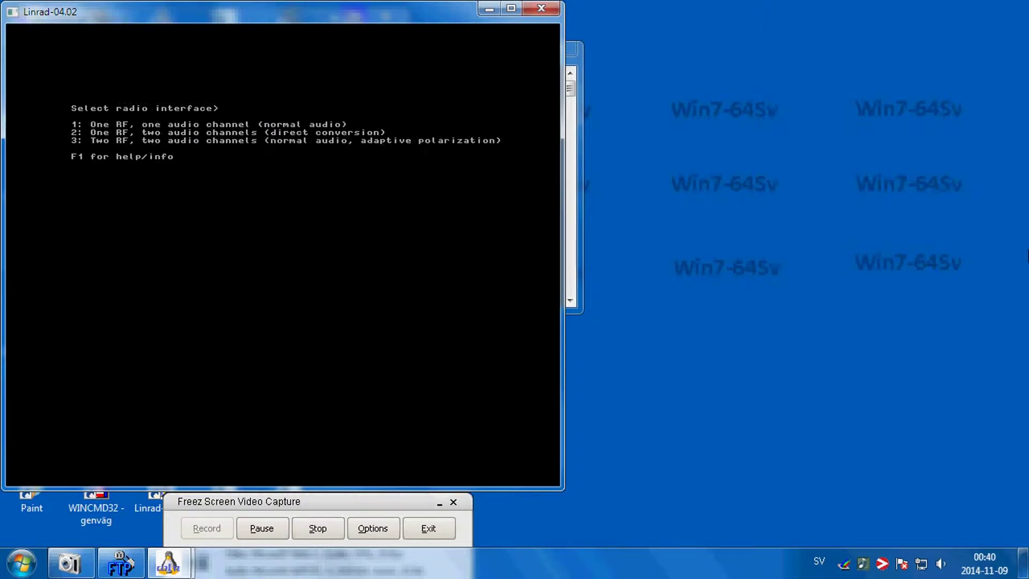
key("2")
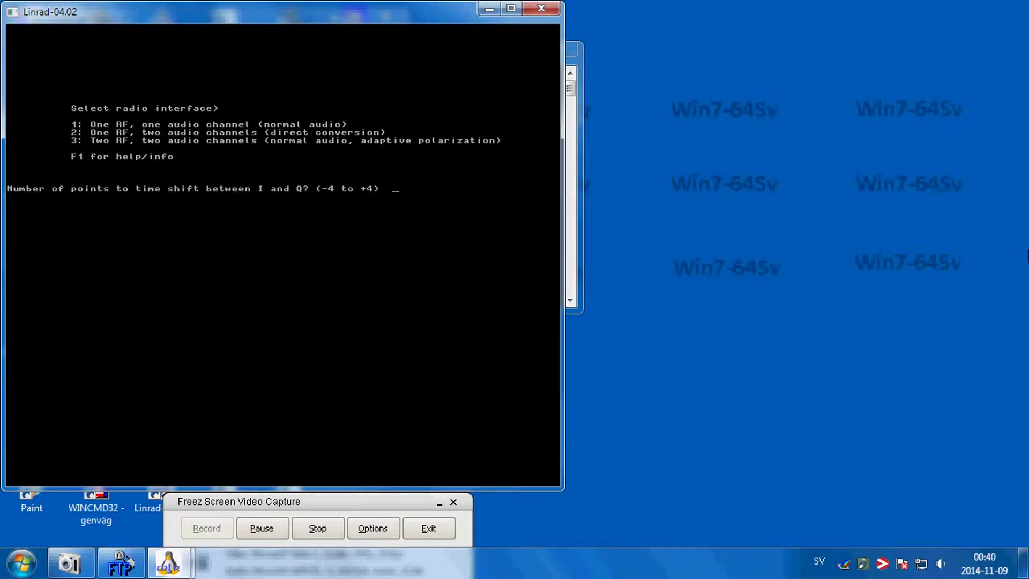
type("0")
key("Return")
type("7")
key("Return")
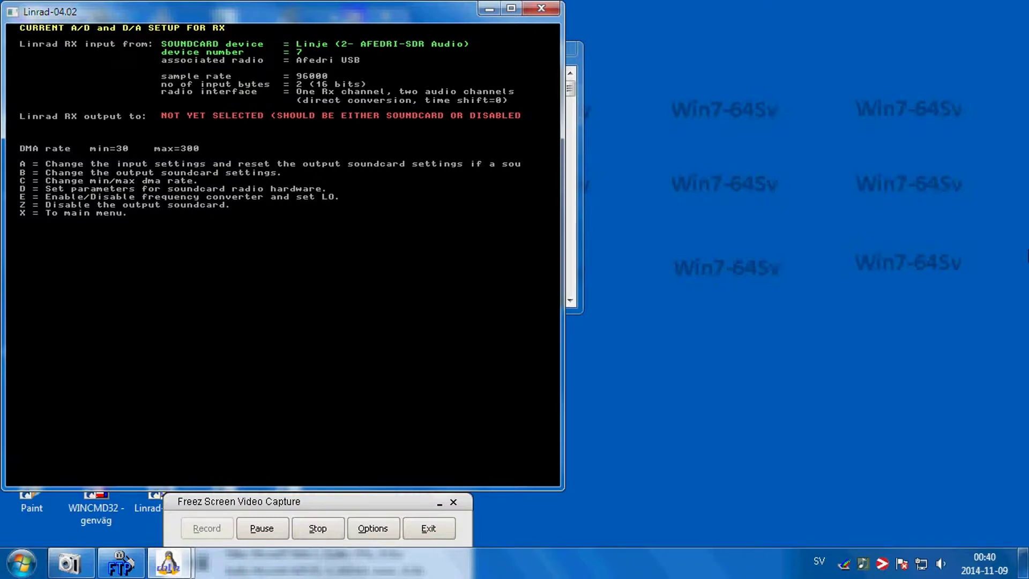
Select the Speakers / HP (IDT High Definition) soundcard as the RX output, using Native MME
key("b")
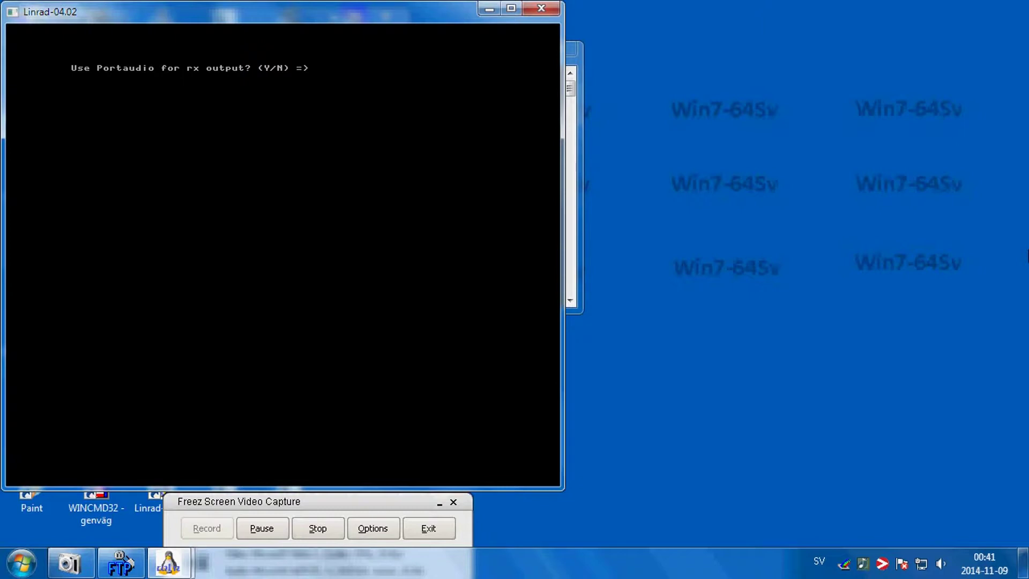
key("y")
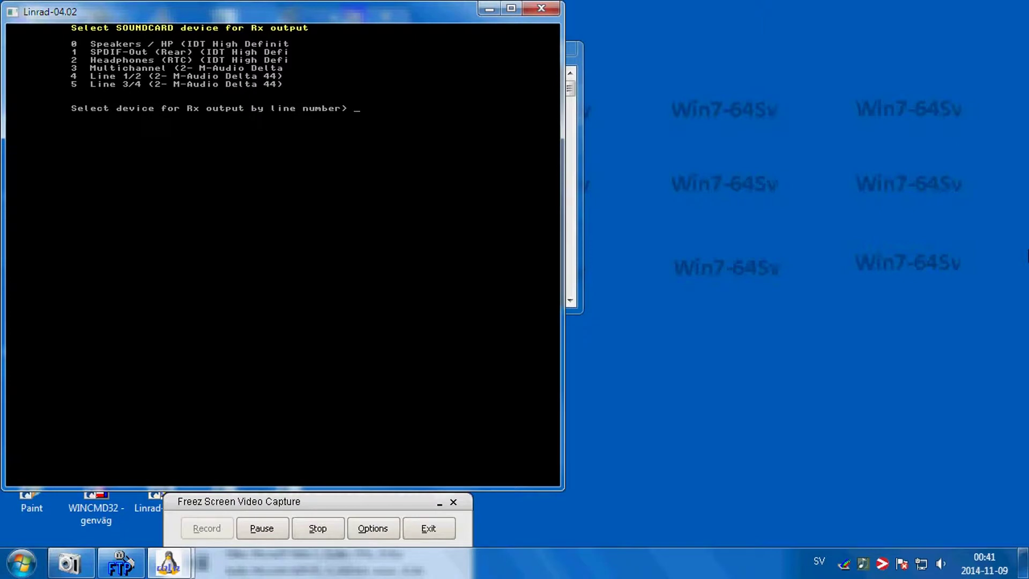
type("0")
key("Return")
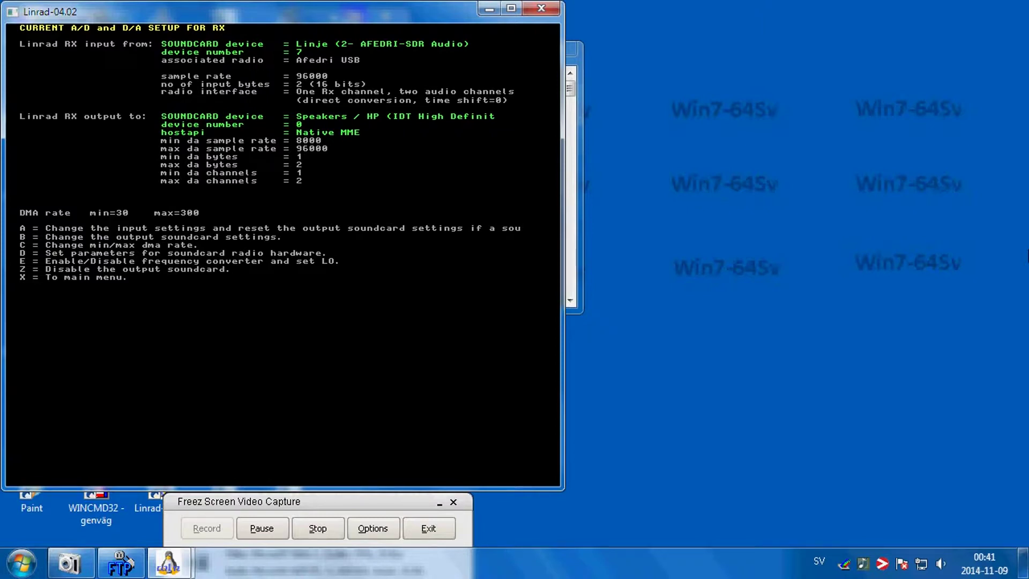
Set the Afedri hardware parameters to VGA type AD8330 and an LO frequency error of 0 ppb
key("d")
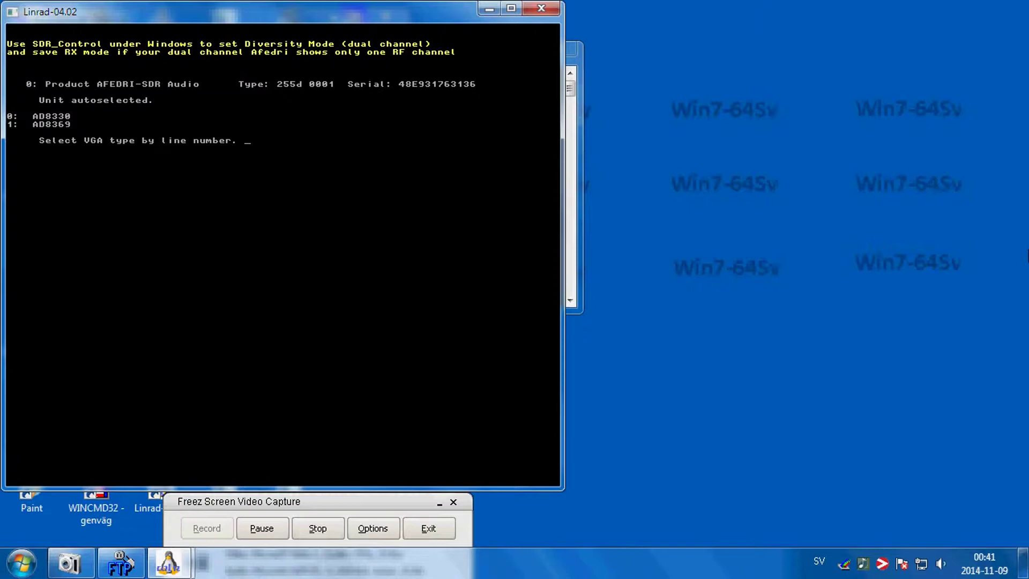
type("0")
key("Return")
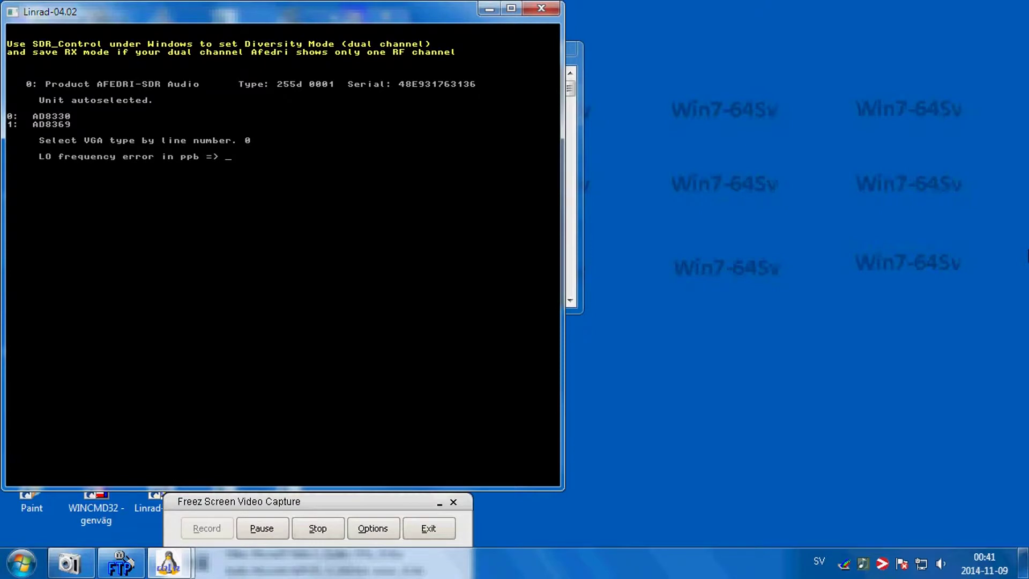
type("0")
key("Return")
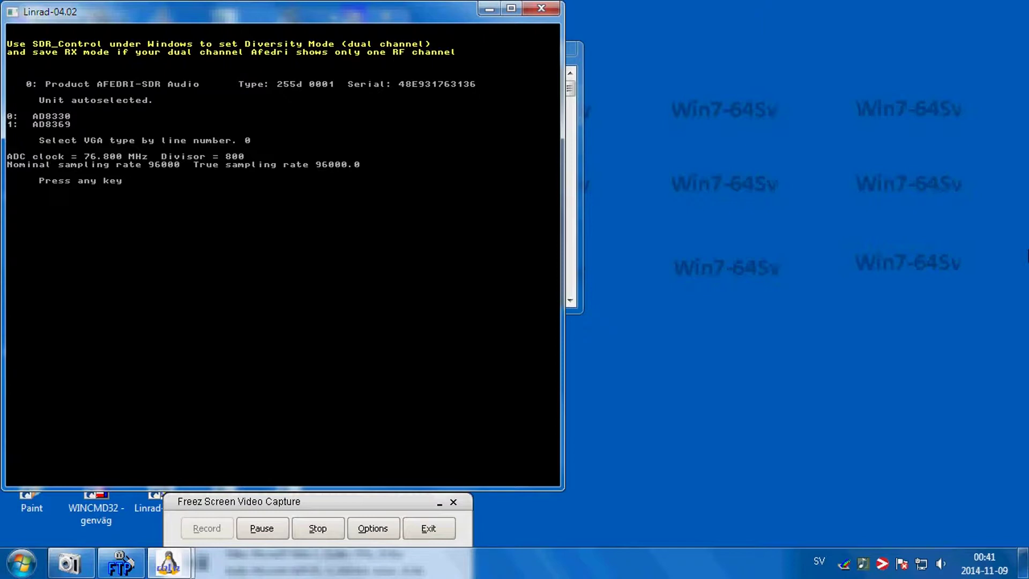
key("Return")
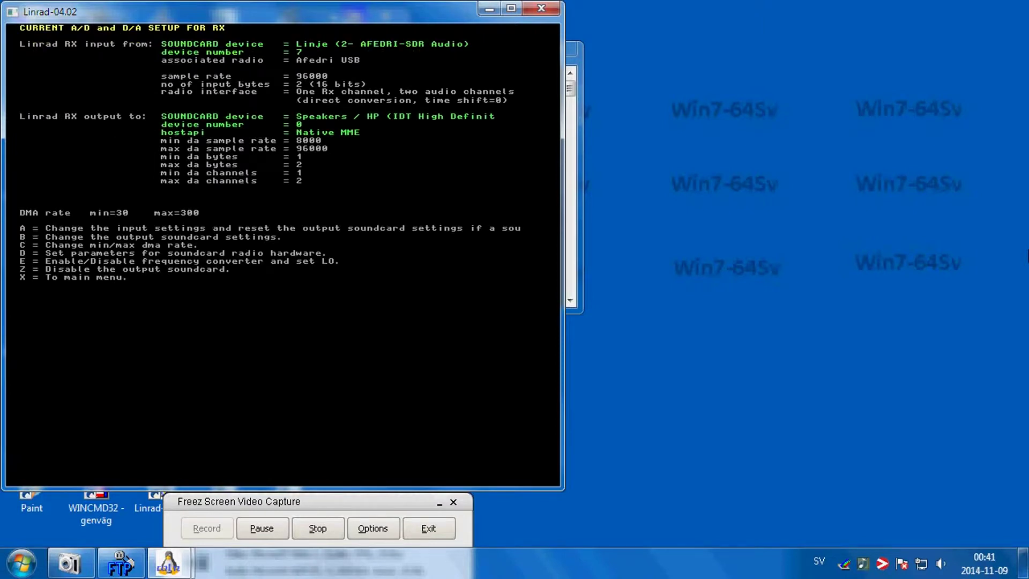
Return to the main menu and save the current parameters in par_userint
key("x")
key("Return")
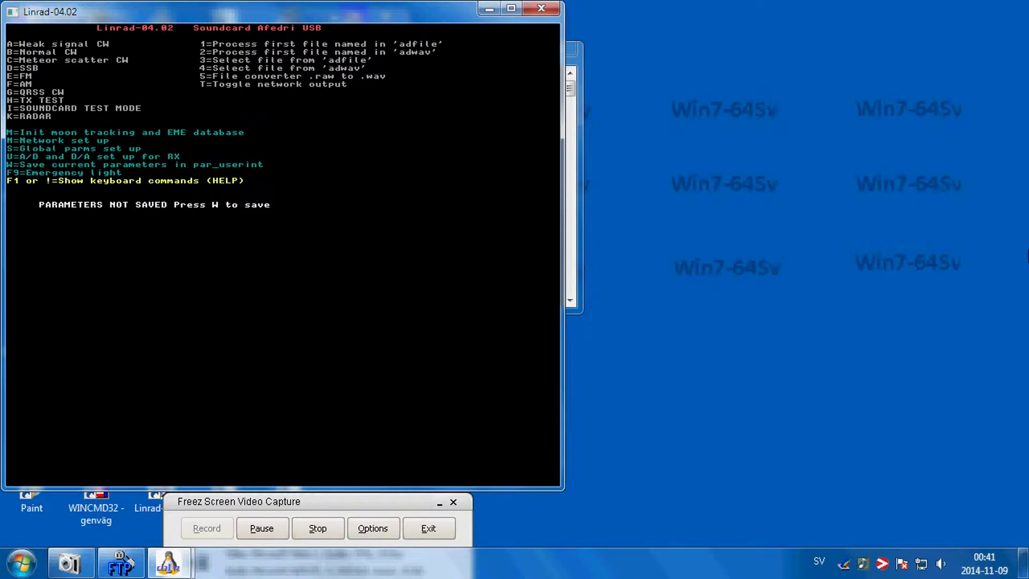
key("w")
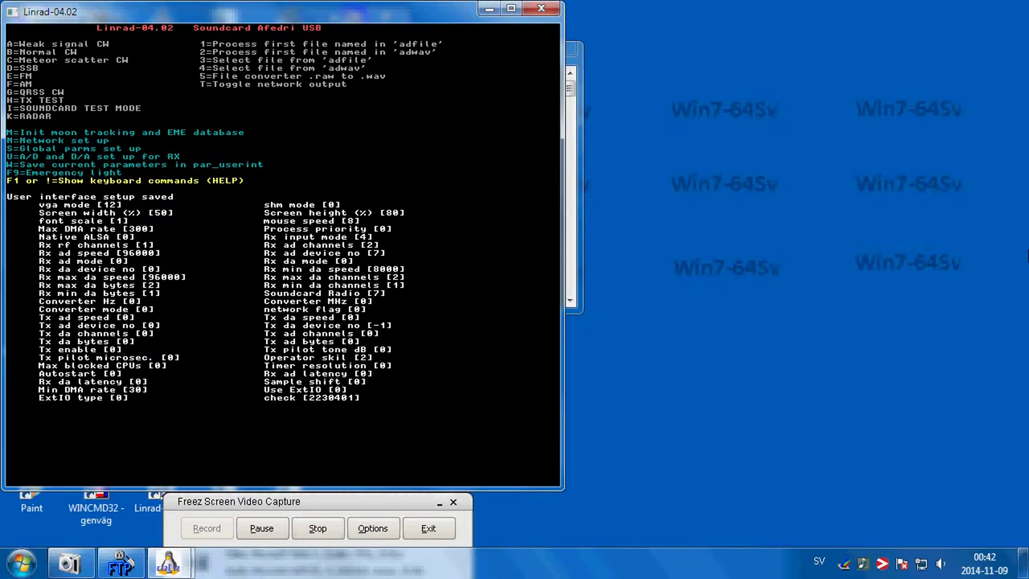
Start SSB reception and tune to the signal at about 14158.52 kHz in the main spectrum
key("a")
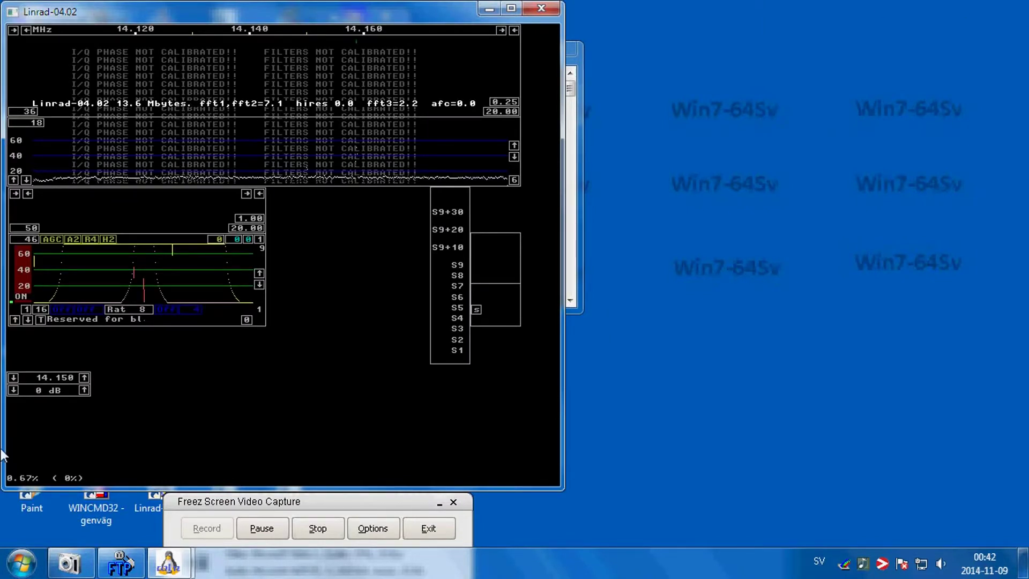
left_click(357, 144)
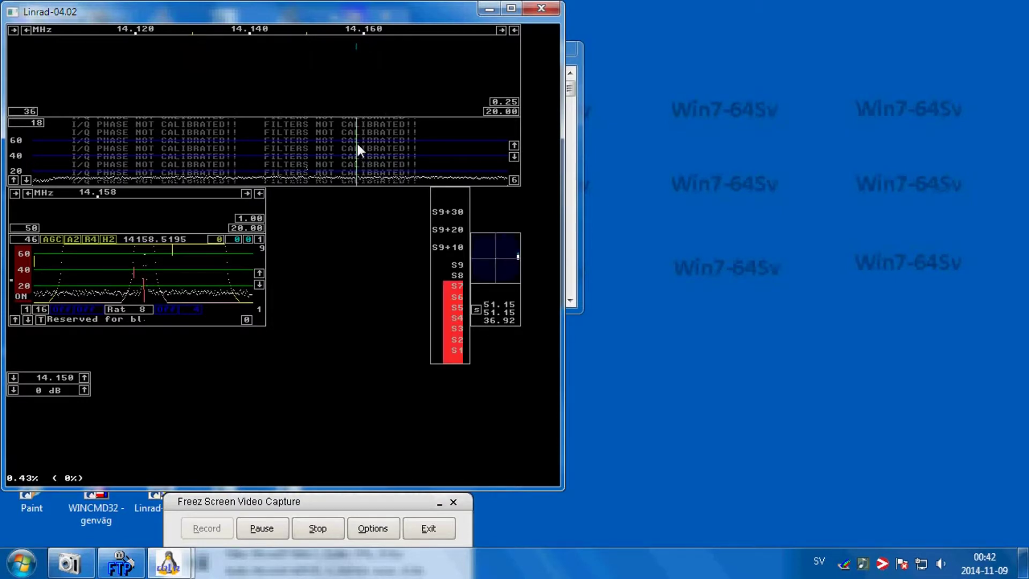
Test hardware tuning by stepping the centre frequency to 14.200 MHz, down to 14.100 MHz and back to 14.150 MHz
left_click(85, 378)
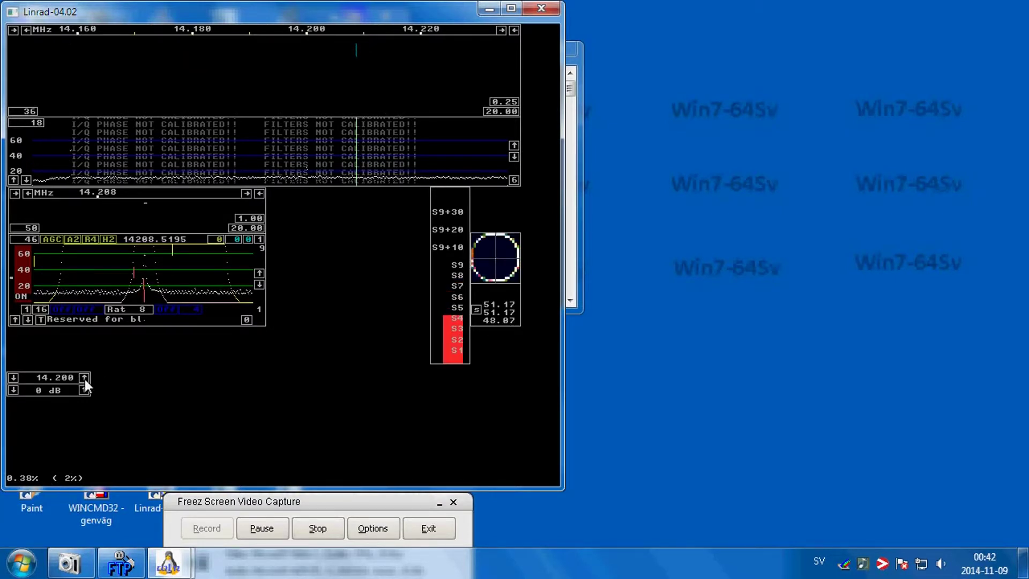
left_click(14, 378)
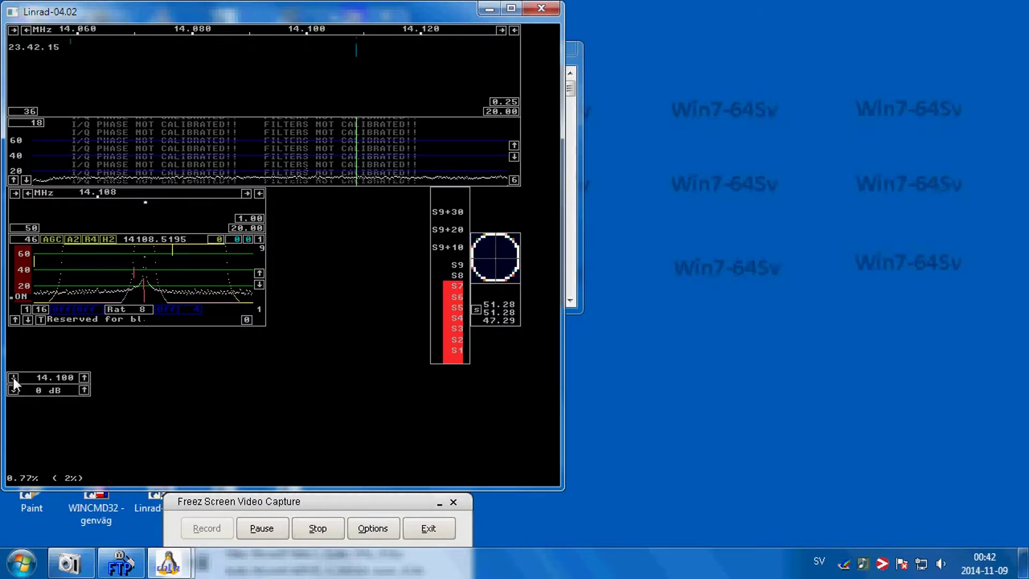
left_click(84, 379)
Set the centre frequency step to 0.01 MHz and step the centre frequency up to 14.170 MHz
left_click(59, 377)
type(".01")
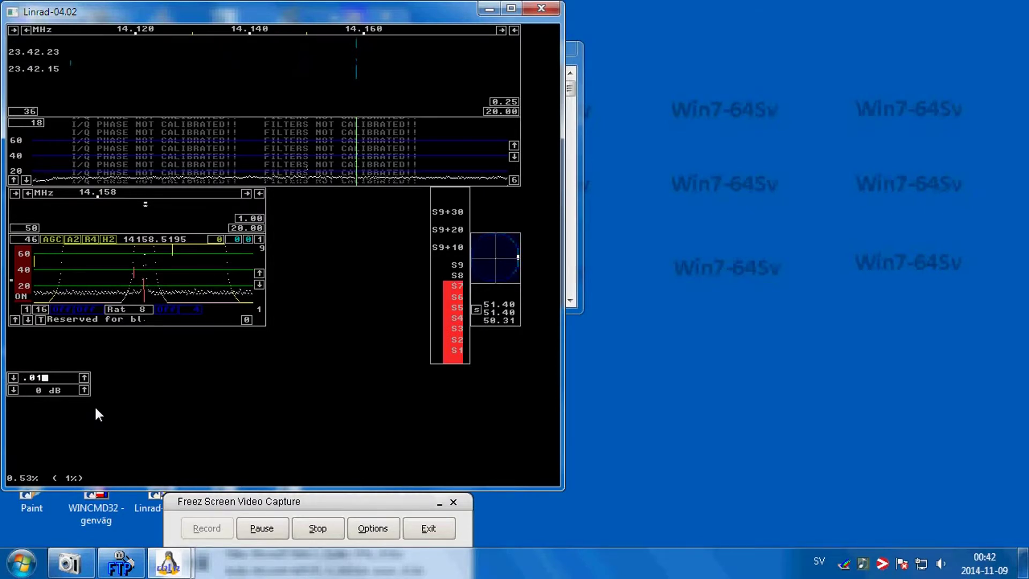
type("5")
key("Return")
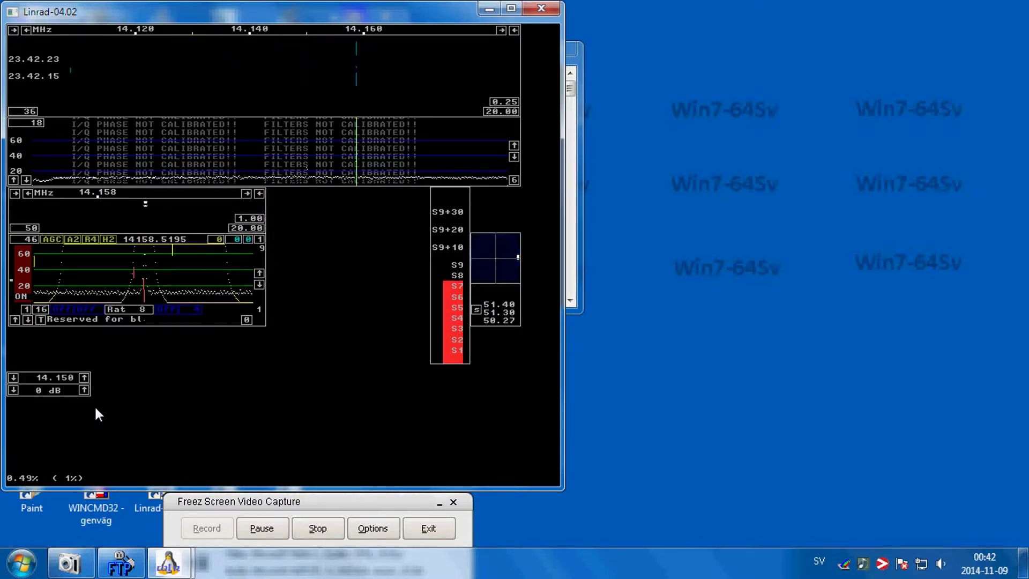
left_click(84, 378)
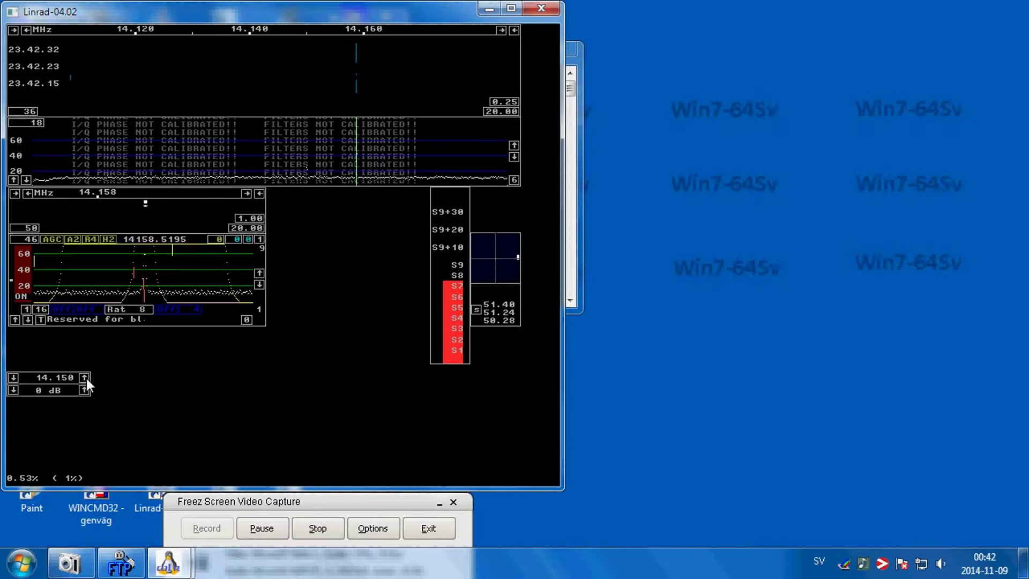
left_click(84, 378)
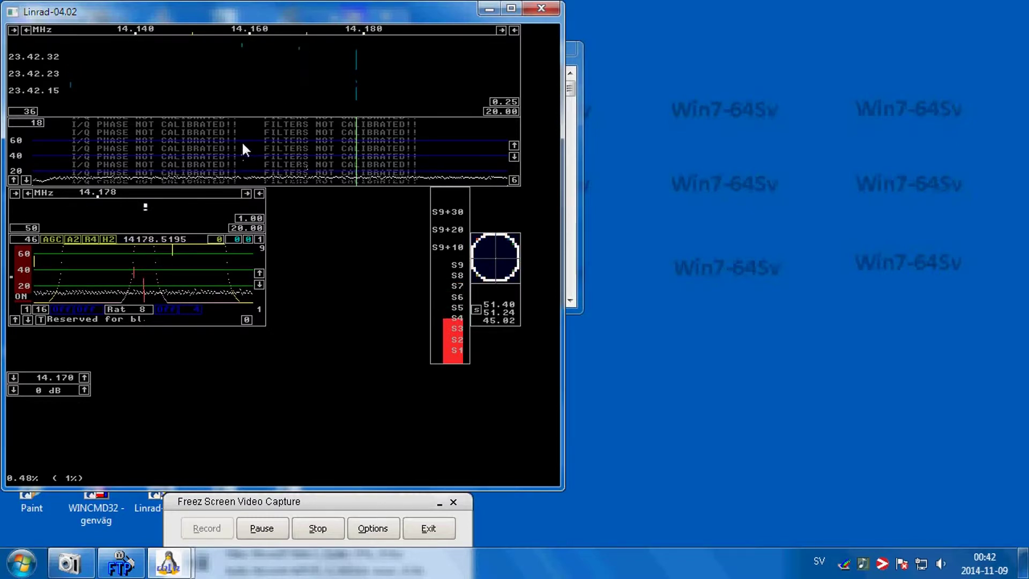
Set the hardware gain below the centre frequency to 20 dB
left_click(47, 389)
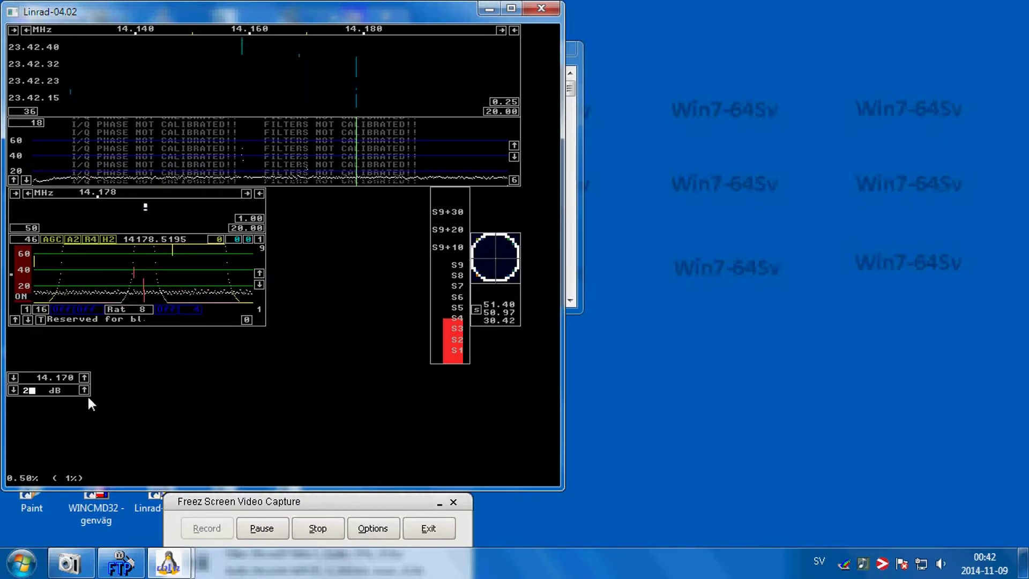
type("20")
key("Return")
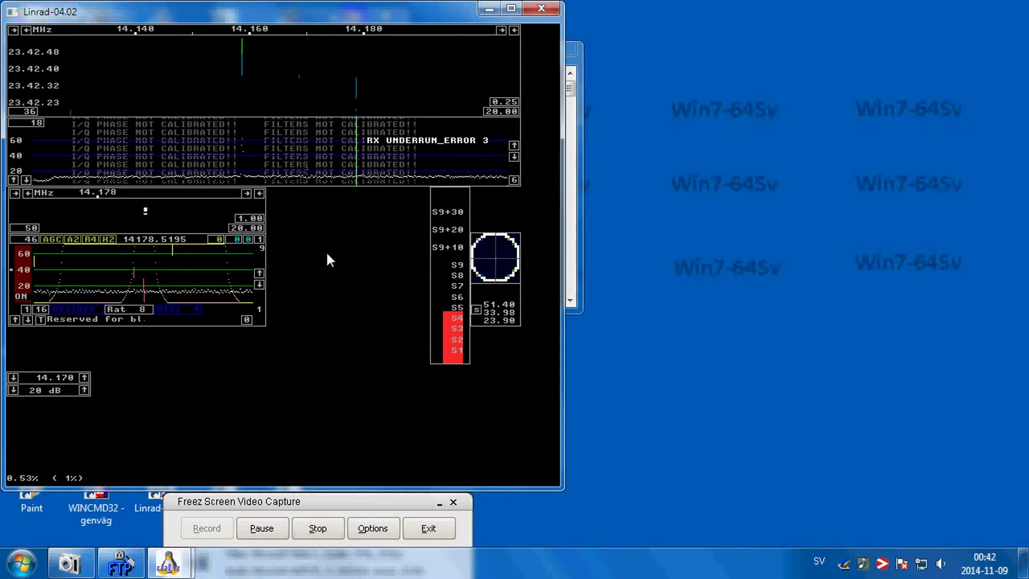
Raise the hardware gain below the centre frequency to 26 dB
left_click(80, 391)
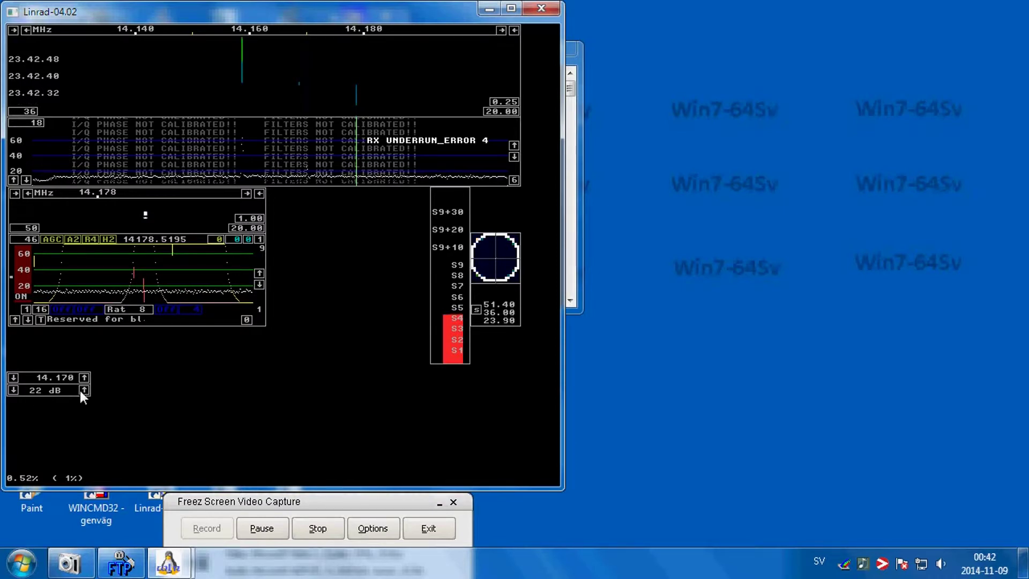
left_click(80, 391)
left_click(80, 390)
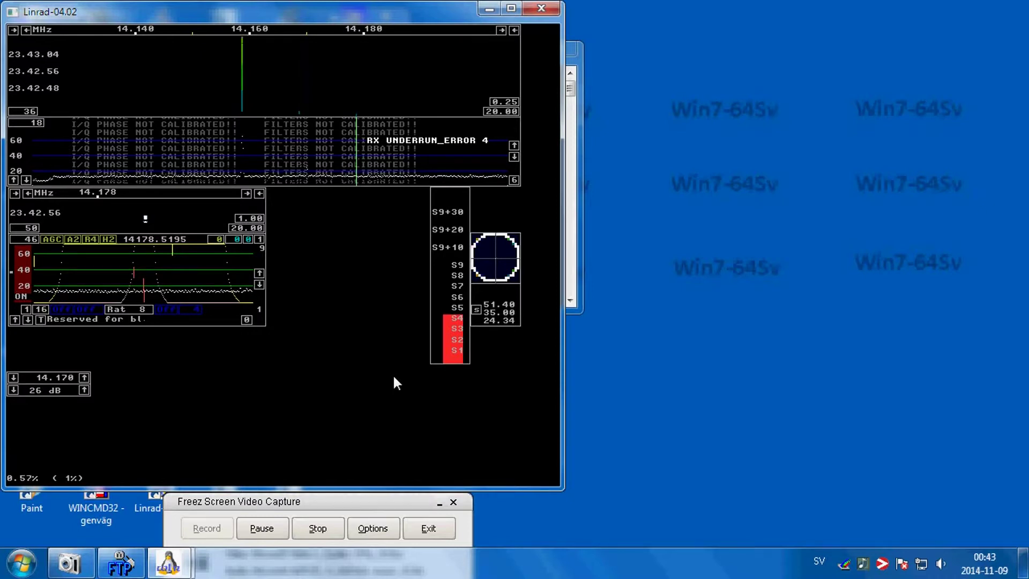
Quit Linrad and open the c:\Installers\old-afedri folder in Windows Commander beside the linrad-04.02 folder
key("x")
key("x")
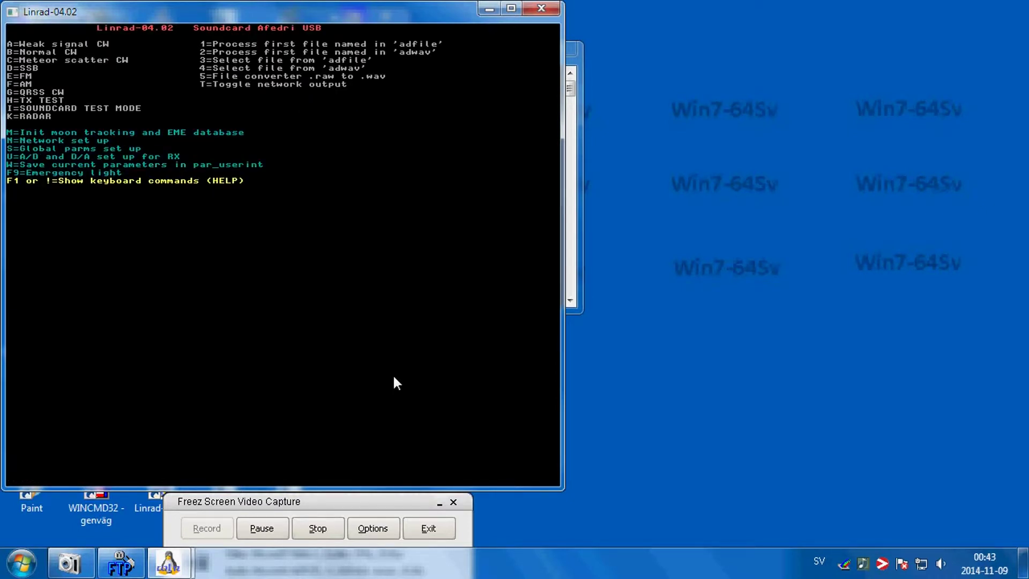
key("x")
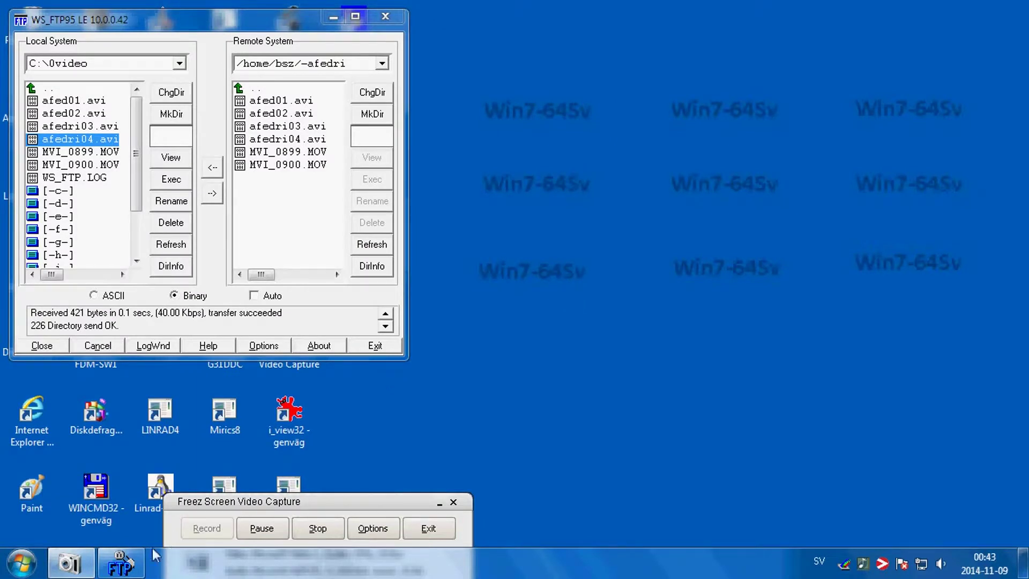
left_click(108, 509)
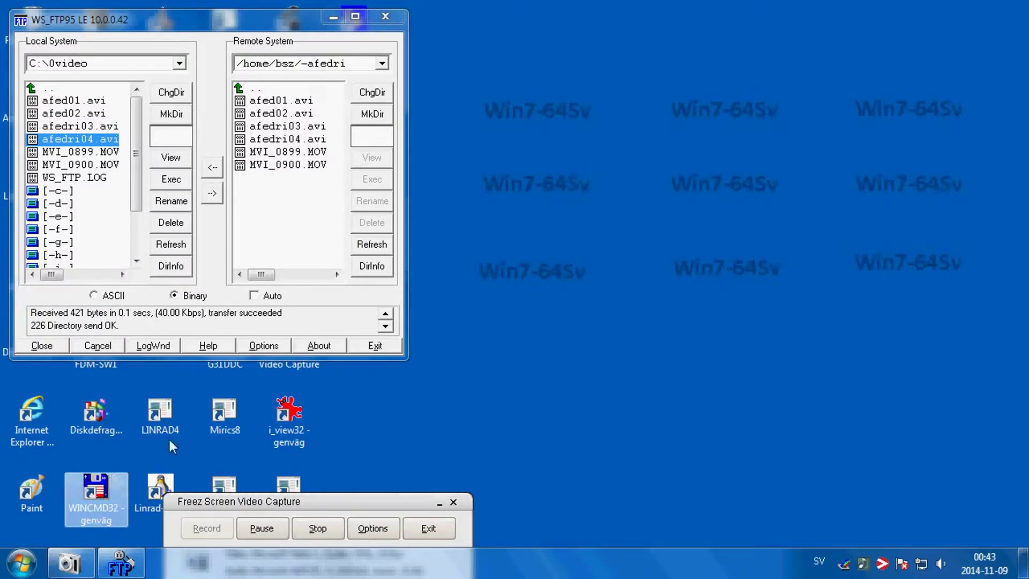
double_click(95, 492)
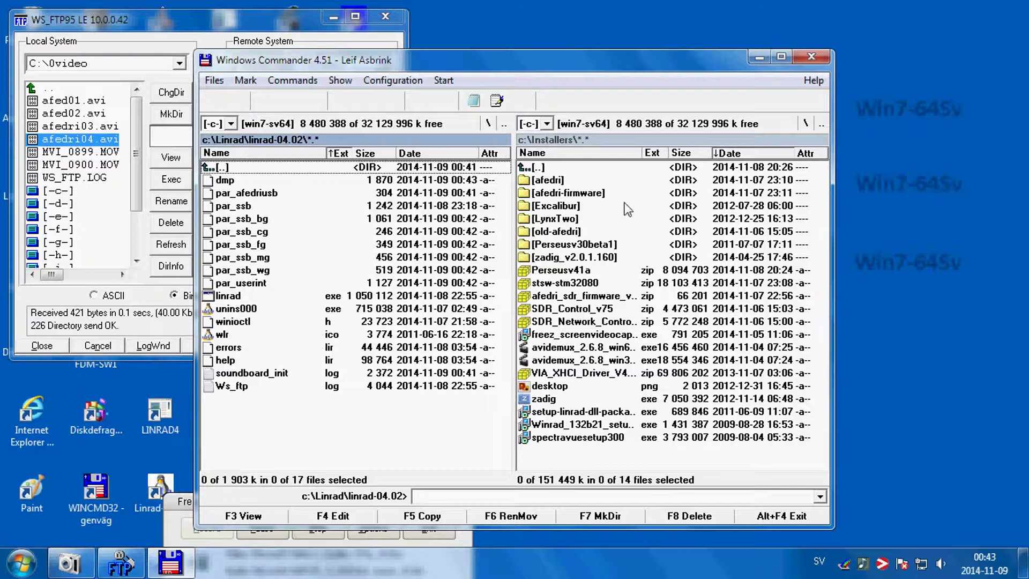
double_click(536, 232)
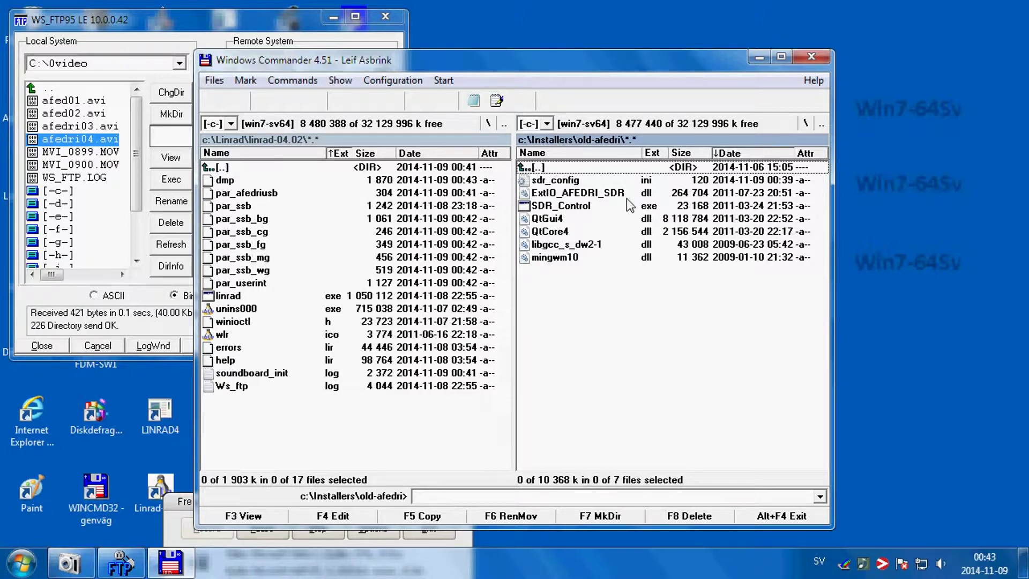
Copy ExtIO_AFEDRI_SDR.dll from old-afedri into c:\Linrad\linrad-04.02
left_click(560, 195)
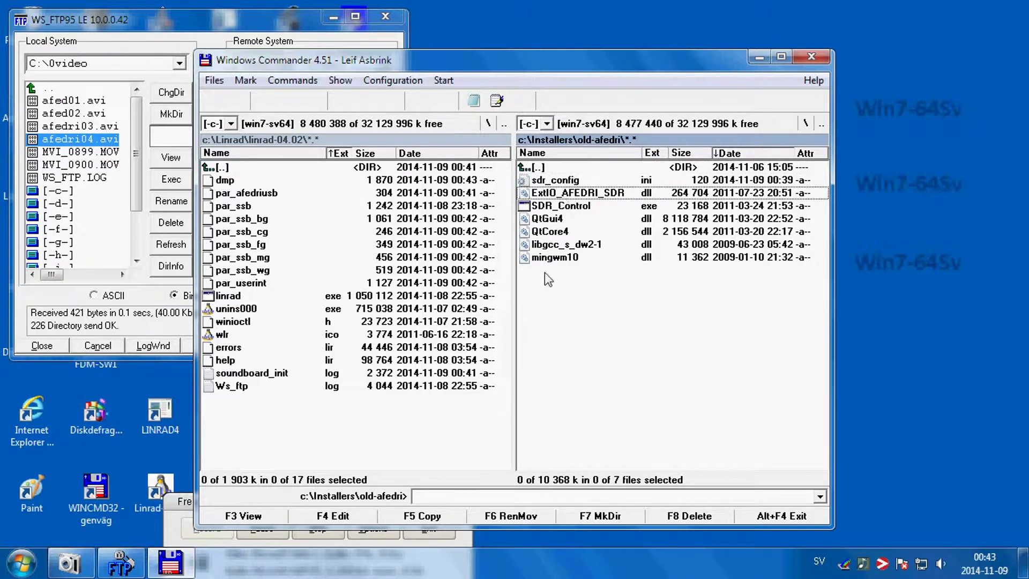
left_click(422, 519)
left_click(460, 346)
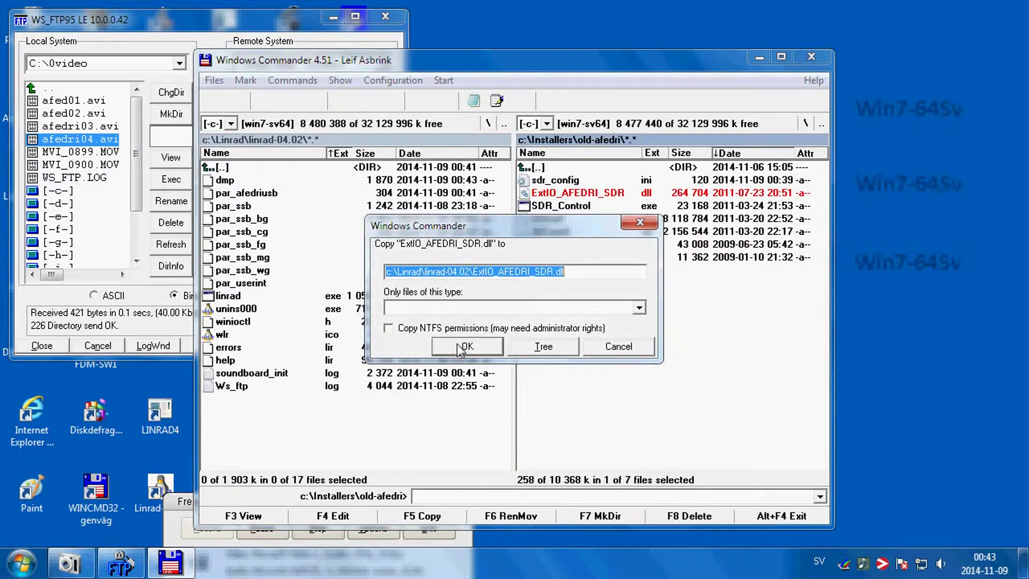
Copy QtGui4, QtCore4, libgcc_s_dw2-1 and mingwm10 DLLs into c:\Linrad\linrad-04.02, and minimize Windows Commander
left_click(578, 218)
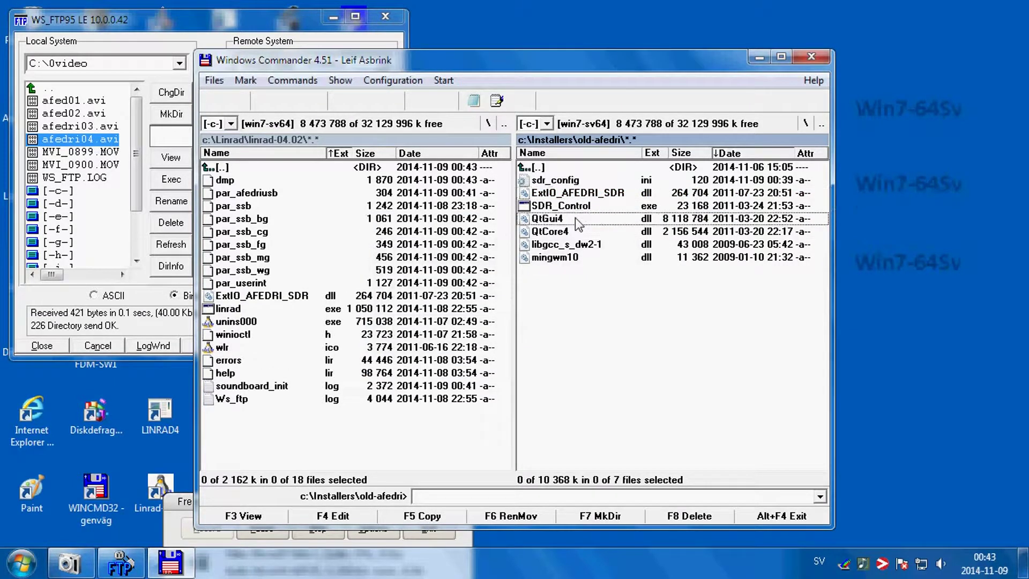
left_click(581, 258, "shift")
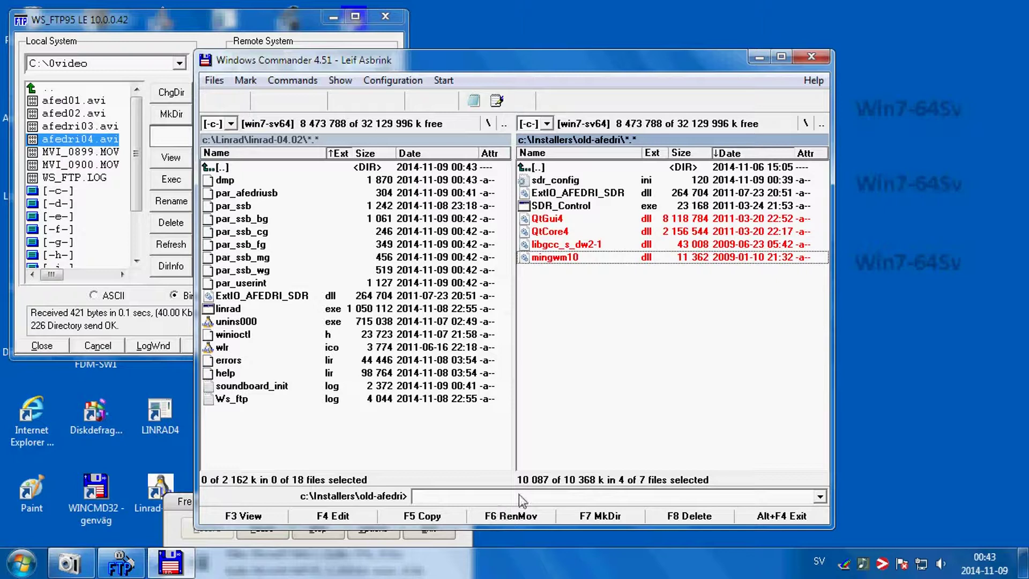
left_click(423, 515)
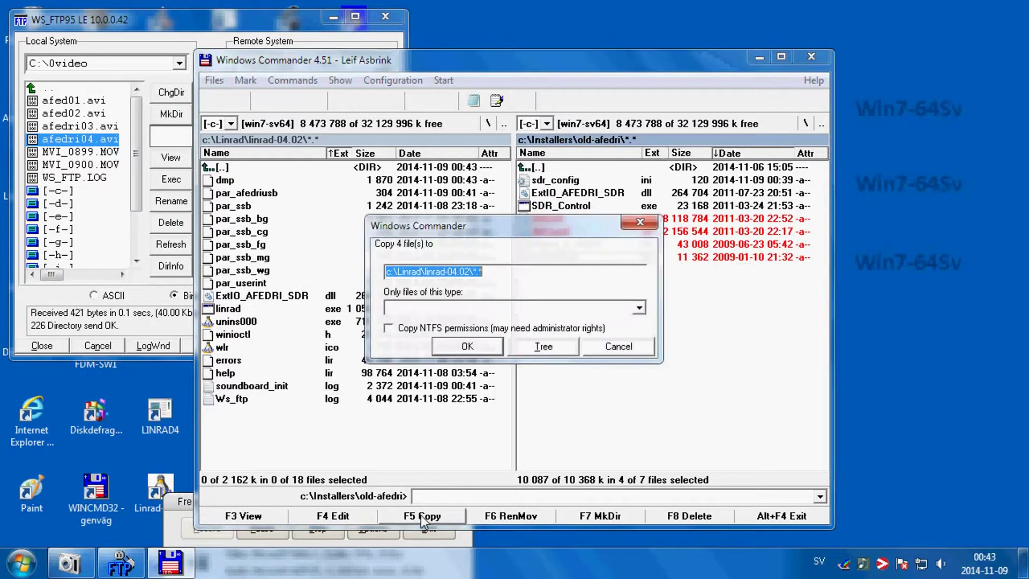
left_click(473, 346)
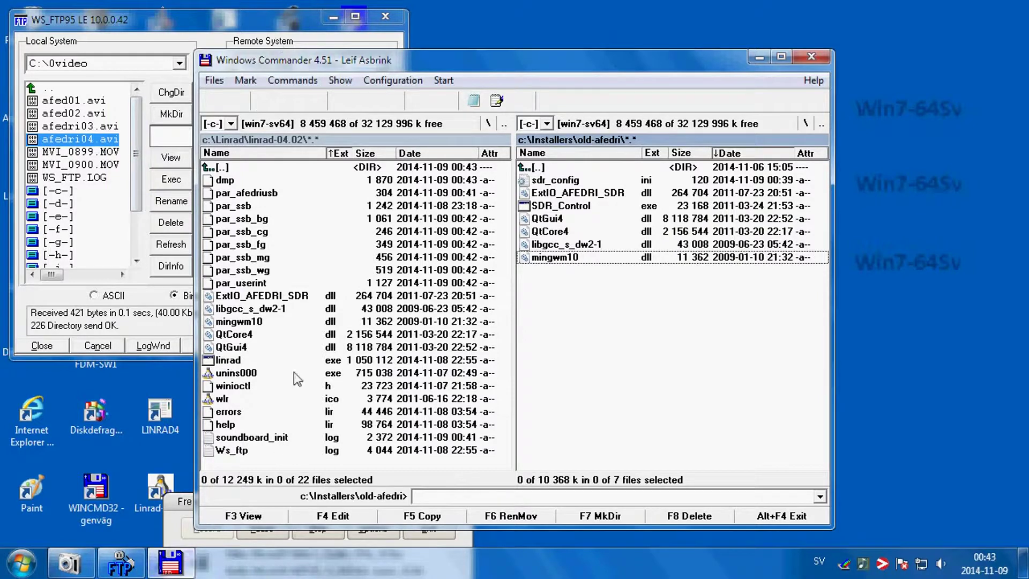
left_click(757, 57)
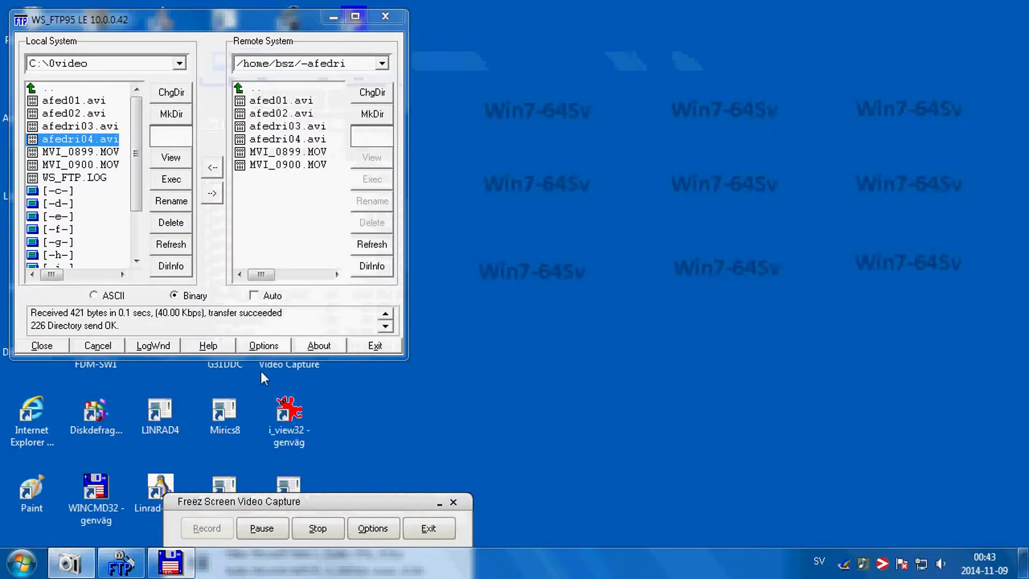
Restart Linrad and set the input hardware to libExtIO with ExtIO_AFEDRI_SDR.dll (line 0) and a non-inverted spectrum
double_click(156, 488)
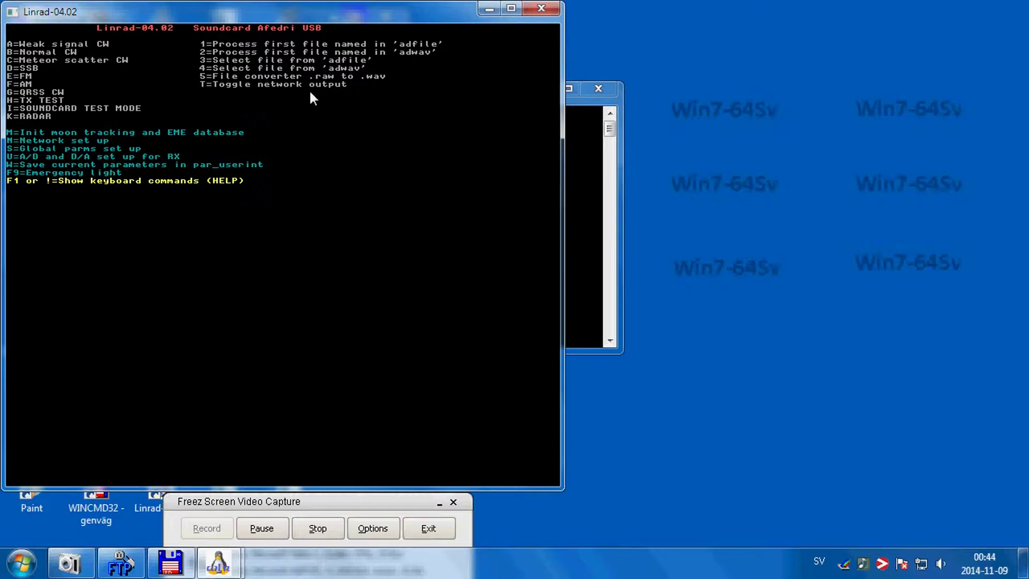
key("u")
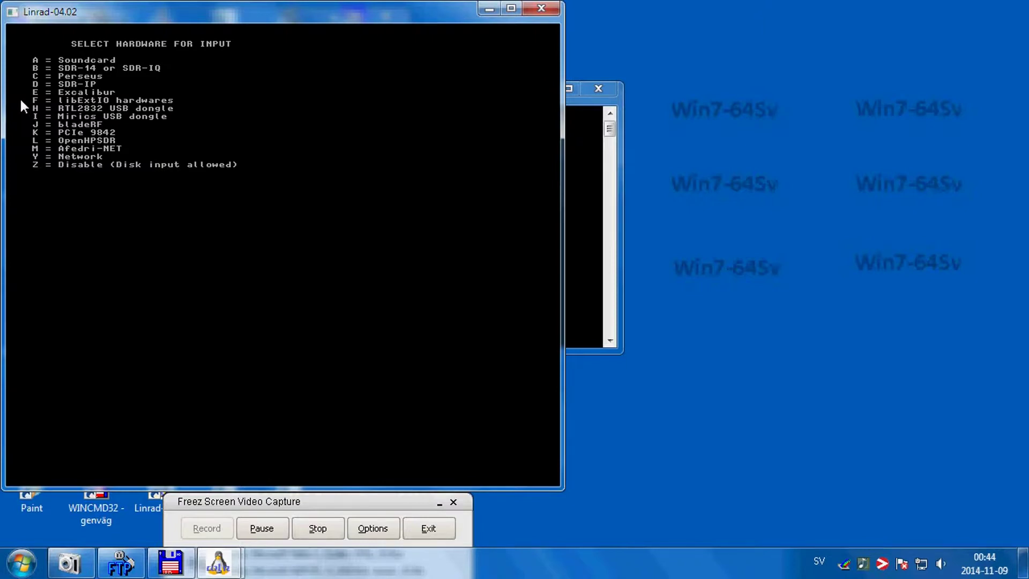
key("f")
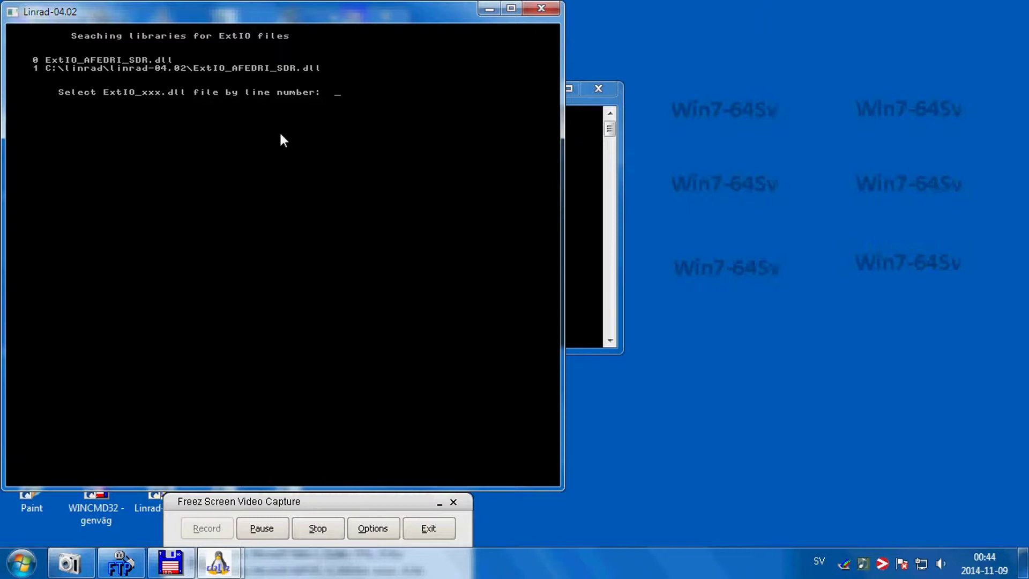
type("0")
key("Return")
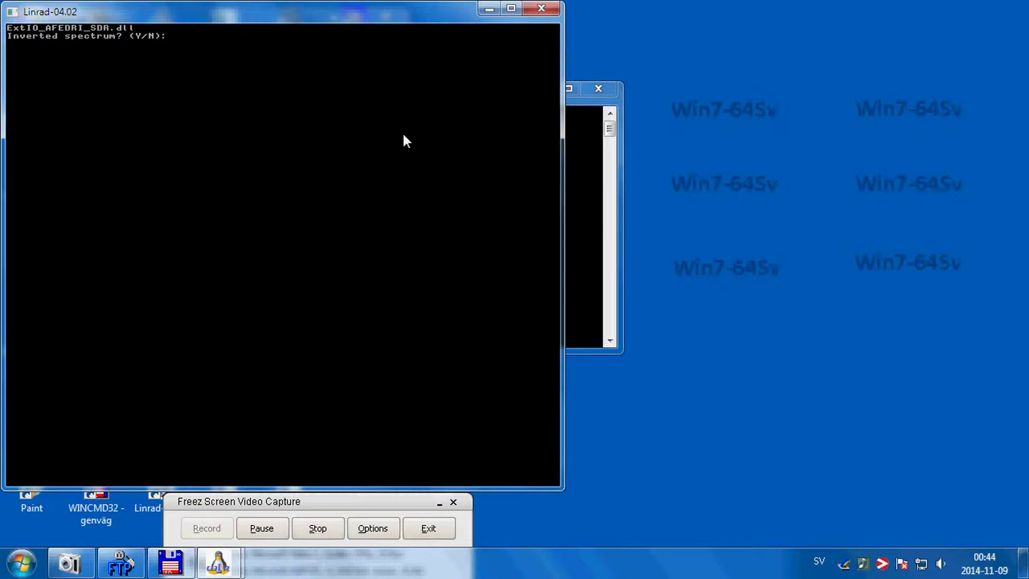
key("n")
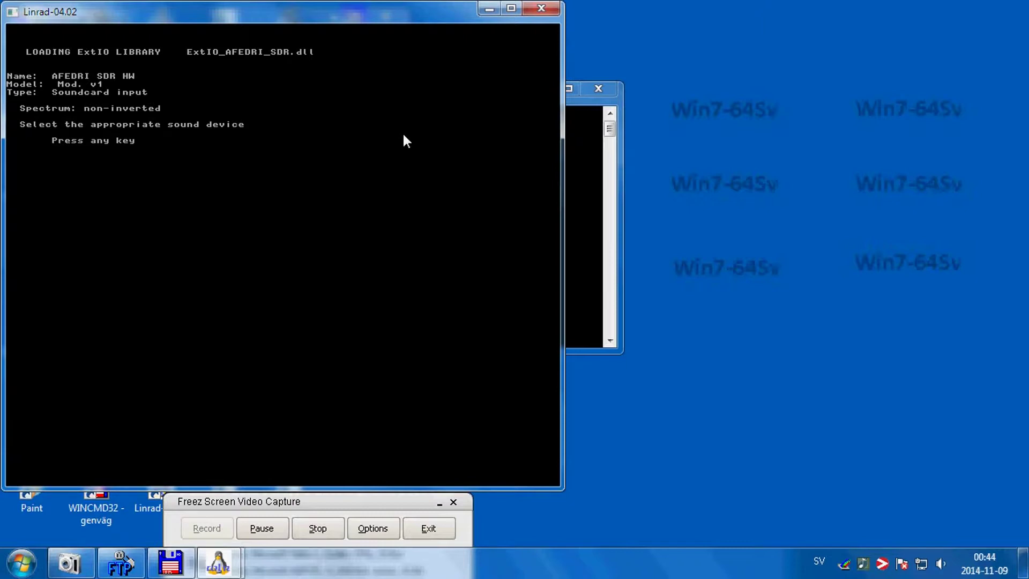
key("Return")
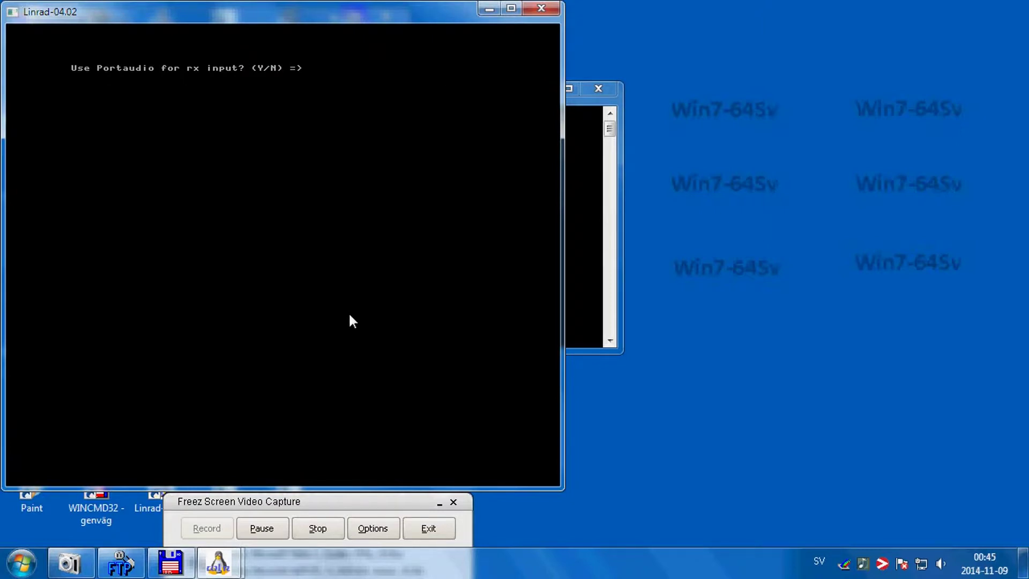
Set the Portaudio receive input to device 7, Linje (AFEDRI-SDR Audio), without extra channels or extended format, at 96000 Hz
key("y")
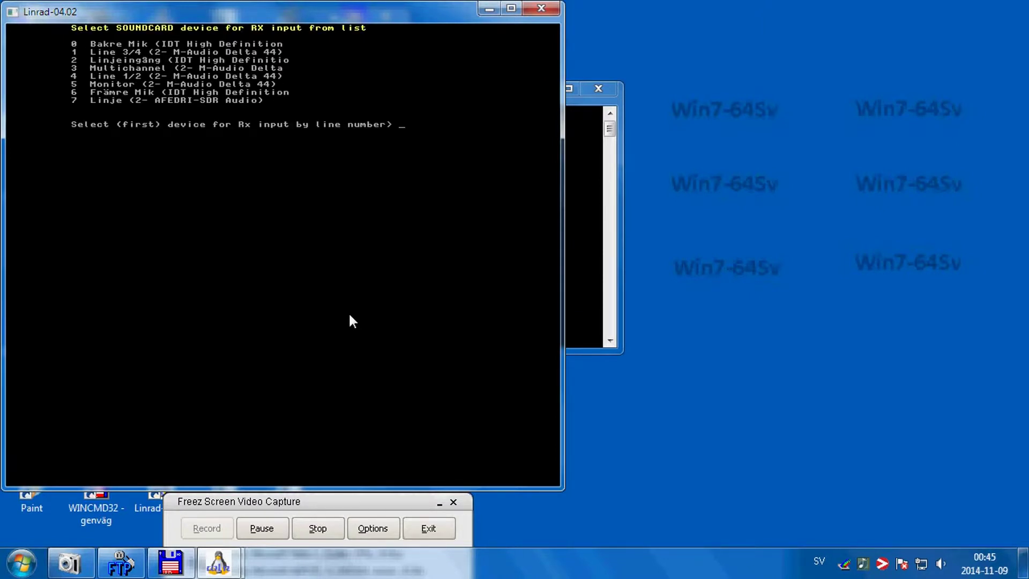
type("7")
key("Return")
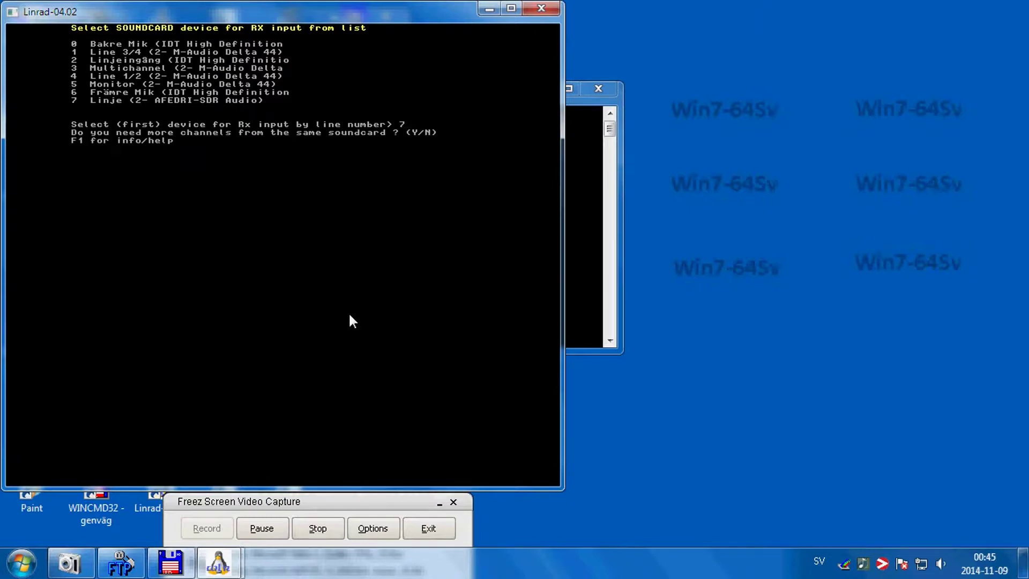
key("n")
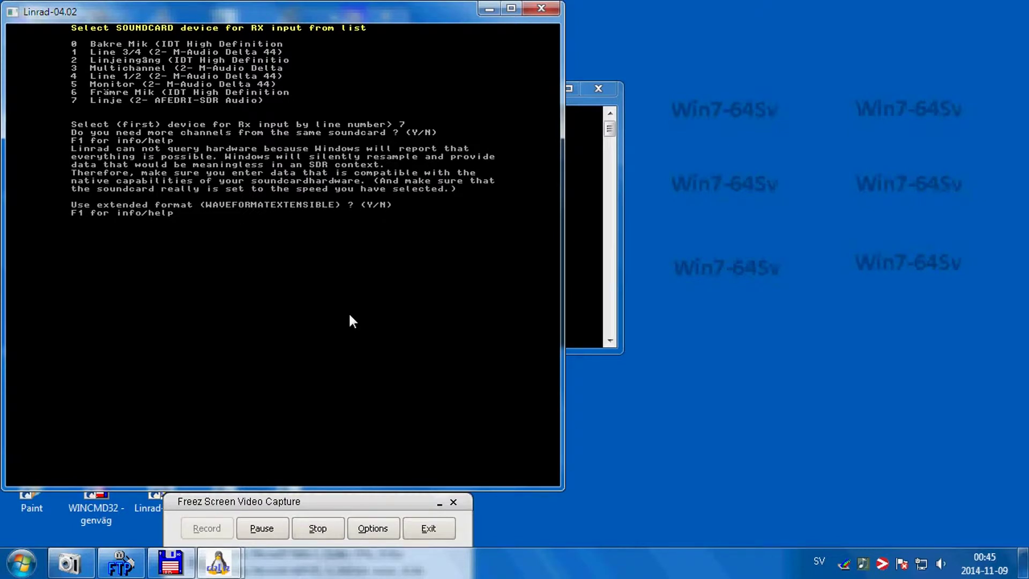
type("n")
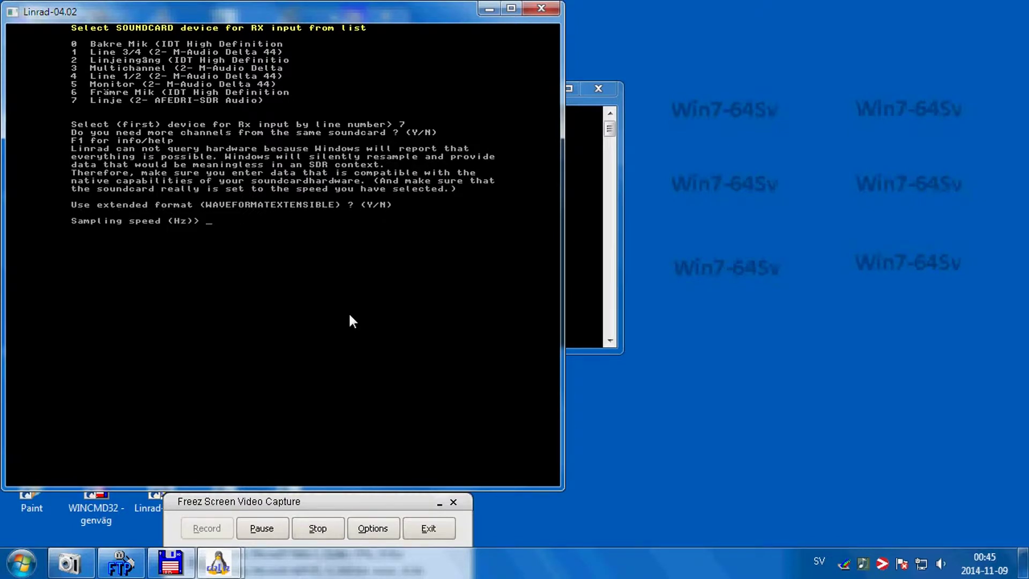
type("96000")
key("Return")
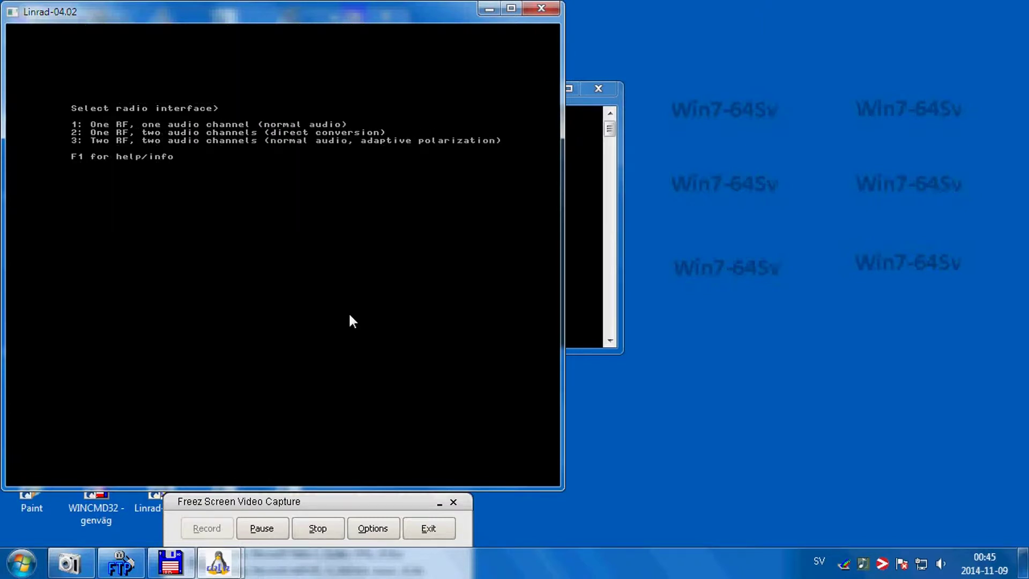
Set the radio interface to one RF, two audio channels with I/Q time shift 0, and the receiver hardware to Undef
type("2")
type("0")
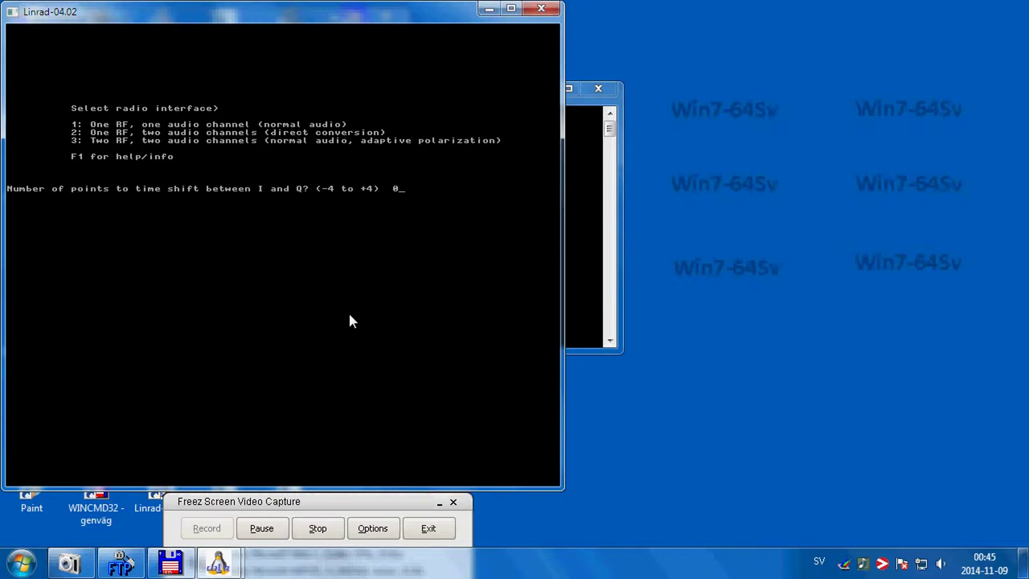
key("Return")
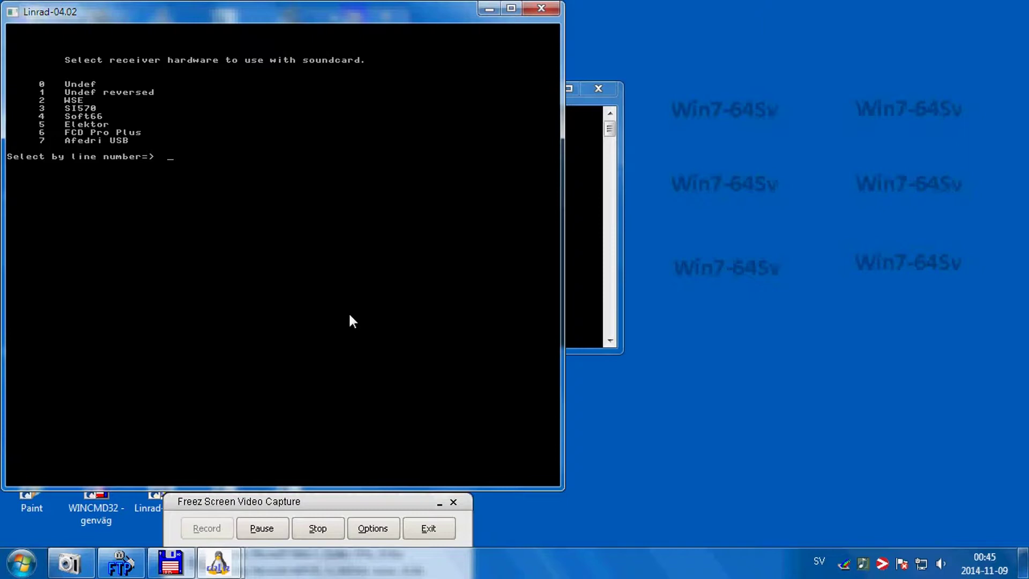
type("0")
key("Return")
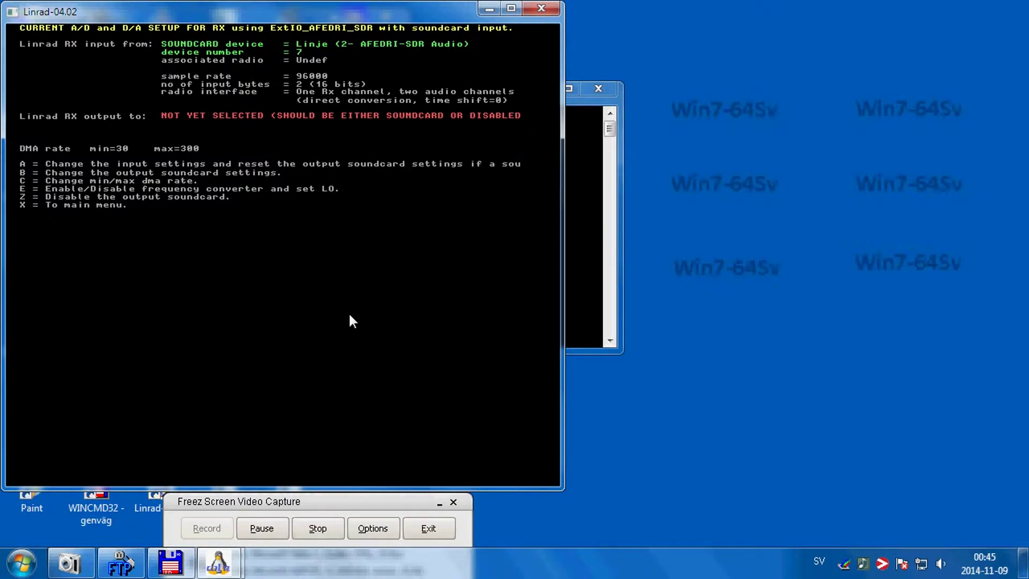
Set the receive output to Speakers / HP (device 0) through Portaudio and save the parameters to par_userint
key("b")
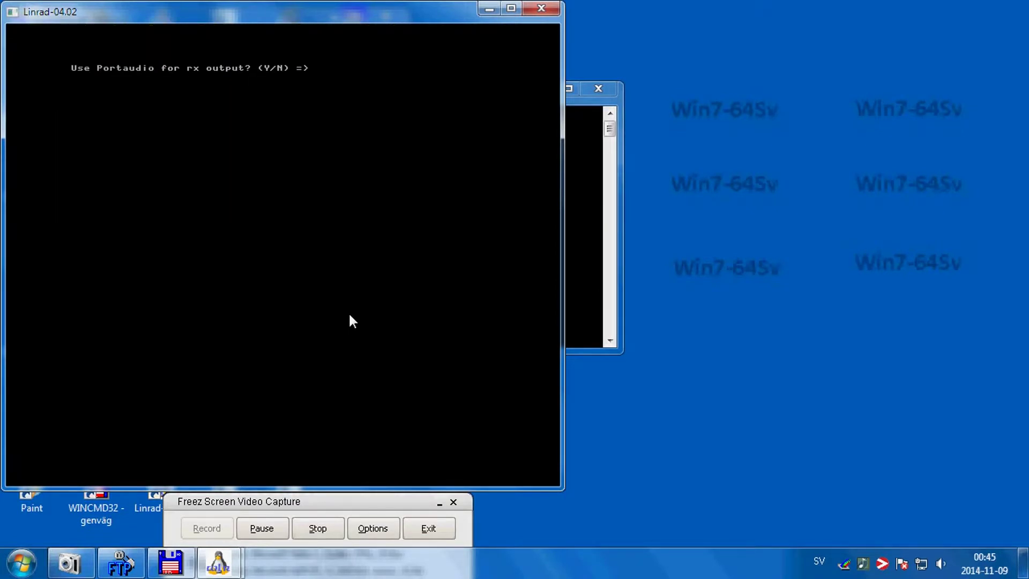
key("y")
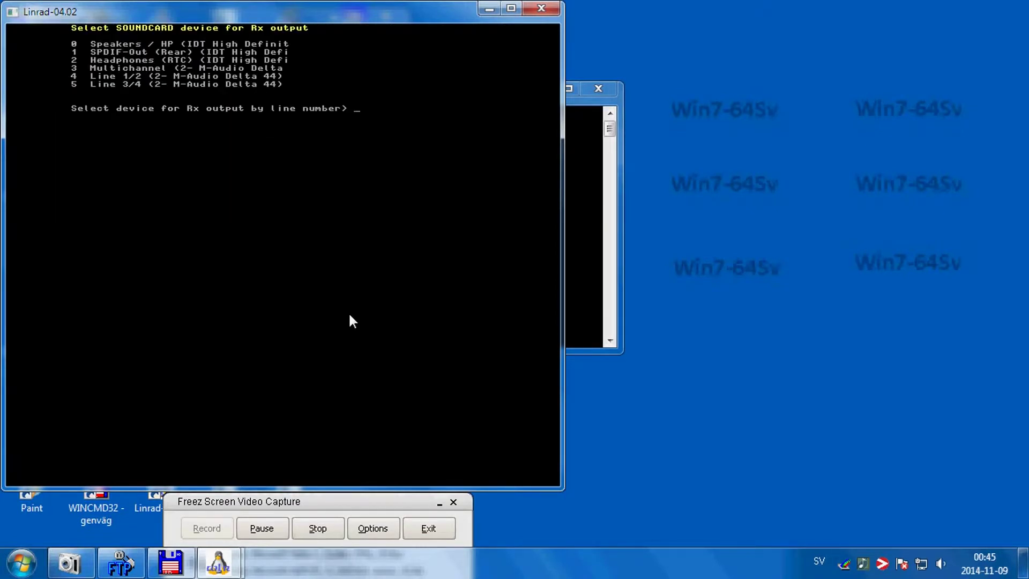
type("0")
key("Return")
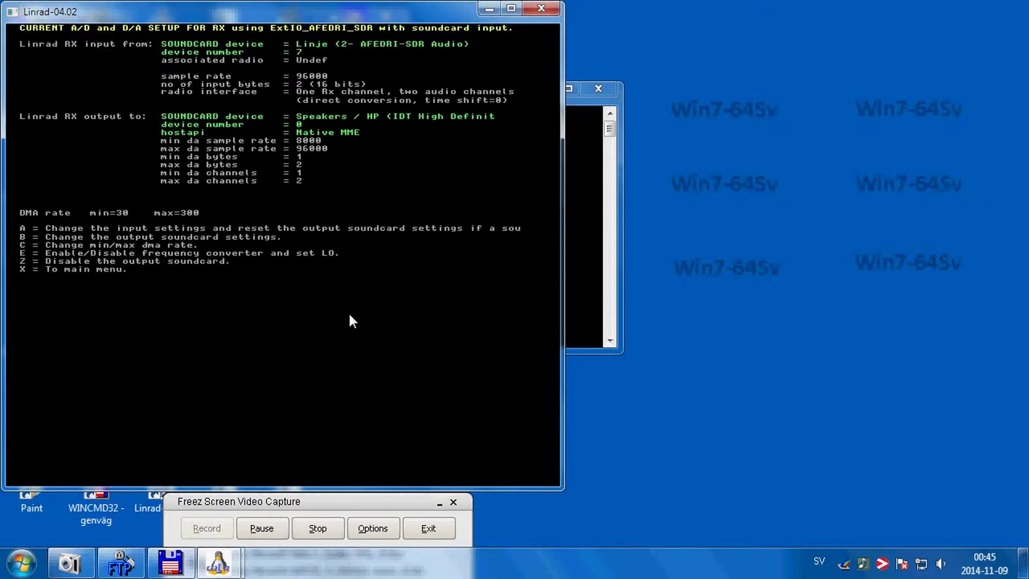
key("x")
key("Return")
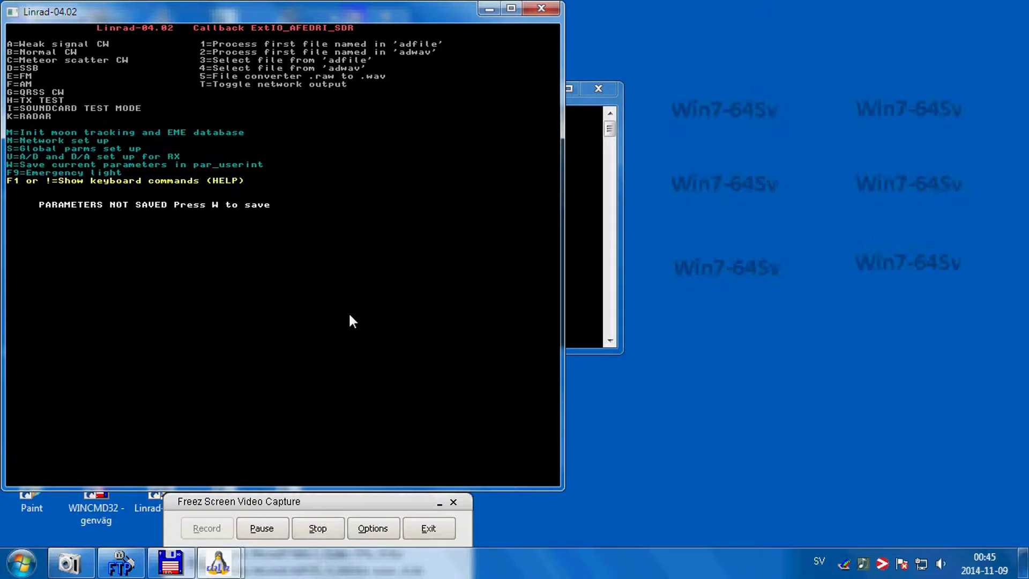
key("w")
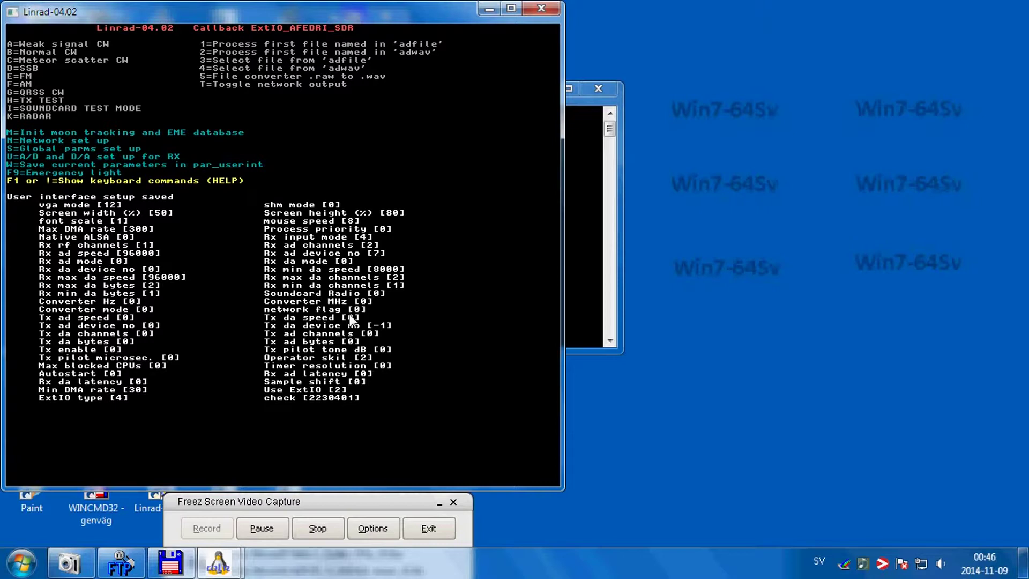
Start reception with the ExtIO library and move the SDR Control Box away from the Linrad window
key("b")
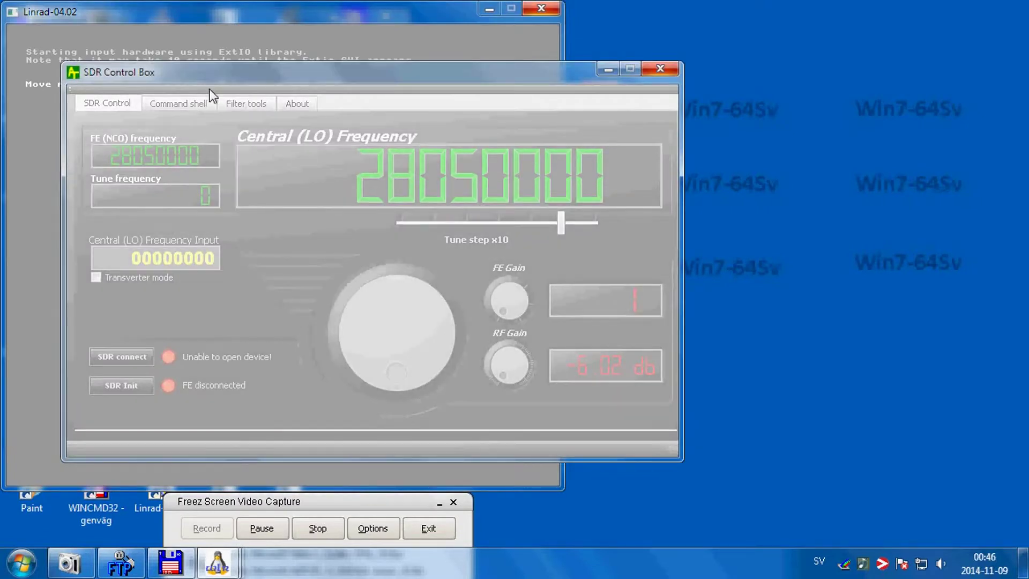
left_click_drag(223, 69, 503, 138)
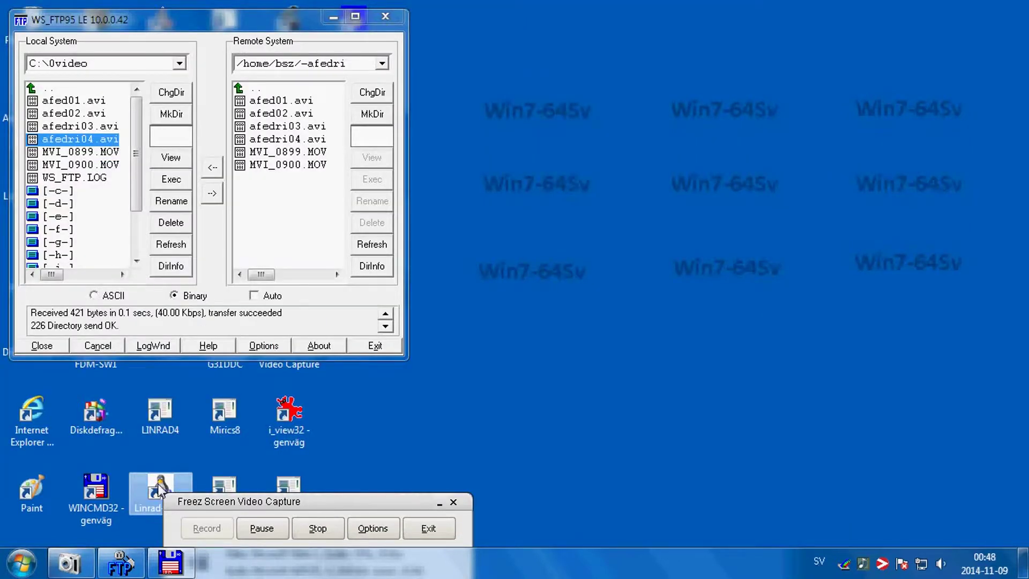
Start Linrad-04.02 in Normal CW mode and move the SDR Control Box clear of the Linrad window
double_click(159, 487)
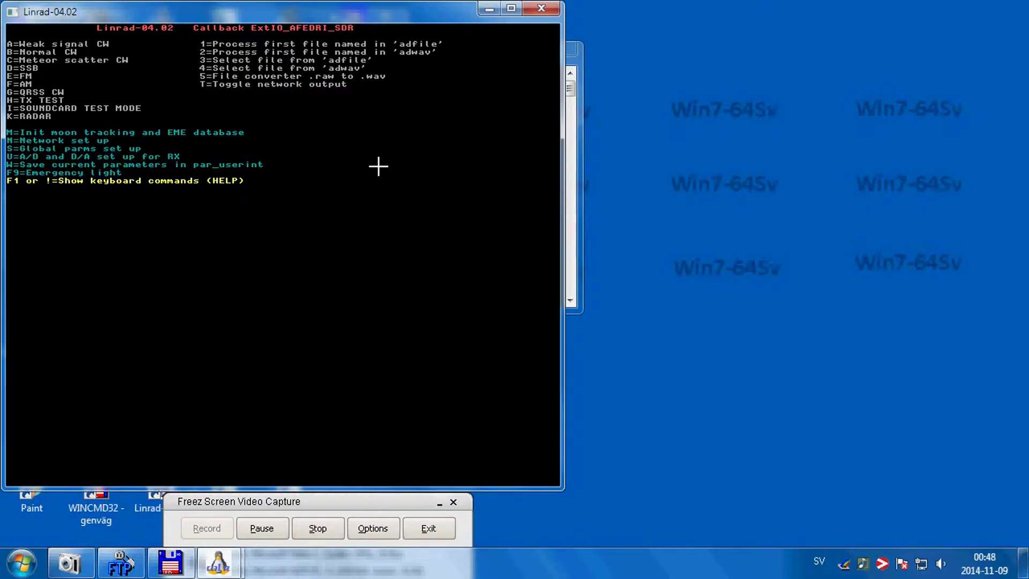
key("b")
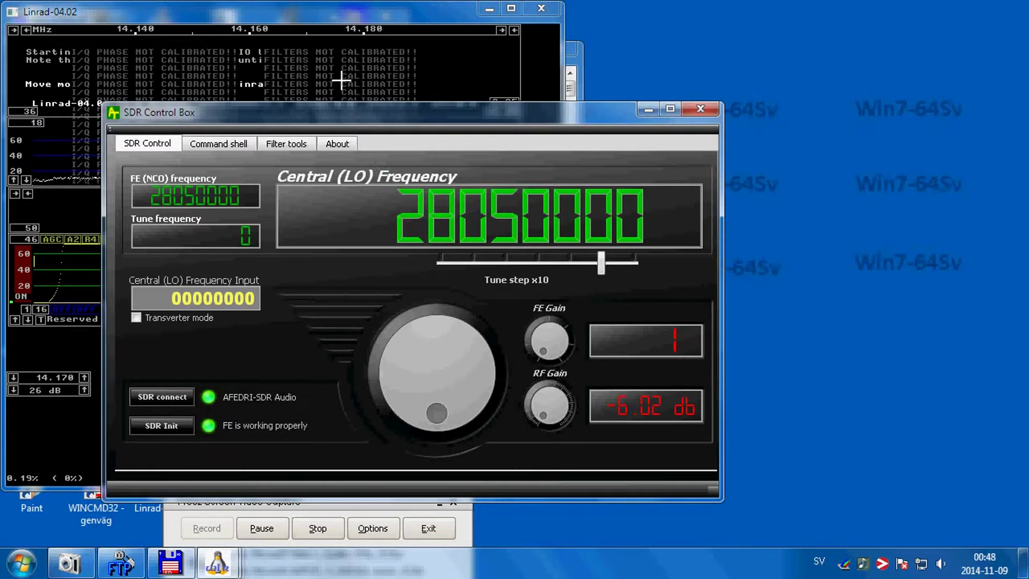
left_click_drag(252, 113, 610, 223)
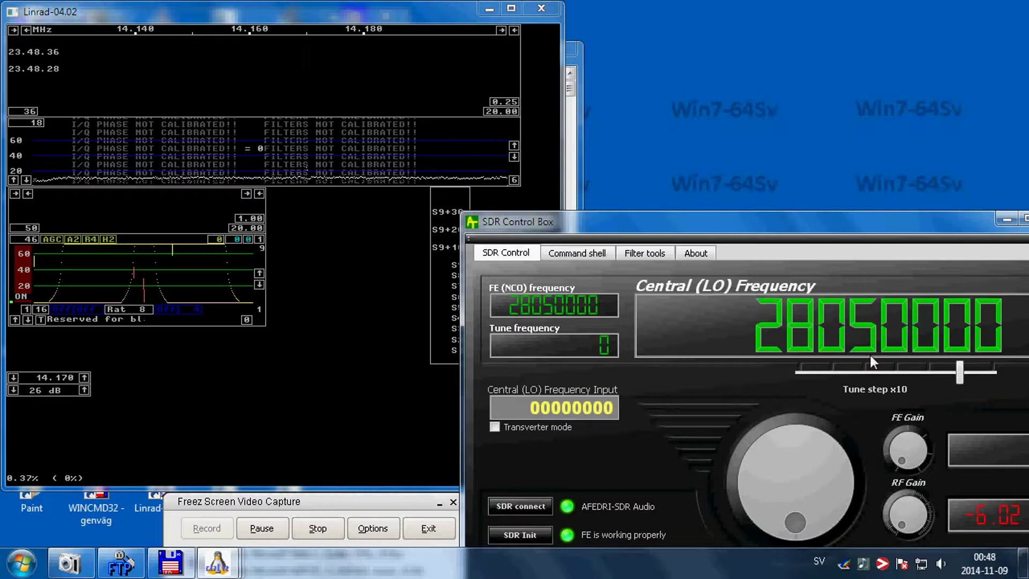
Raise Linrad's centre frequency to 14.180 MHz and tune the SDR Control Box dial down to 14178074 Hz
left_click(84, 377)
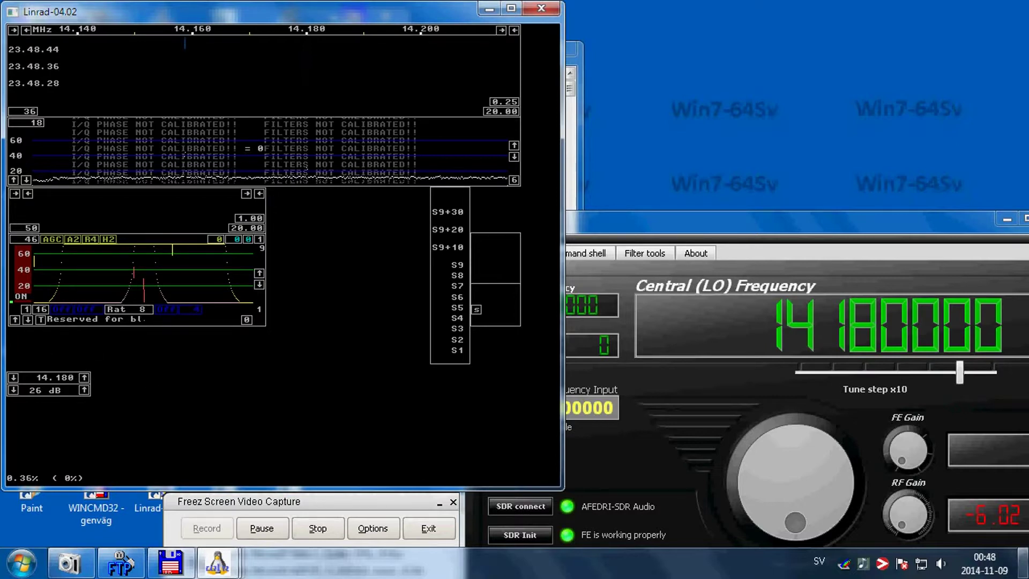
left_click(795, 518)
left_click_drag(795, 519, 828, 515)
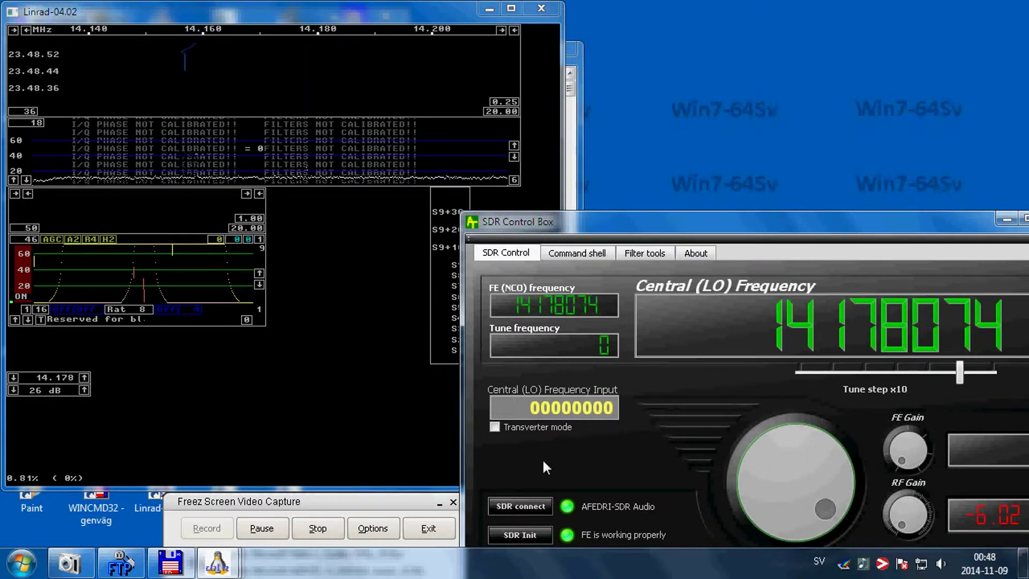
Step Linrad's centre frequency up to 14.208 MHz and back down to 14.148 MHz
left_click(82, 377)
scroll(83, 377, "up", 2)
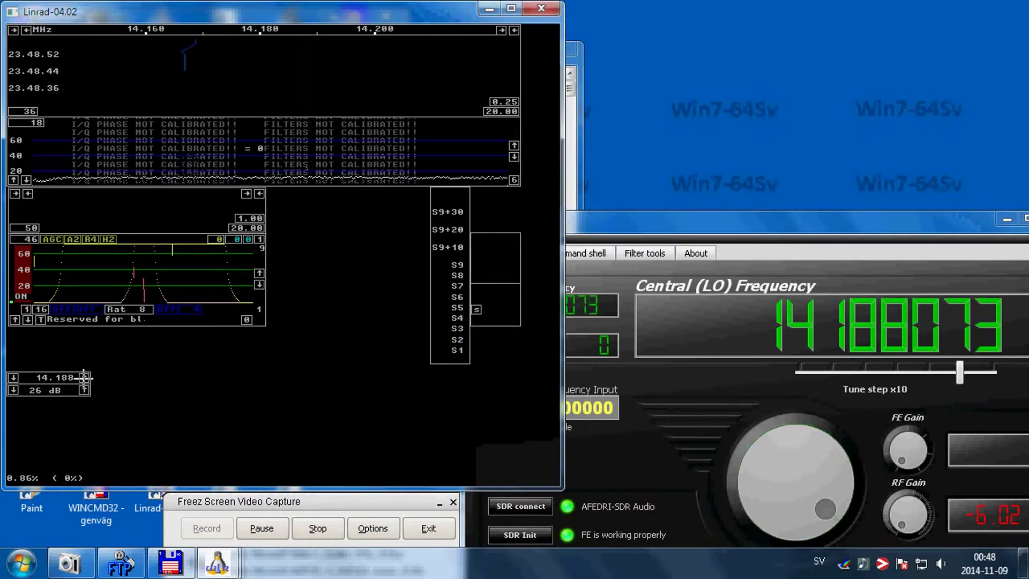
scroll(84, 377, "up", 1)
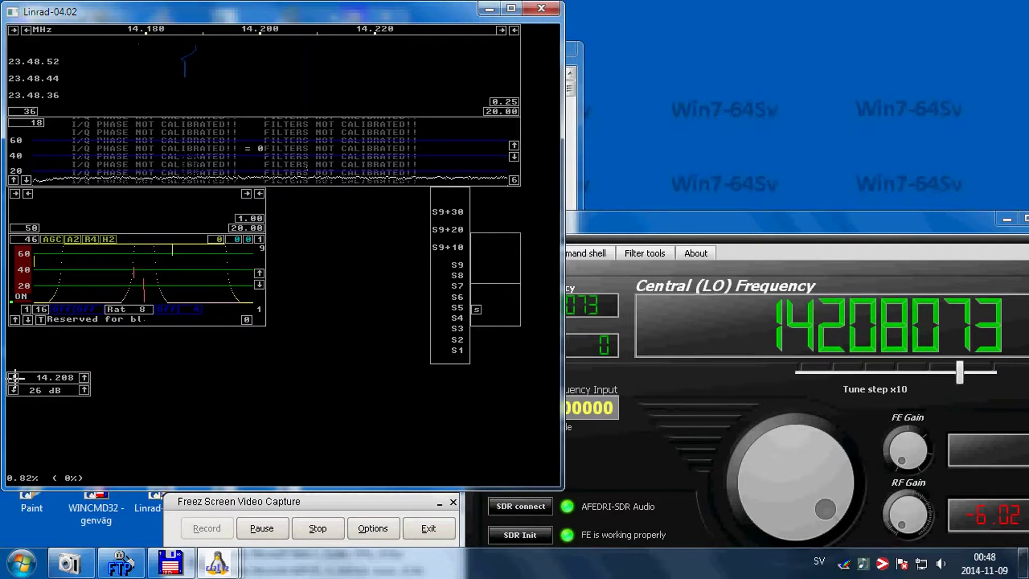
scroll(15, 377, "down", 4)
scroll(15, 377, "down", 2)
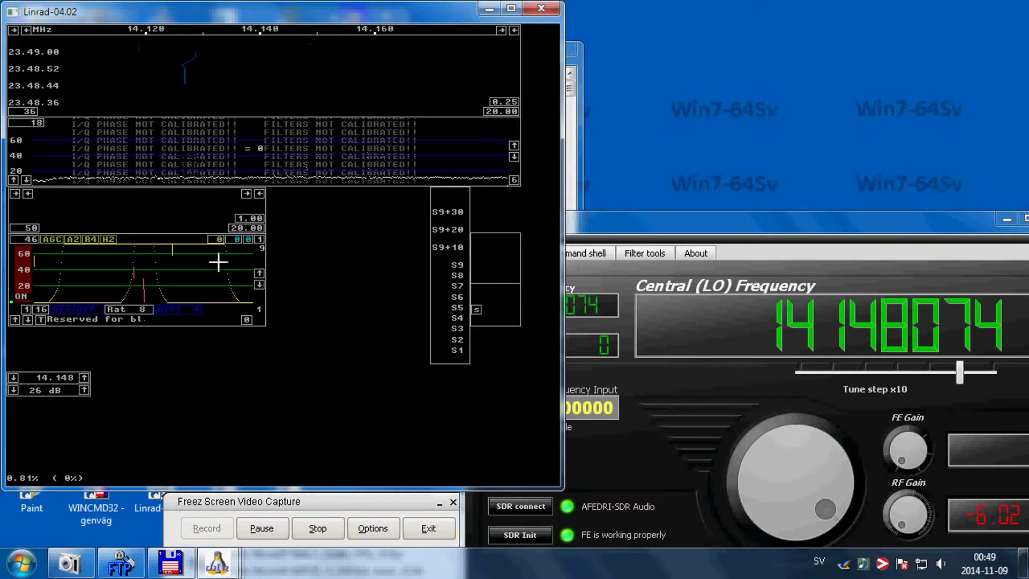
Select the signal near 14.159 MHz in the main spectrum and shift the BFO marker higher in the baseband graph
left_click(368, 143)
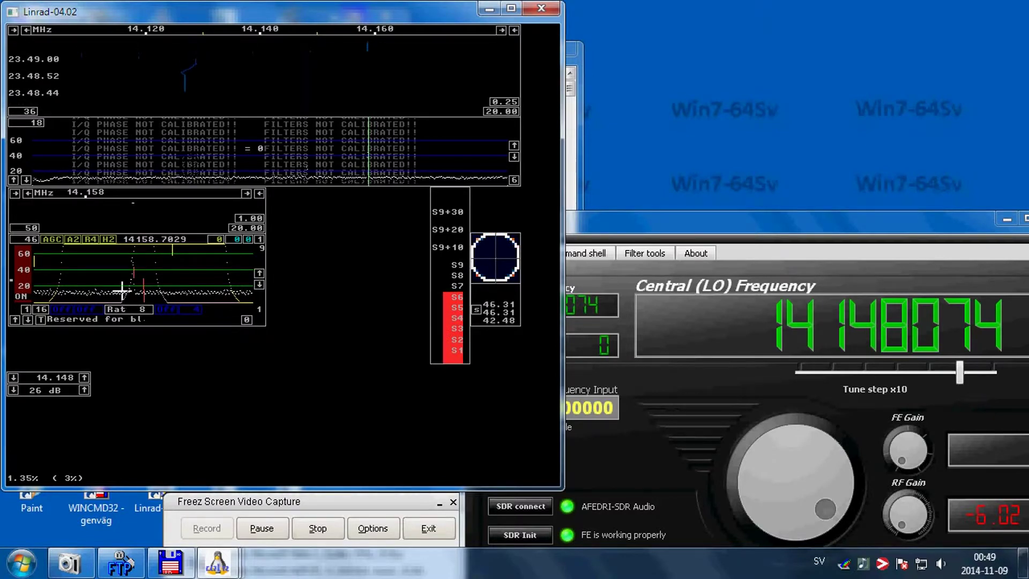
left_click_drag(131, 272, 199, 273)
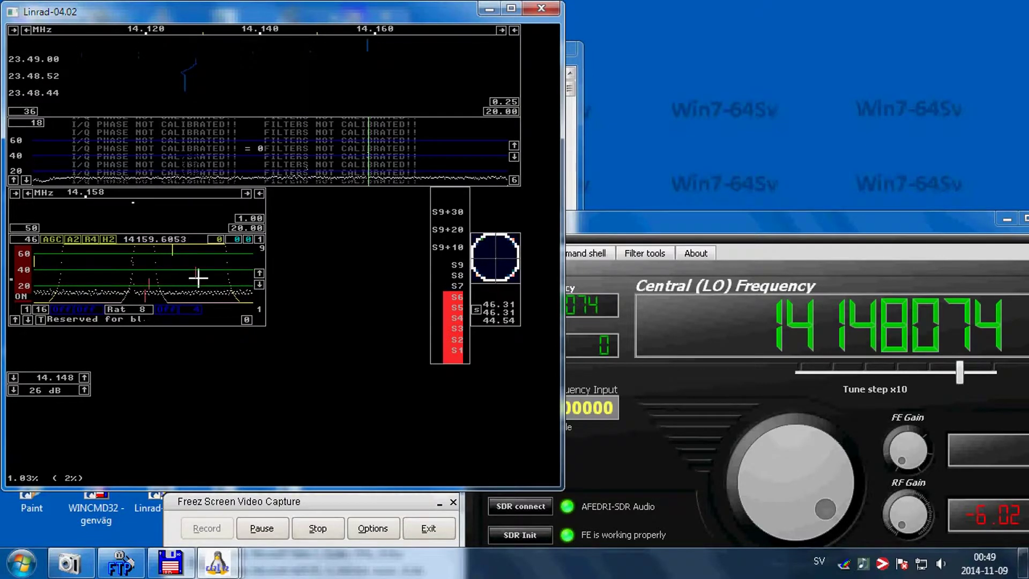
Tune the SDR Control Box to 14147790 Hz with FE gain 1.14 and RF gain 34.37 dB
left_click_drag(832, 500, 891, 457)
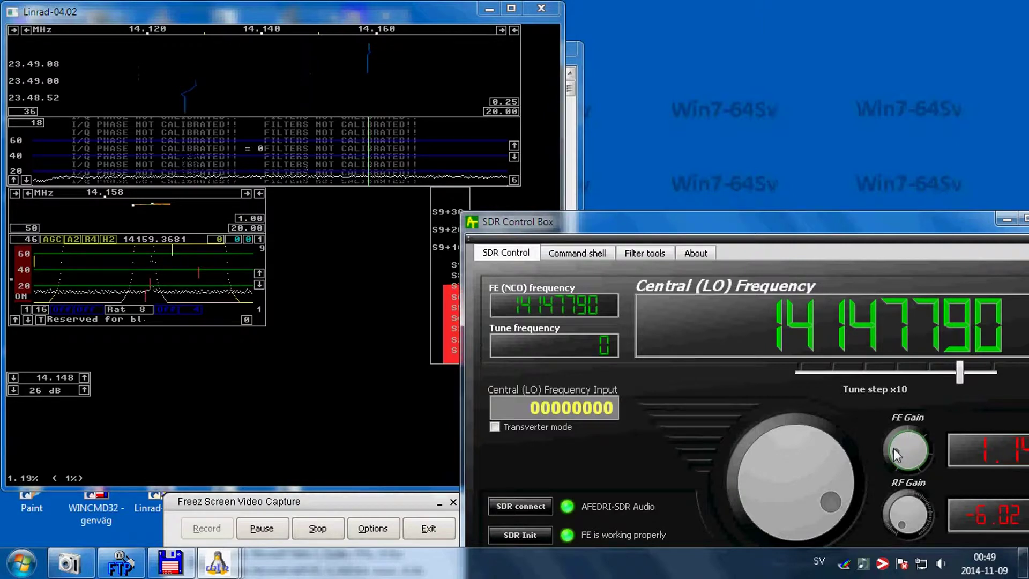
left_click_drag(898, 523, 922, 519)
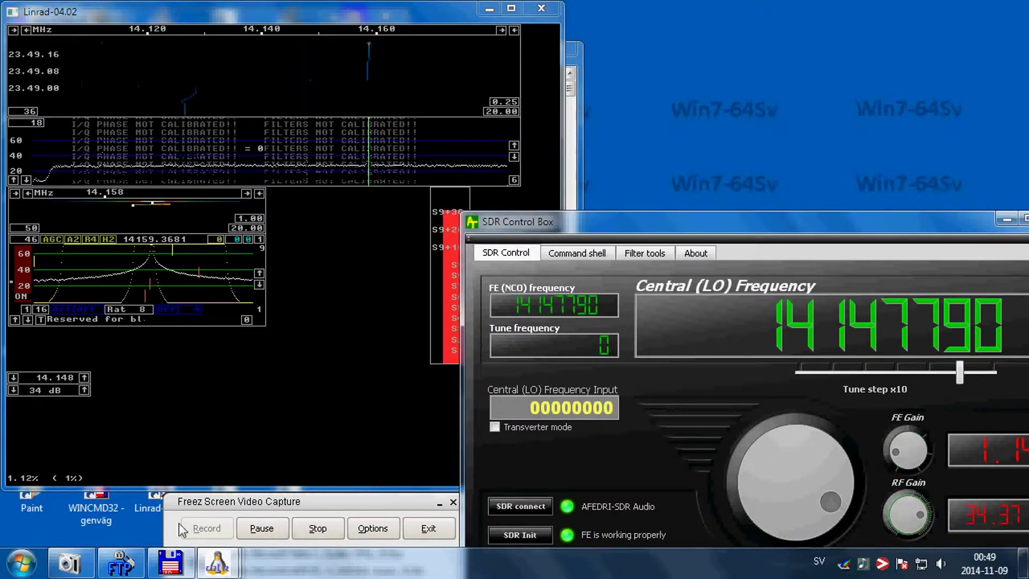
Lower the RF gain in Linrad step by step to -6 dB
left_click(16, 390)
left_click(15, 390)
left_click(15, 389)
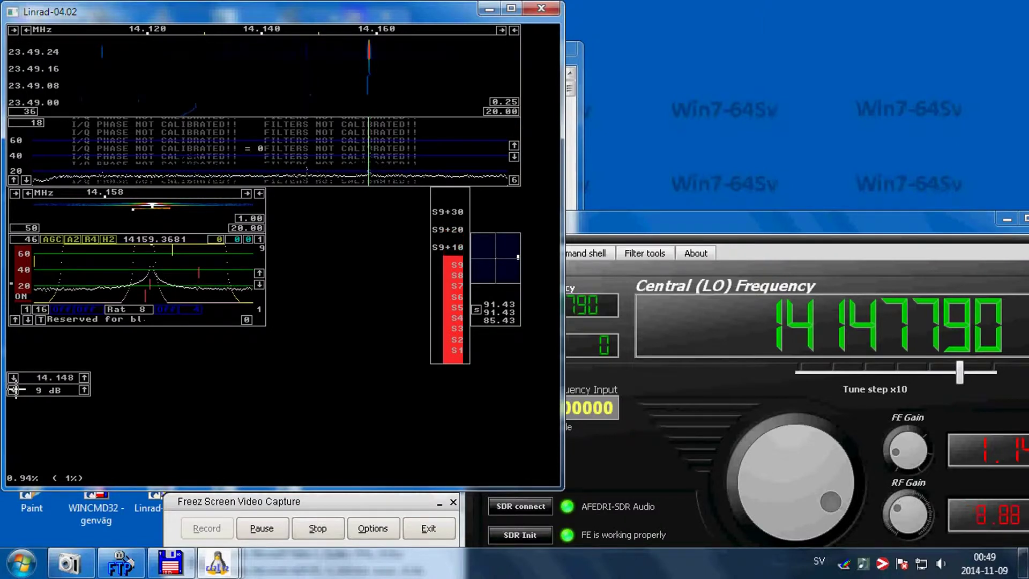
left_click(15, 389)
left_click(15, 390)
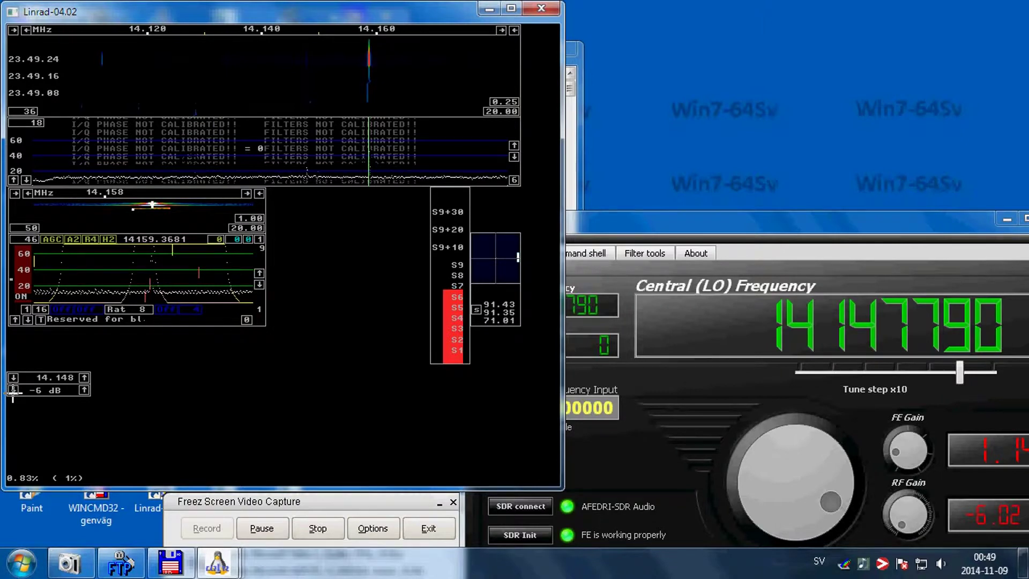
Set Linrad's RF gain to 44 dB and return the FE gain in the SDR Control Box to 1.00
left_click(40, 390)
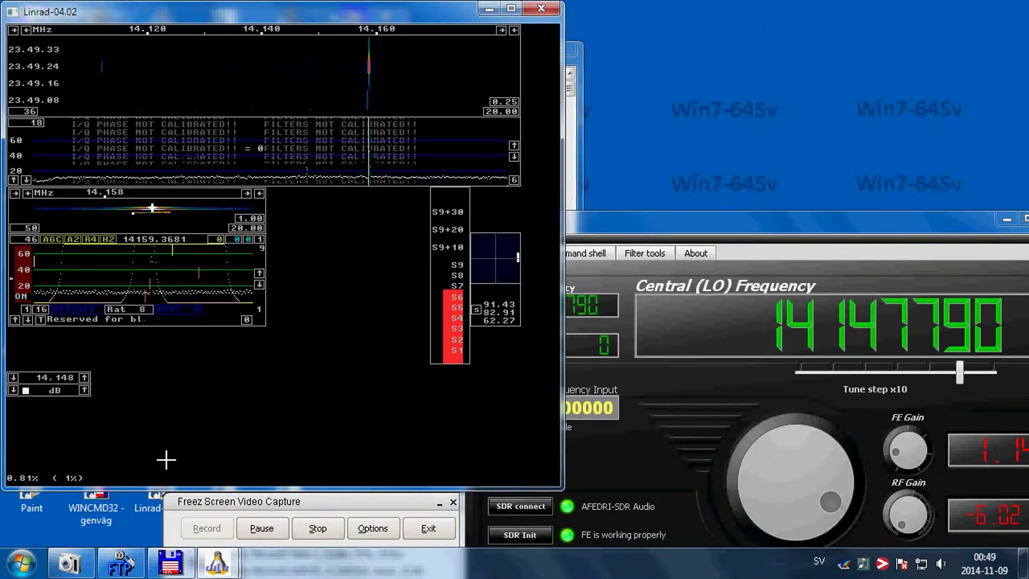
type("44")
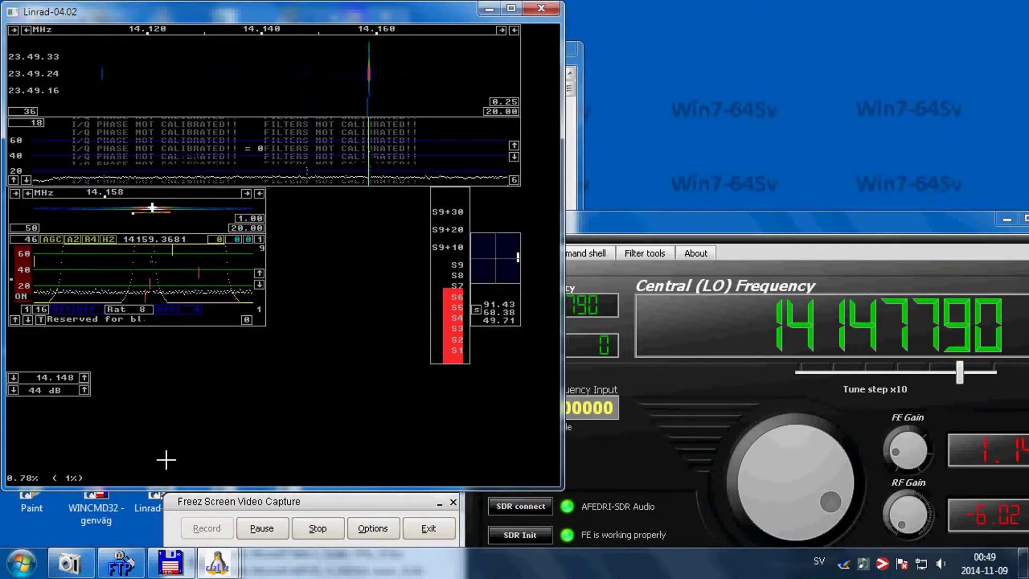
key("Return")
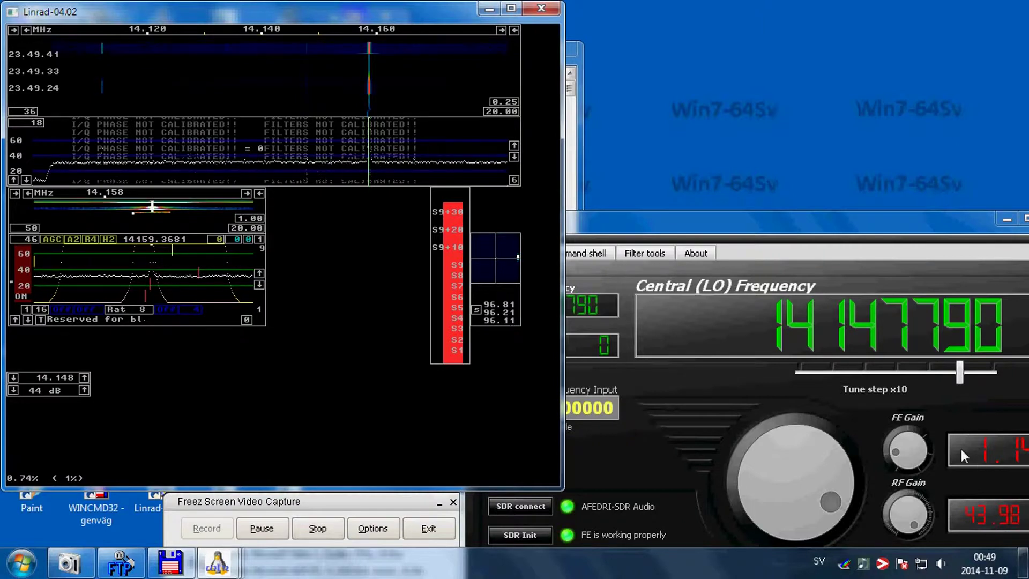
left_click_drag(900, 464, 900, 467)
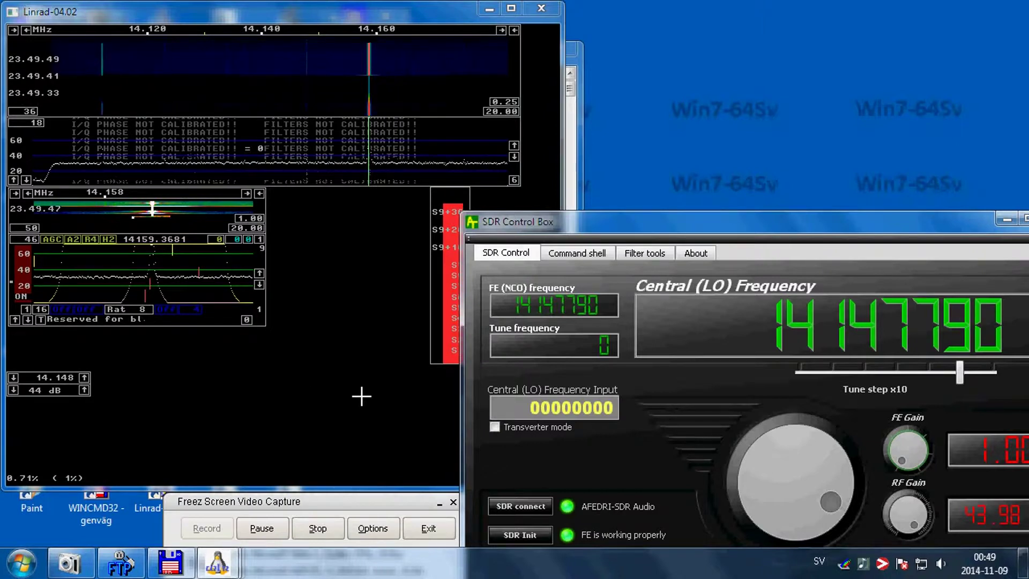
Tune the SDR Control Box dial to 14147534 Hz and raise Linrad's centre frequency to 14.158 MHz
left_click_drag(839, 509, 827, 470)
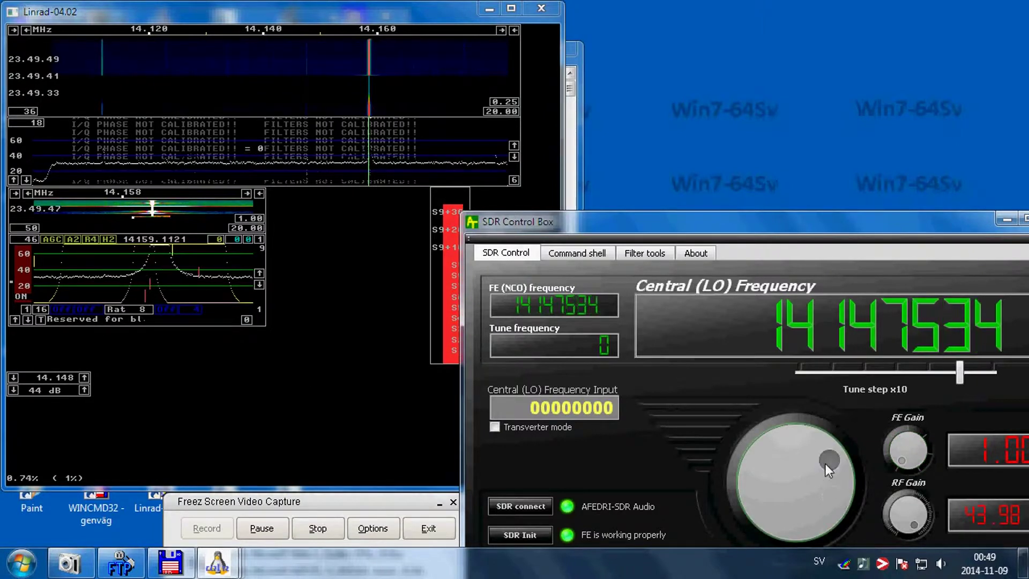
left_click(84, 376)
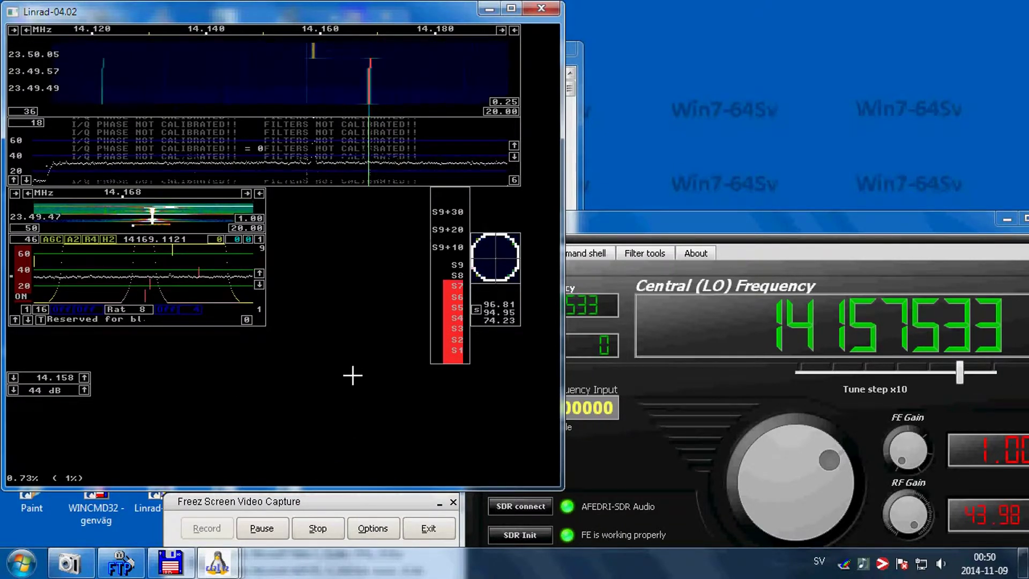
left_click(328, 534)
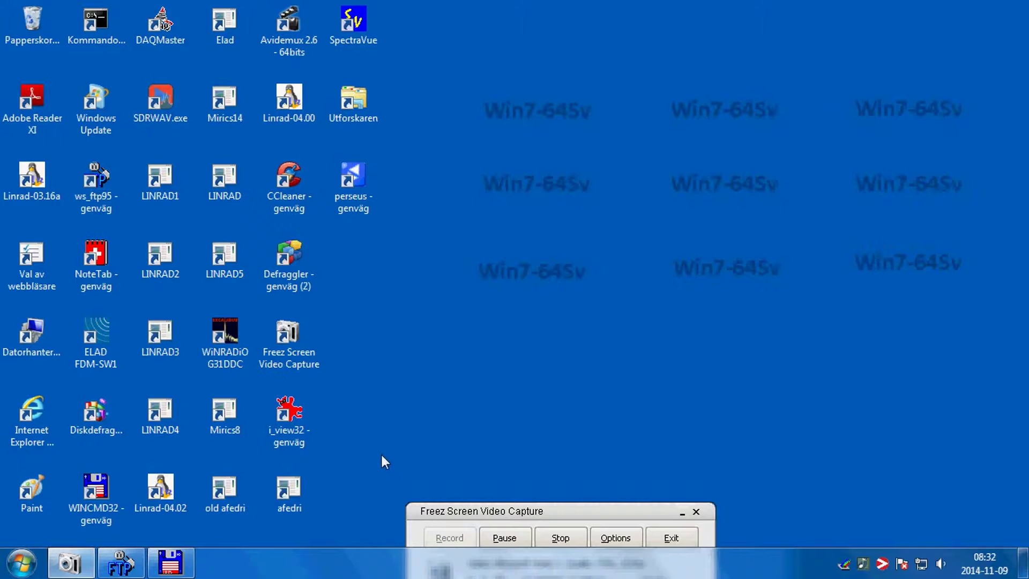
Open the afedri control program, move its window away from the console, and view the device's firmware and sample rate information
double_click(287, 494)
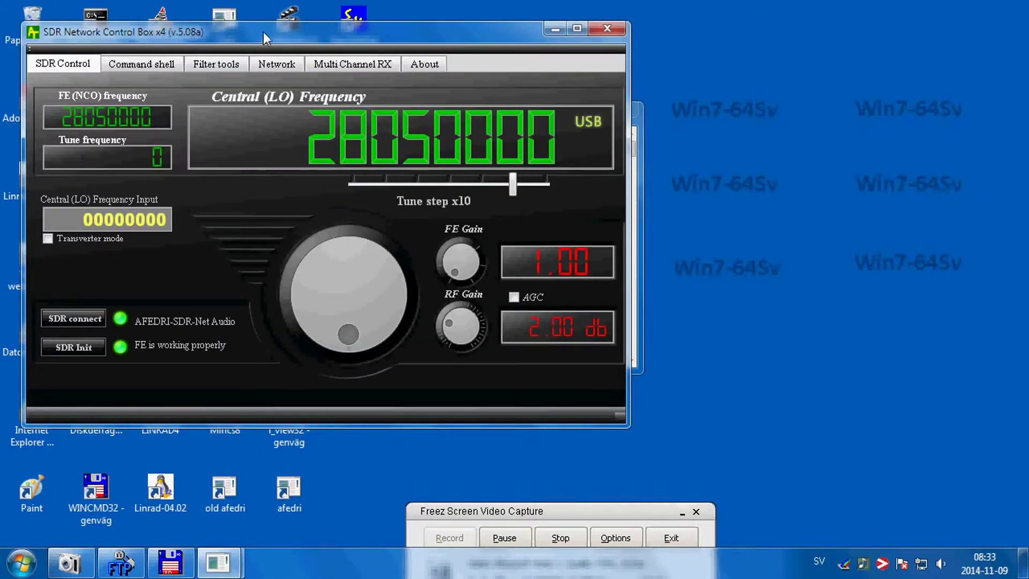
left_click_drag(263, 31, 417, 64)
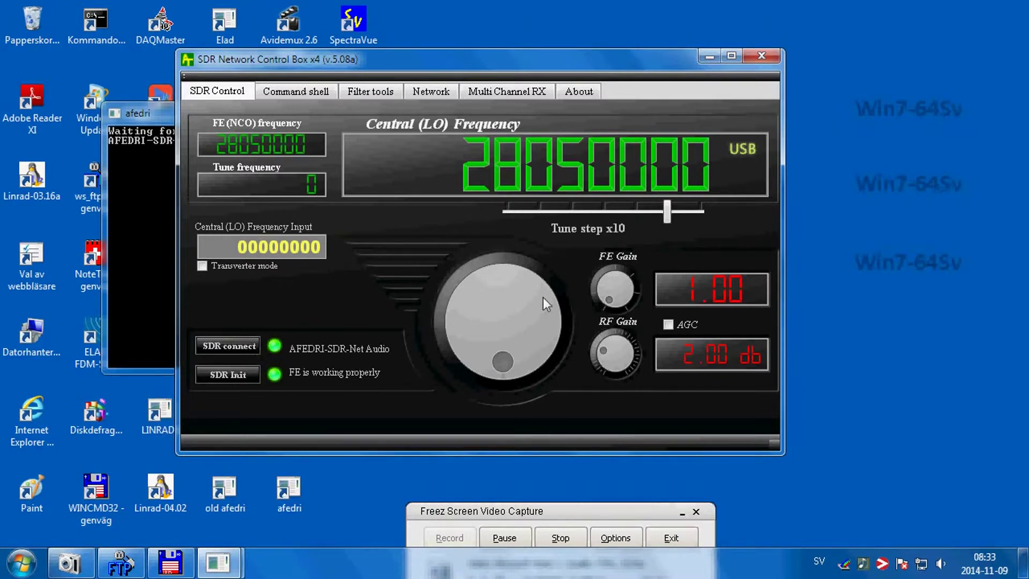
left_click(574, 96)
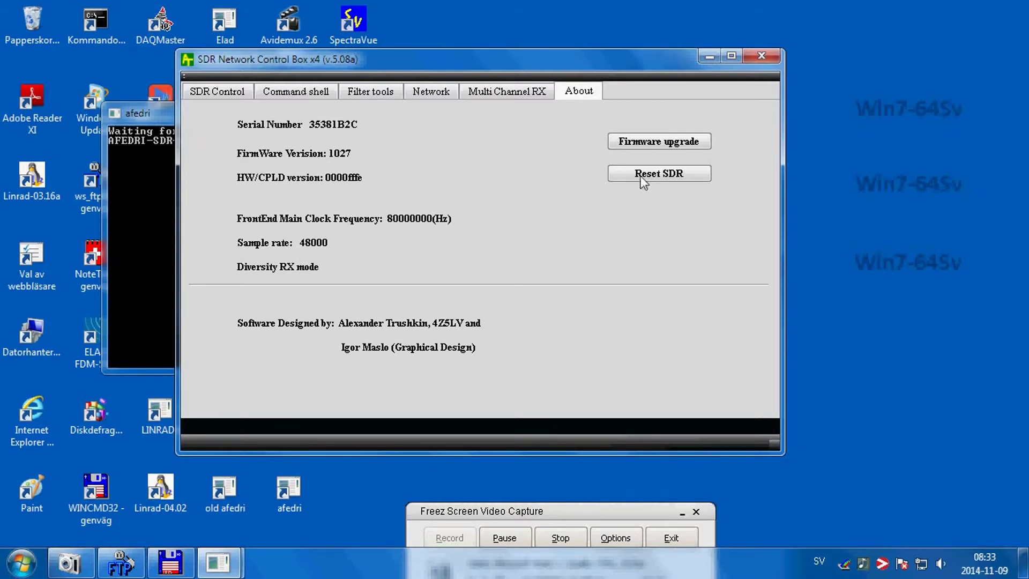
Save a new device sample rate of 96000 in the SDR Network Control Box
left_click(297, 94)
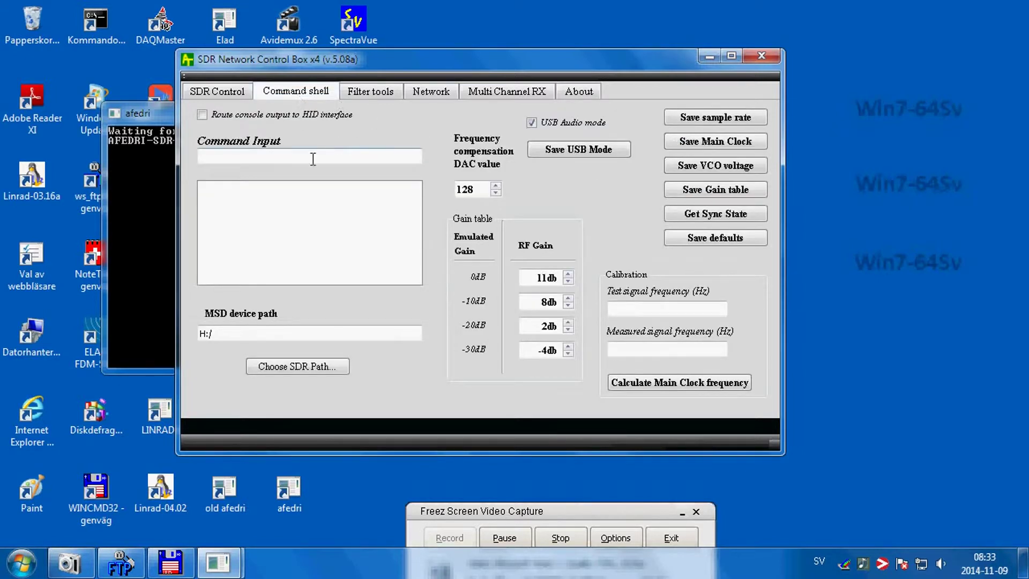
type("96000")
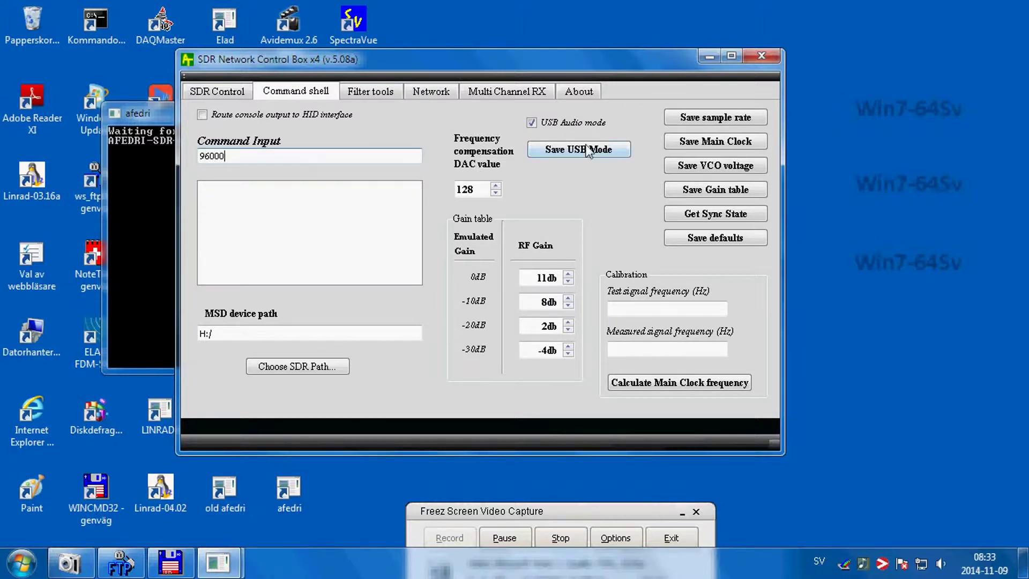
left_click(718, 122)
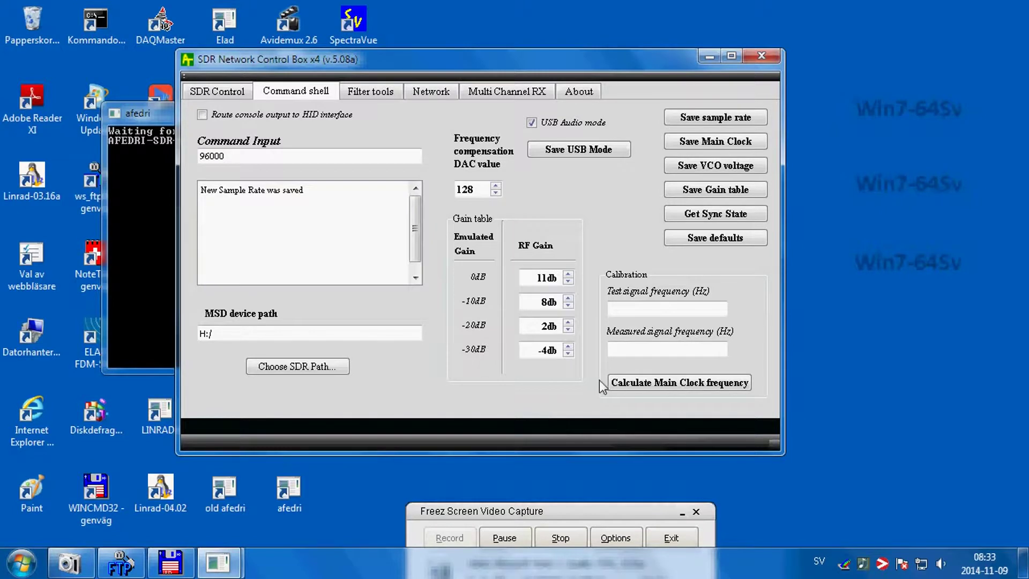
Review the available RX modes without changing the selection, and inspect the device's network settings
left_click(493, 90)
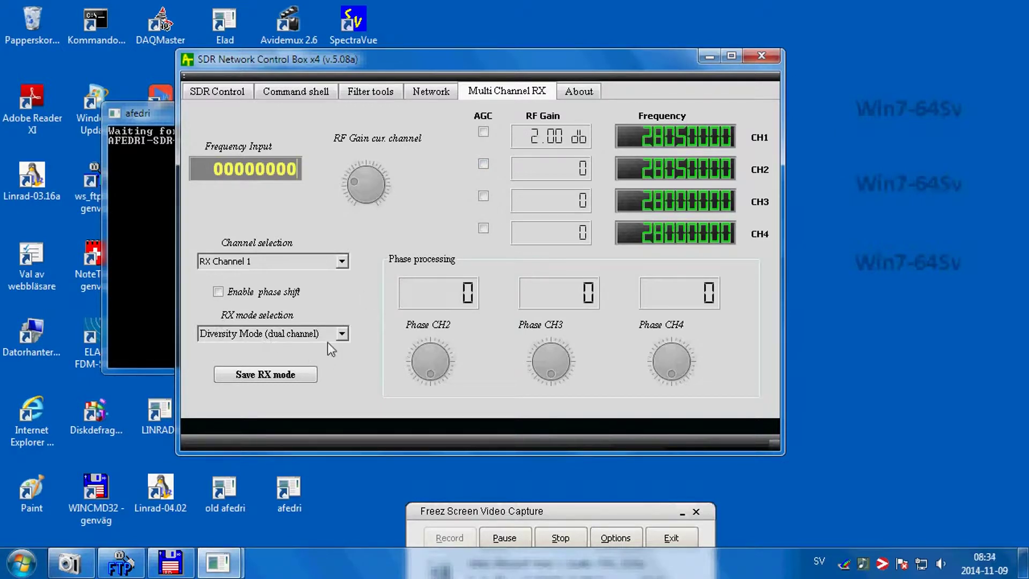
left_click(342, 334)
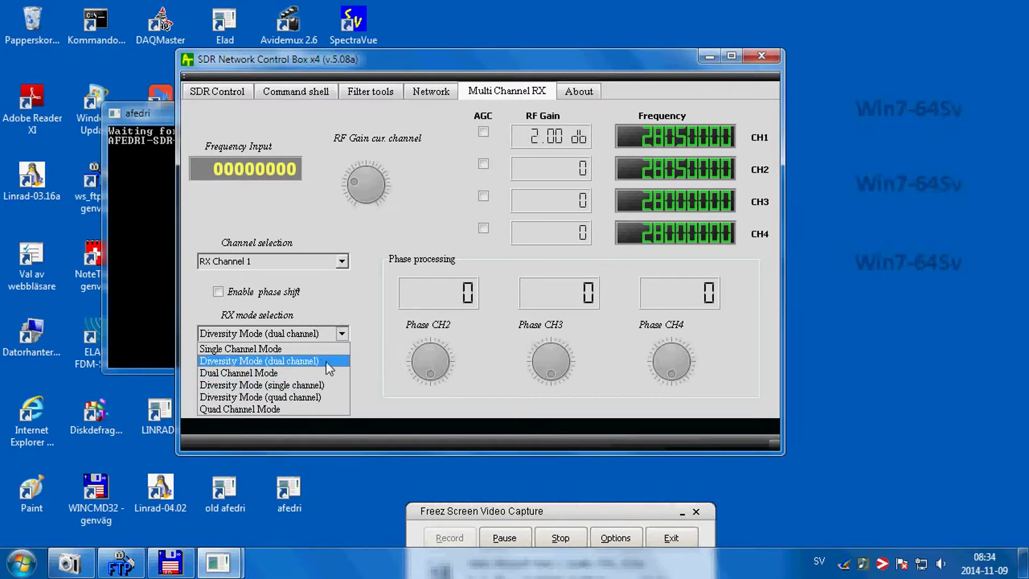
left_click(374, 278)
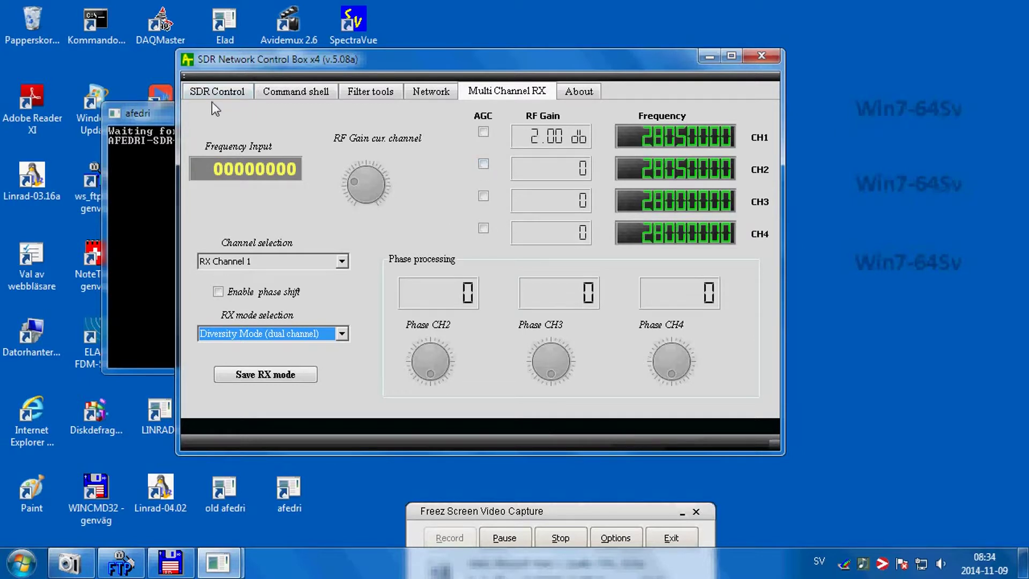
left_click(431, 92)
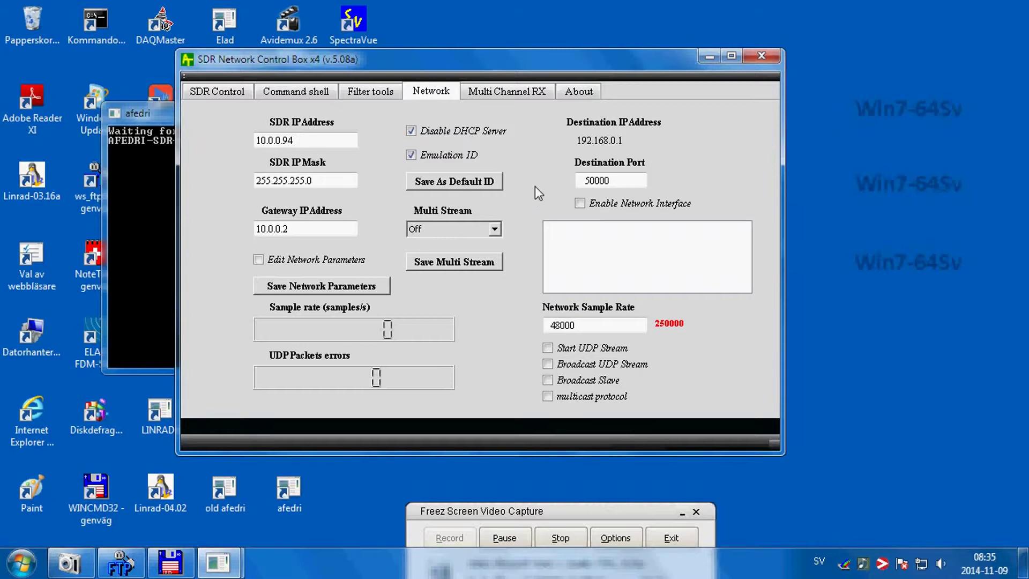
Move the SDR Network Control Box aside and start Linrad-04.02
left_click_drag(399, 56, 668, 121)
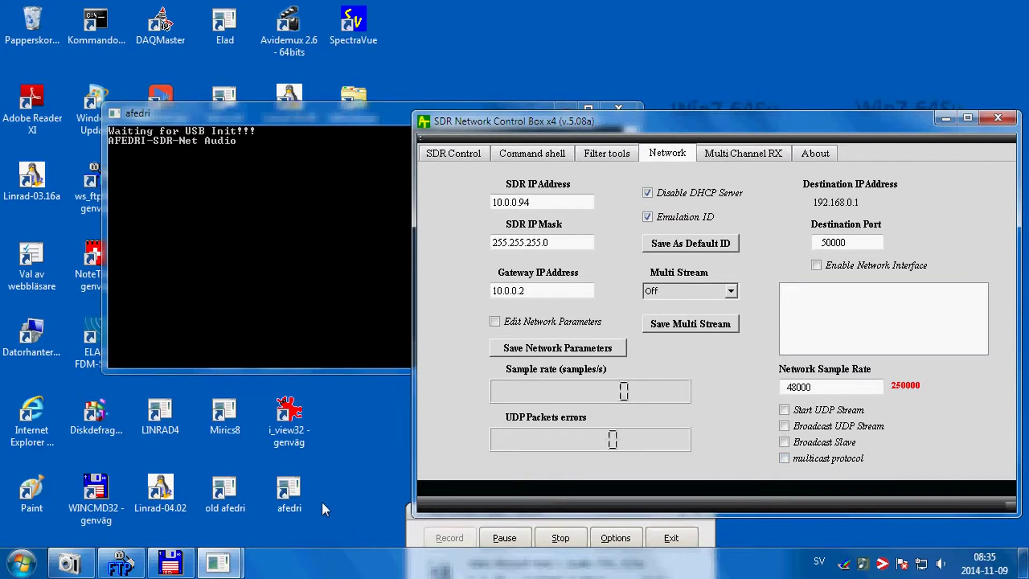
double_click(156, 490)
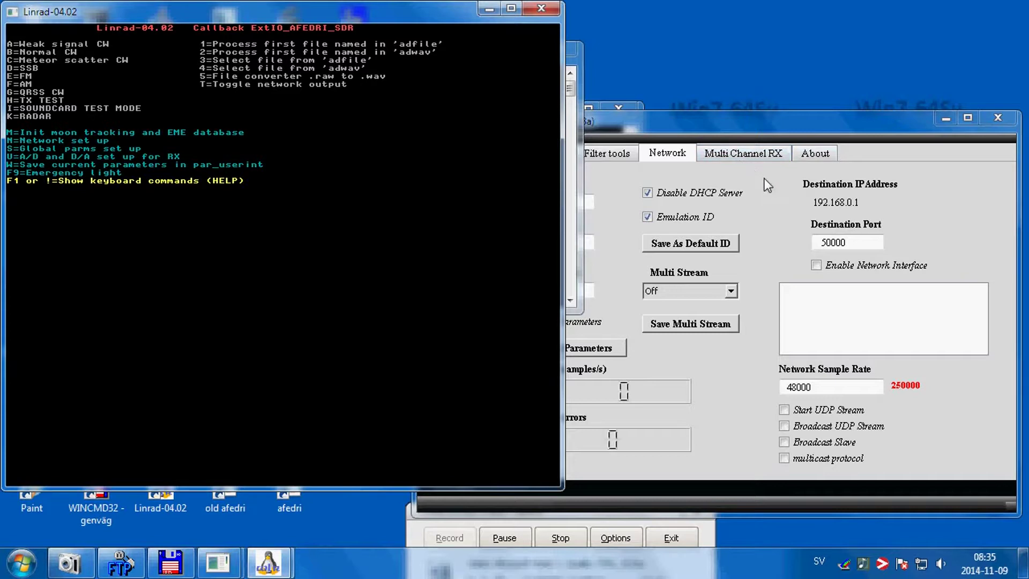
Reconnect the SDR in the SDR Network Control Box and check the device's reported sample rate and RX mode
left_click(813, 154)
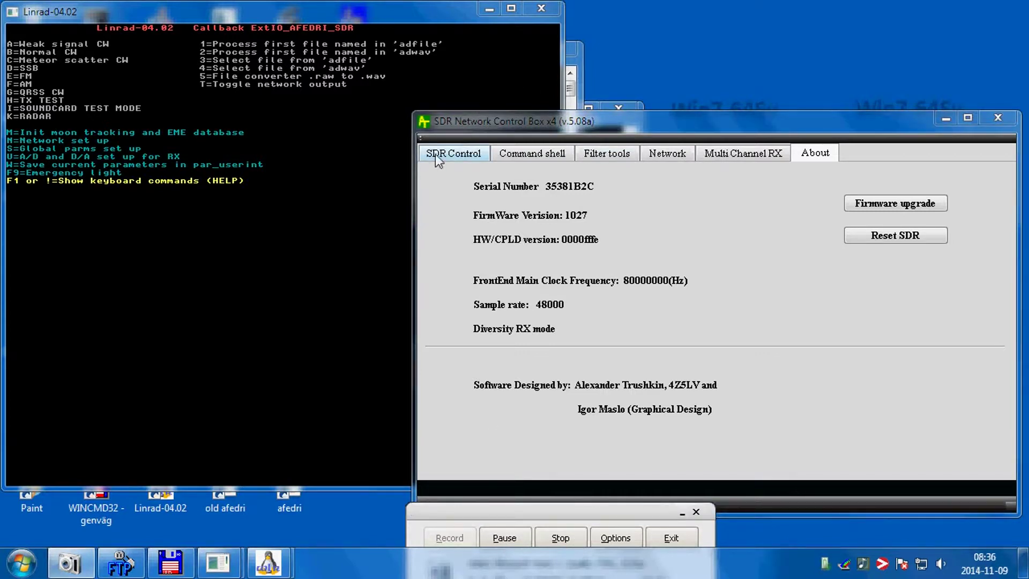
left_click(453, 154)
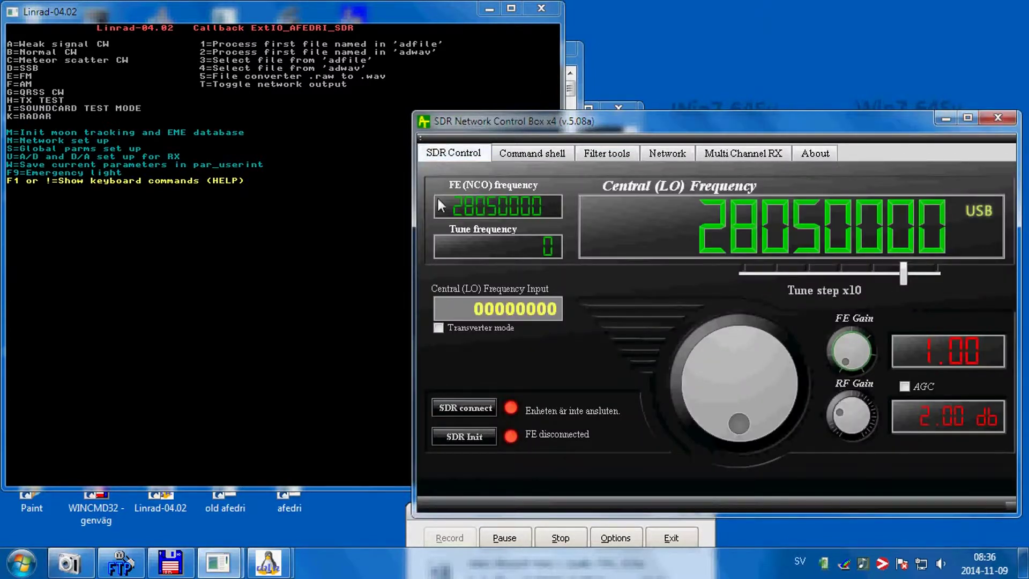
left_click(456, 407)
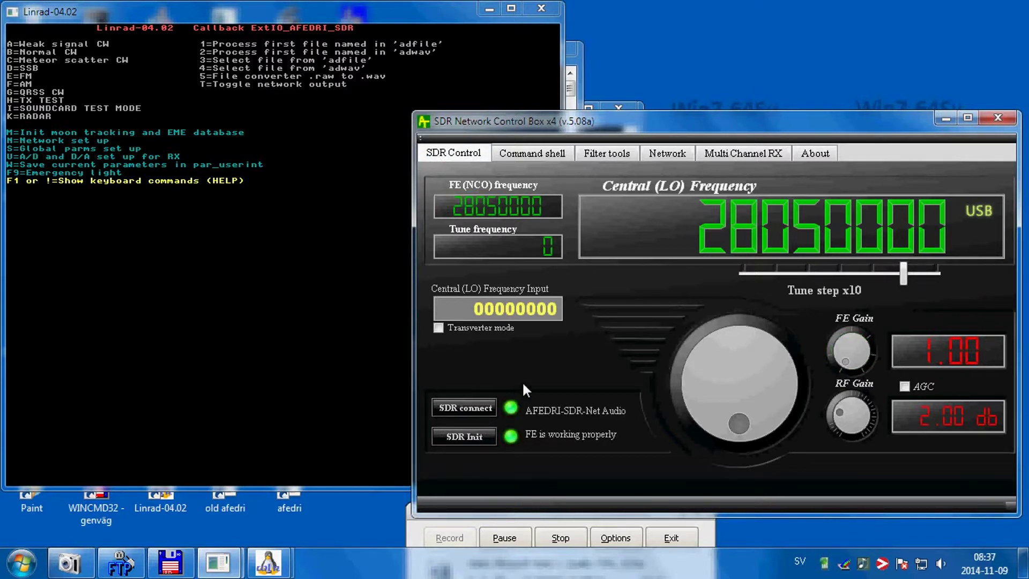
left_click(819, 154)
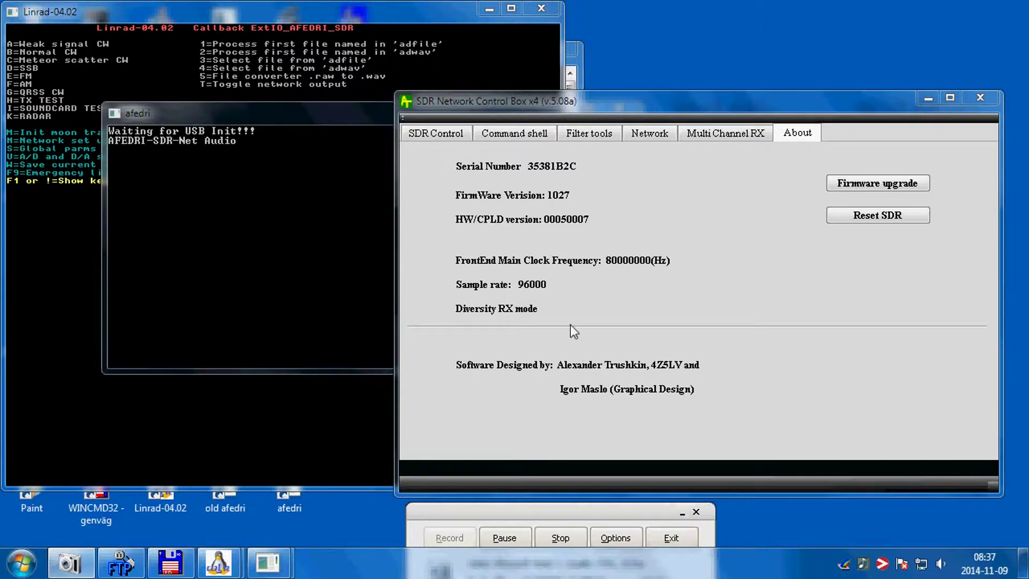
Return to Linrad and choose Soundcard as the receive input hardware
left_click(307, 111)
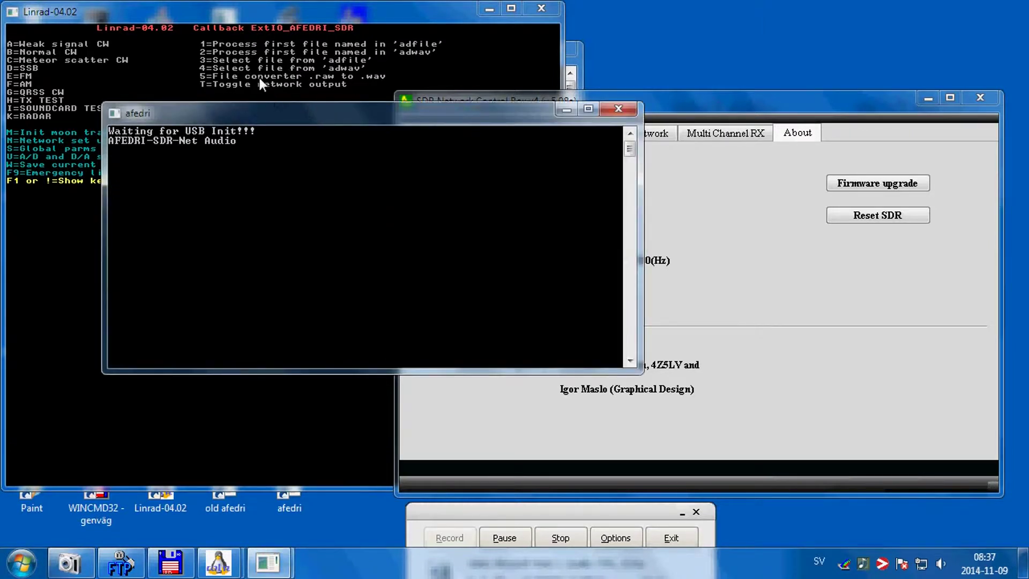
left_click(226, 10)
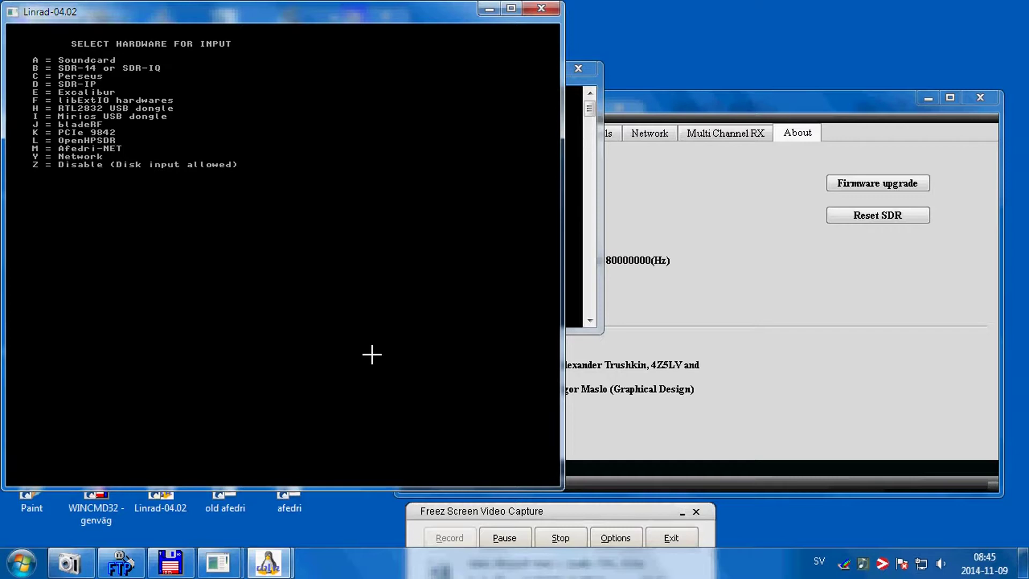
key("a")
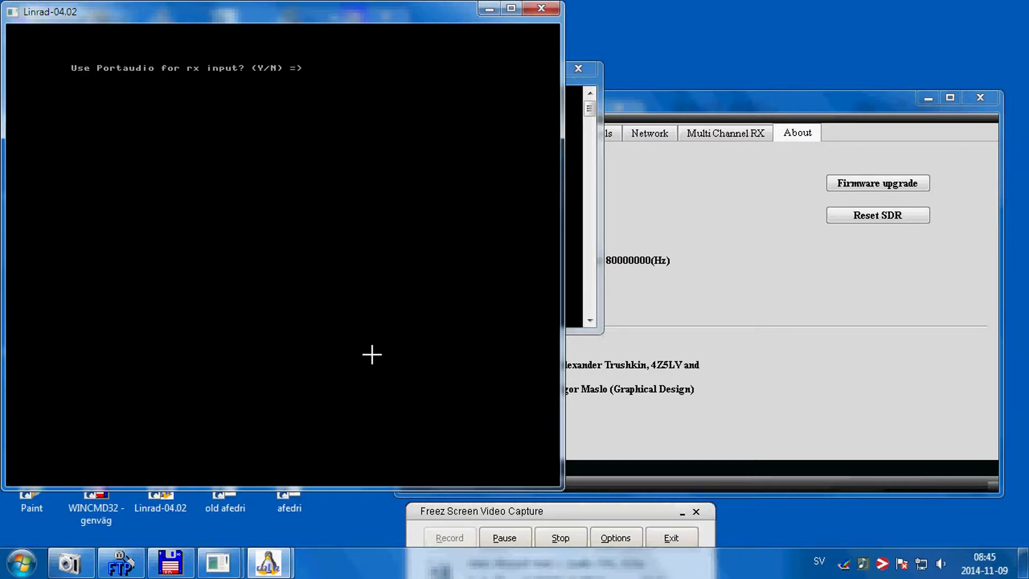